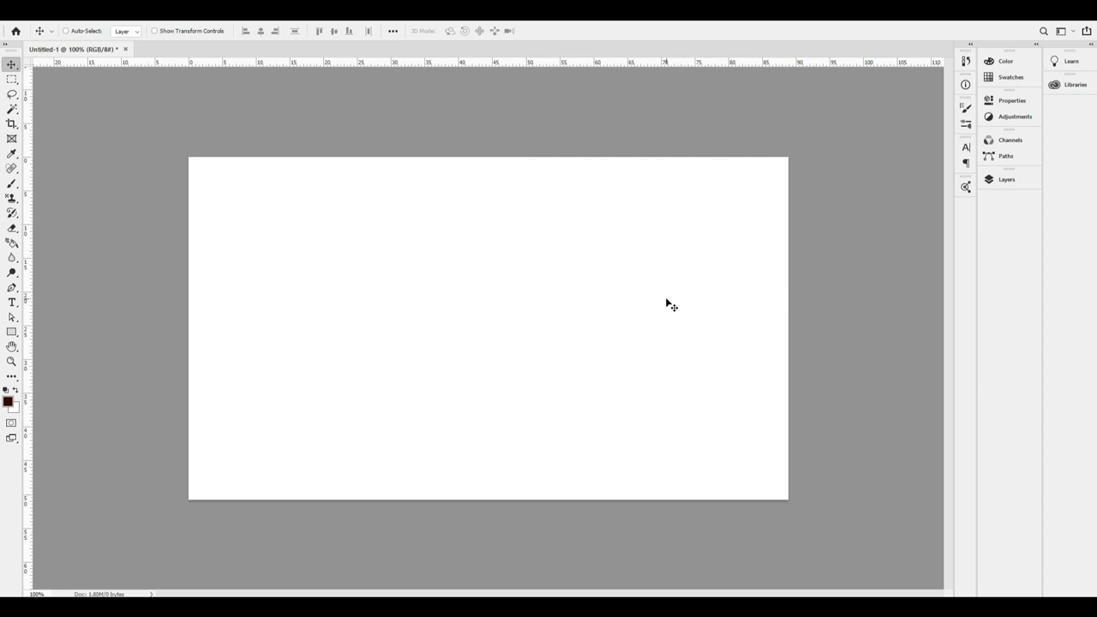
# Confirm in Image Size that the blank card is 3.5 × 2 inches at 300 ppi, then bring up the Image menu.
pyautogui.hotkey('ctrl', 'alt', 'i')
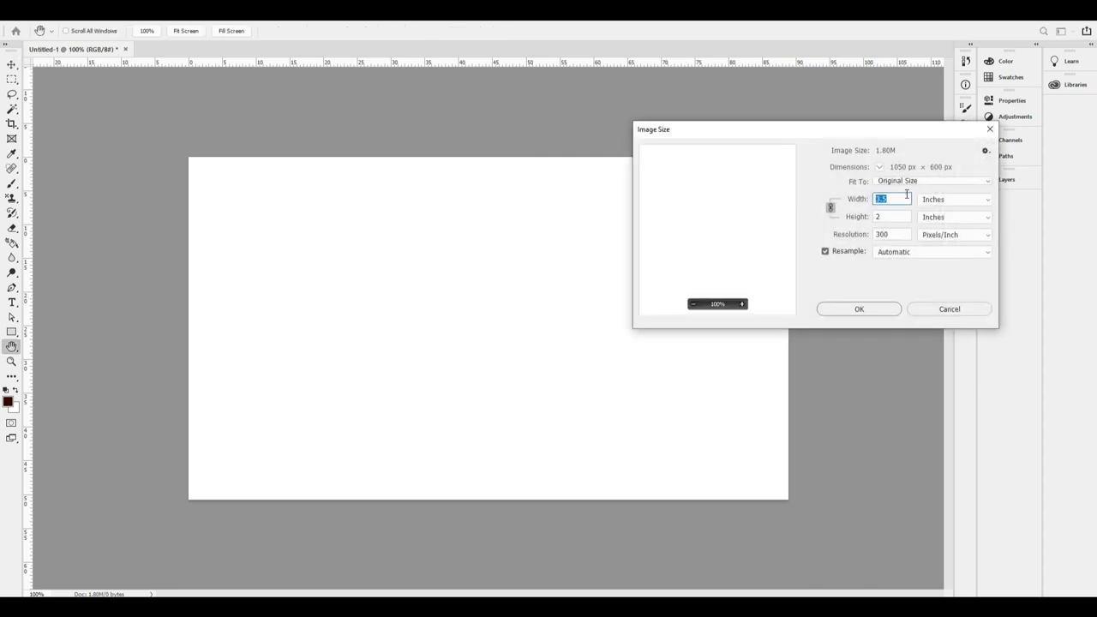
pyautogui.click(891, 216)
pyautogui.moveTo(905, 234); pyautogui.dragTo(854, 237)
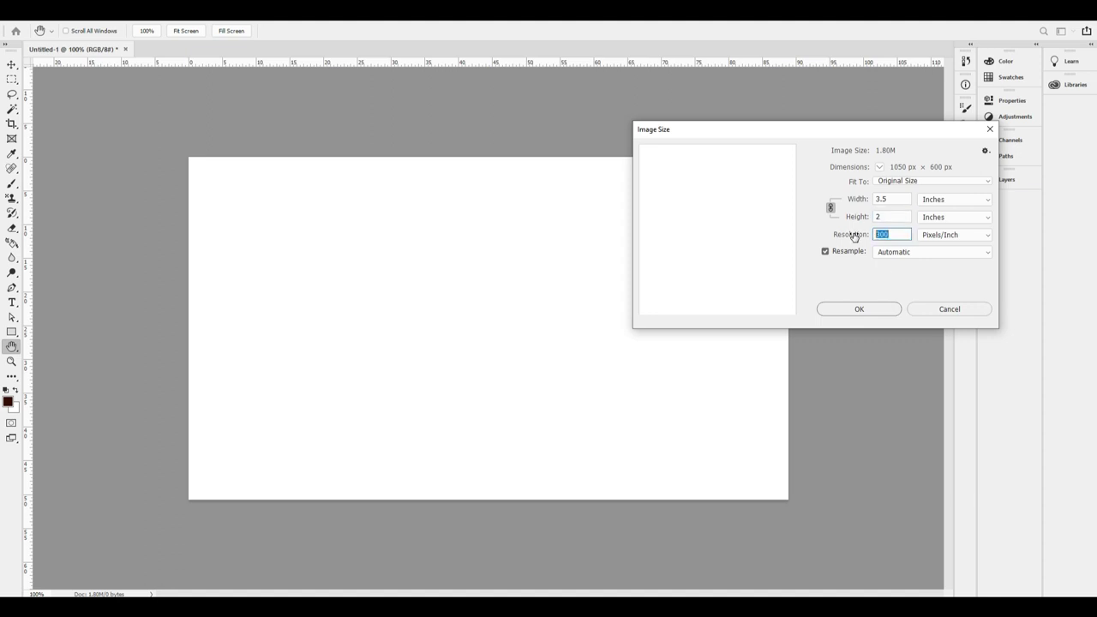
pyautogui.click(878, 313)
pyautogui.hotkey('alt', 'i')
# Convert the document to CMYK Color, accept the profile warning, and fit the card in view.
pyautogui.press('m')
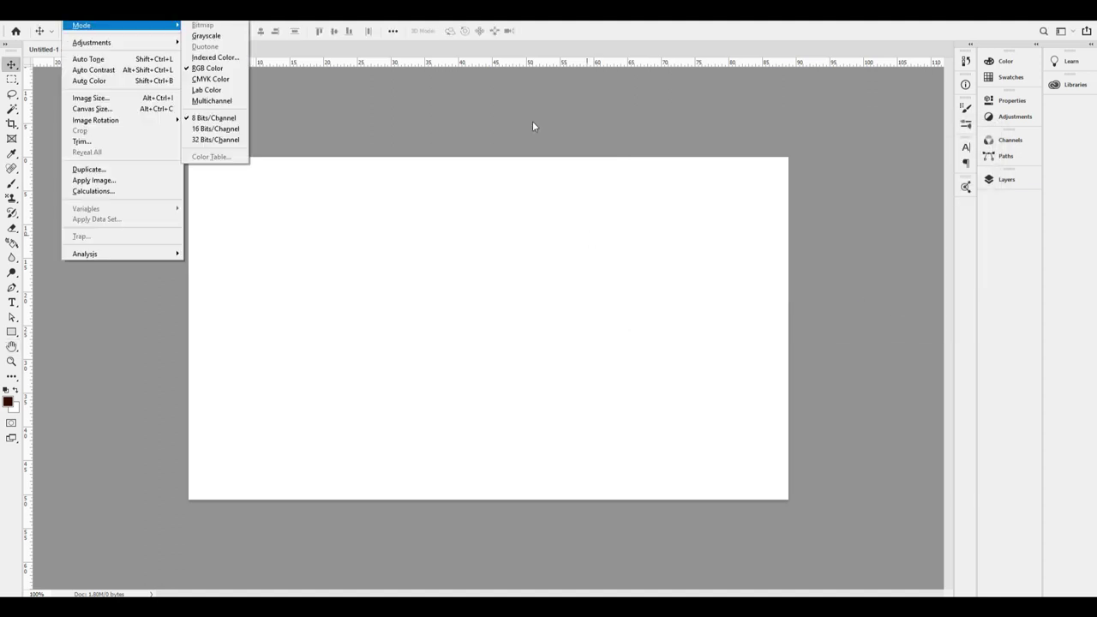
pyautogui.click(230, 81)
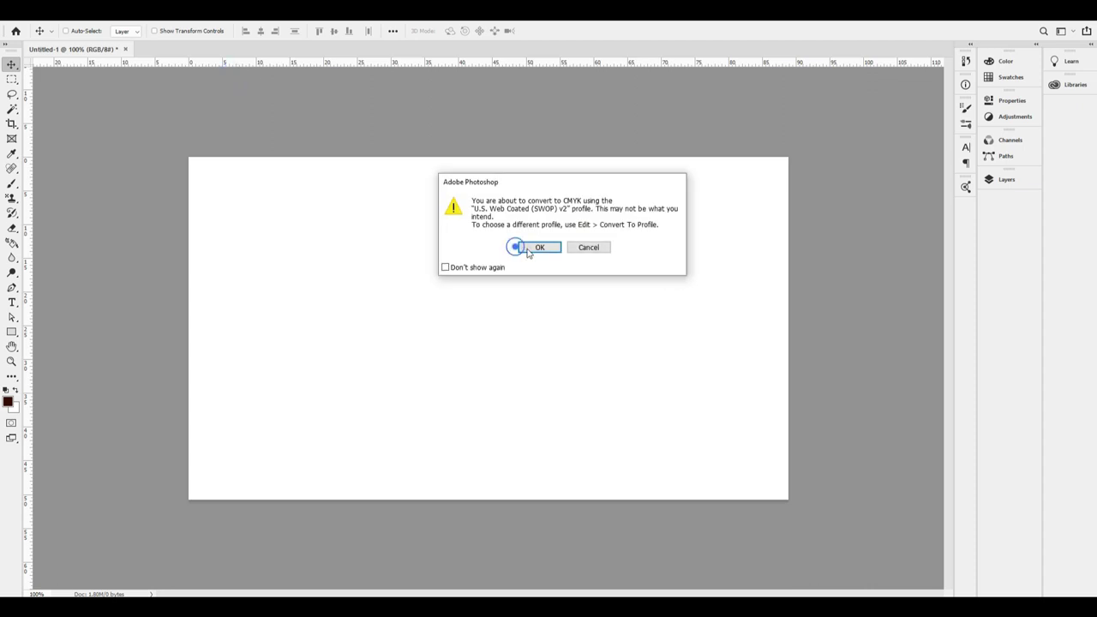
pyautogui.click(538, 247)
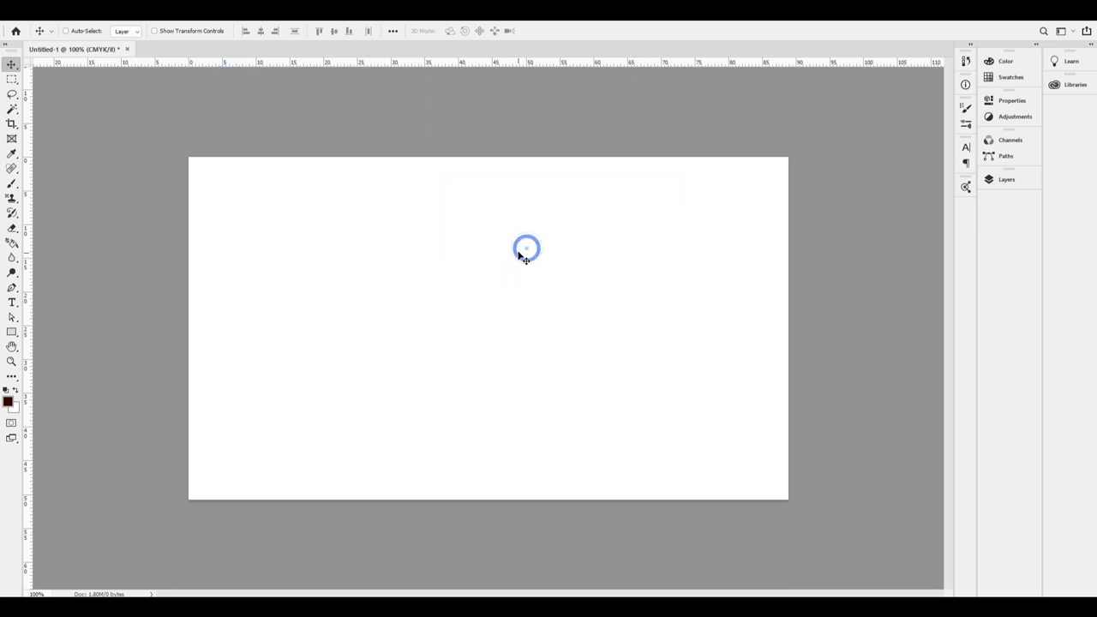
pyautogui.keyDown('ctrl'); pyautogui.click(707, 140); pyautogui.keyUp('ctrl')
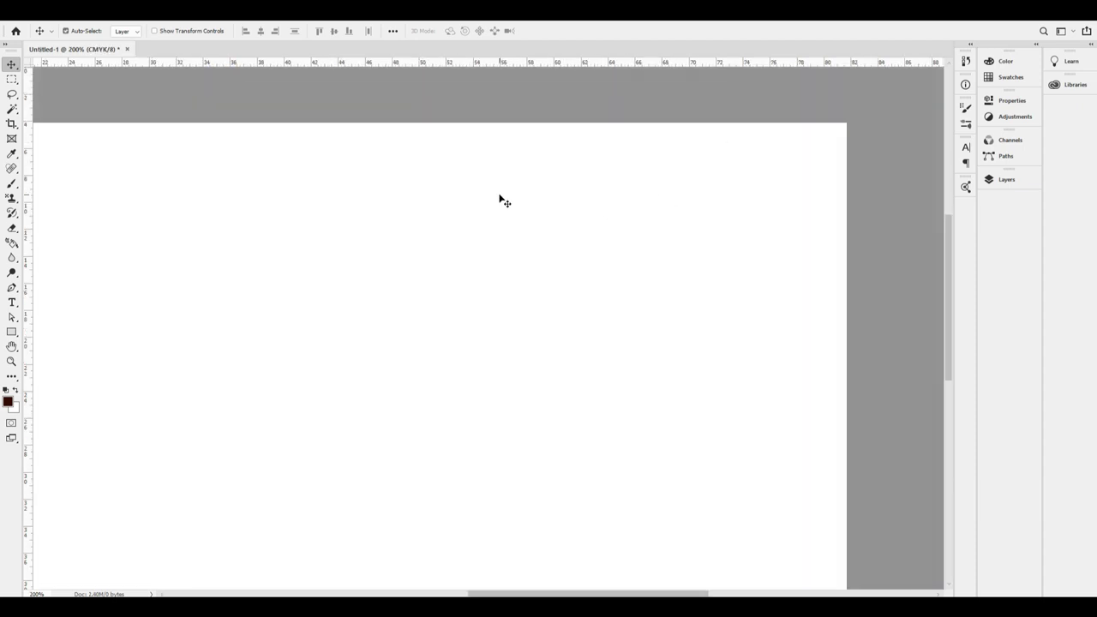
pyautogui.hotkey('ctrl', '-')
pyautogui.hotkey('ctrl', '-')
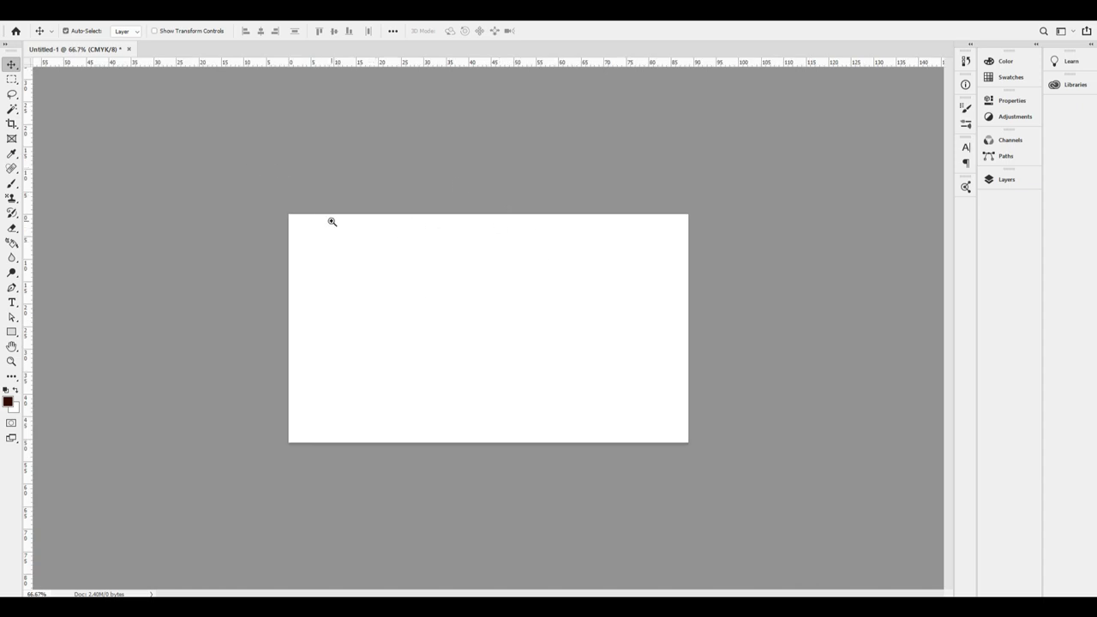
pyautogui.scroll(3, 299, 230)
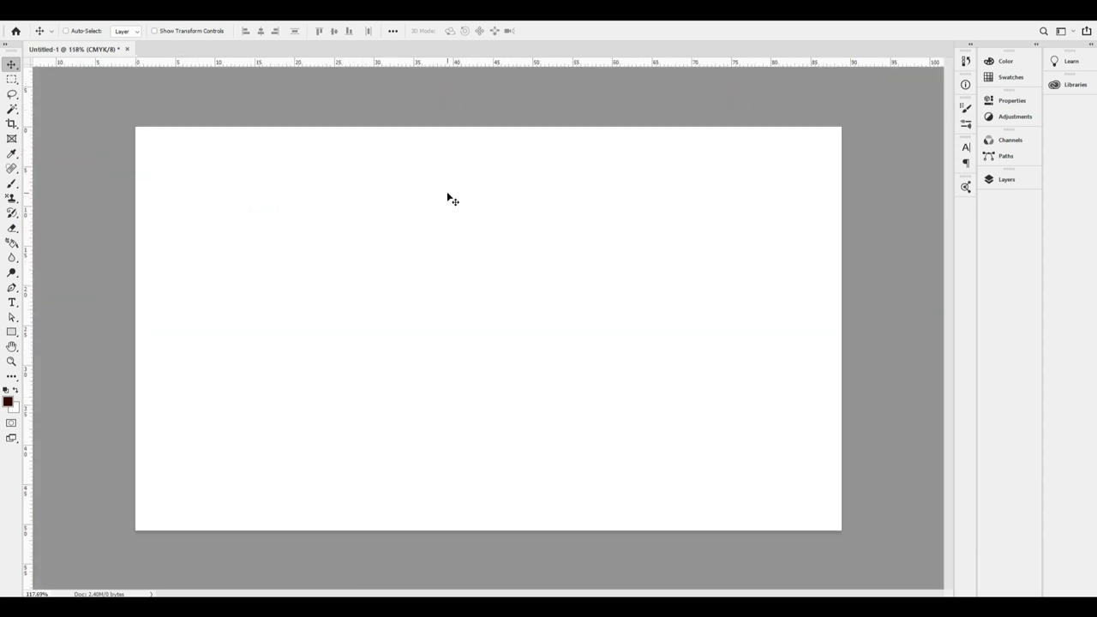
# Recheck Image Size to confirm the card is still 3.5 × 2 inches at 300 ppi.
pyautogui.hotkey('ctrl', 'alt', 'i')
pyautogui.click(903, 217)
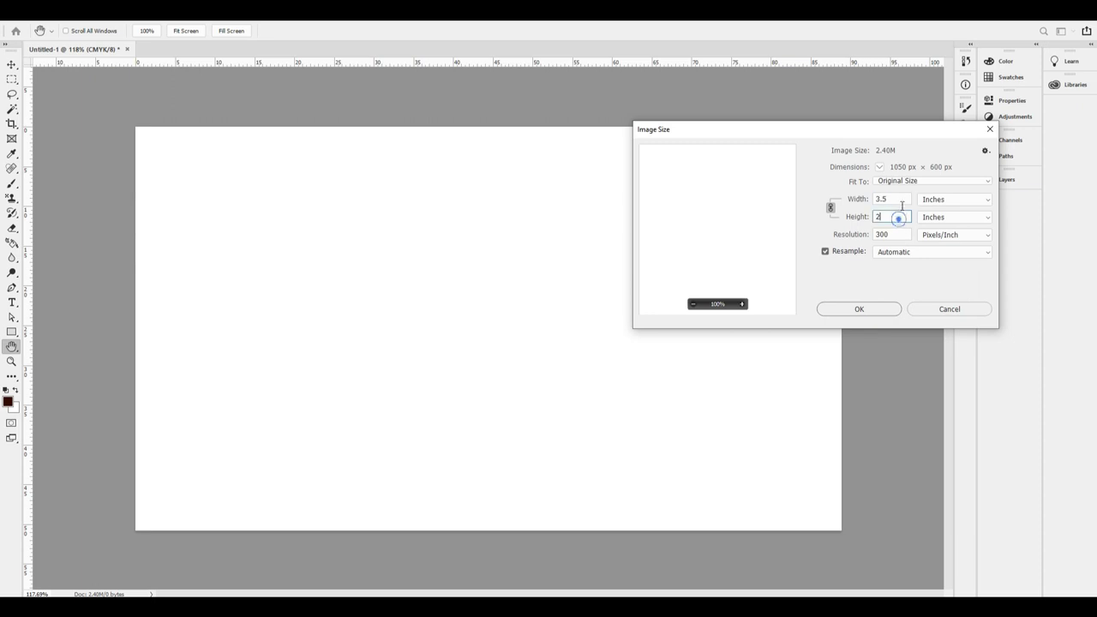
pyautogui.doubleClick(898, 234)
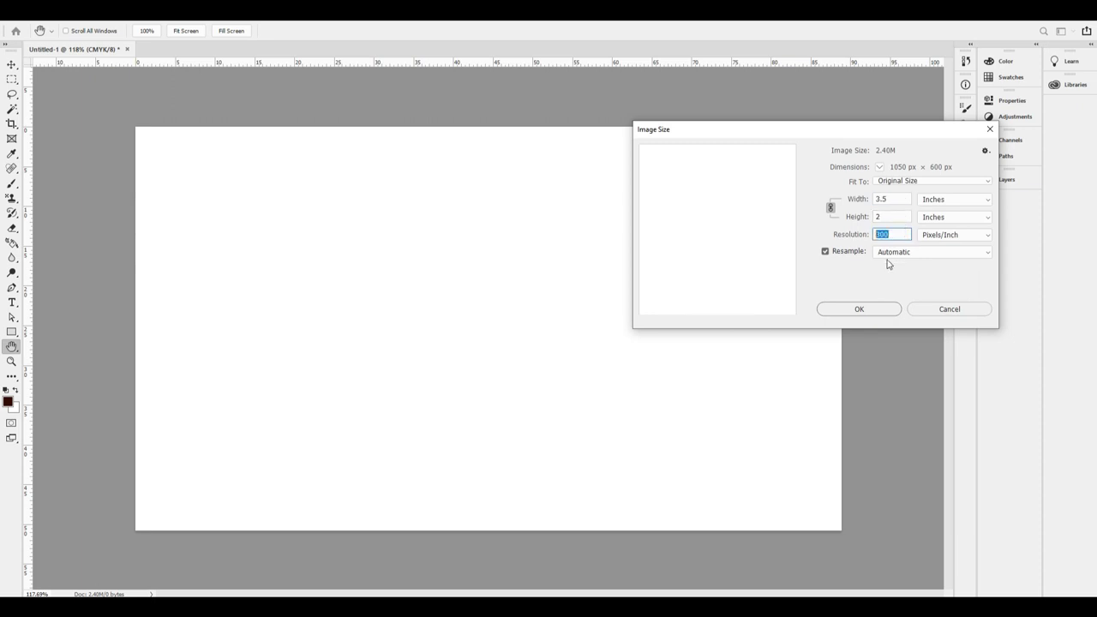
pyautogui.click(880, 308)
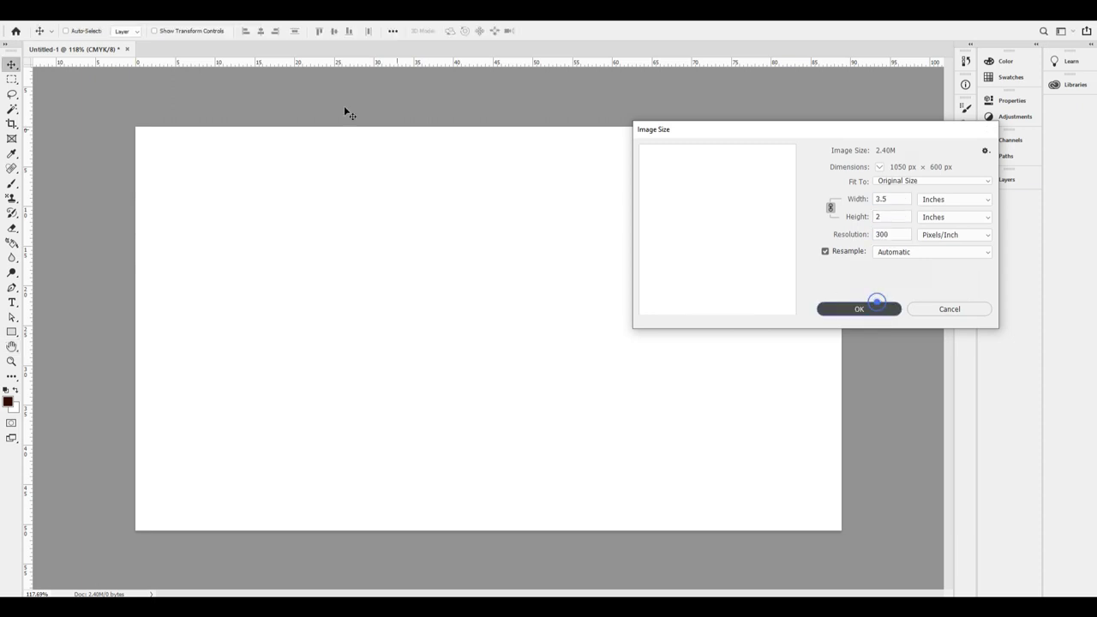
pyautogui.hotkey('alt', 'i')
# Keep CMYK mode and draw a rectangle across the card's top half.
pyautogui.press('m')
pyautogui.click(234, 80)
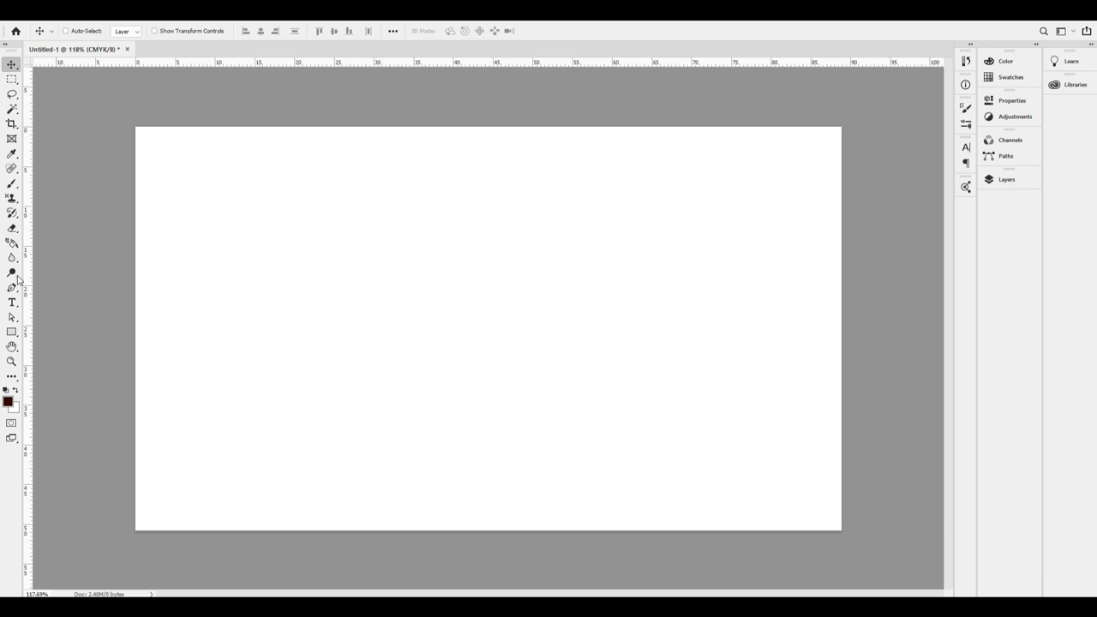
pyautogui.click(12, 332)
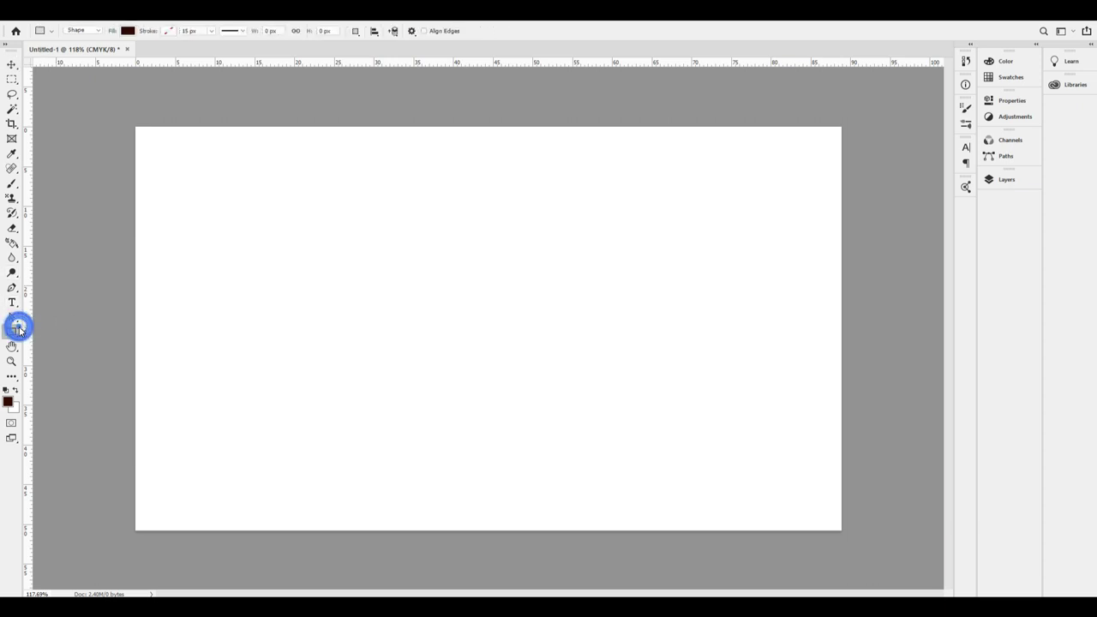
pyautogui.moveTo(118, 112); pyautogui.dragTo(860, 361)
pyautogui.press('v')
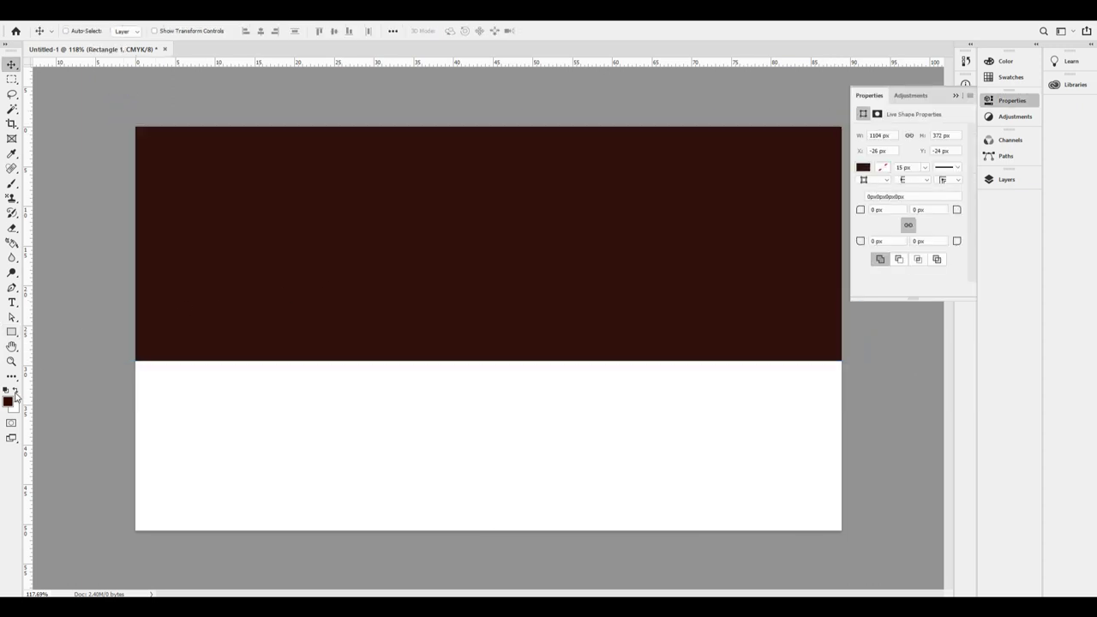
# Give the rectangle a gradient fill whose left stop is teal.
pyautogui.click(12, 331)
pyautogui.click(128, 31)
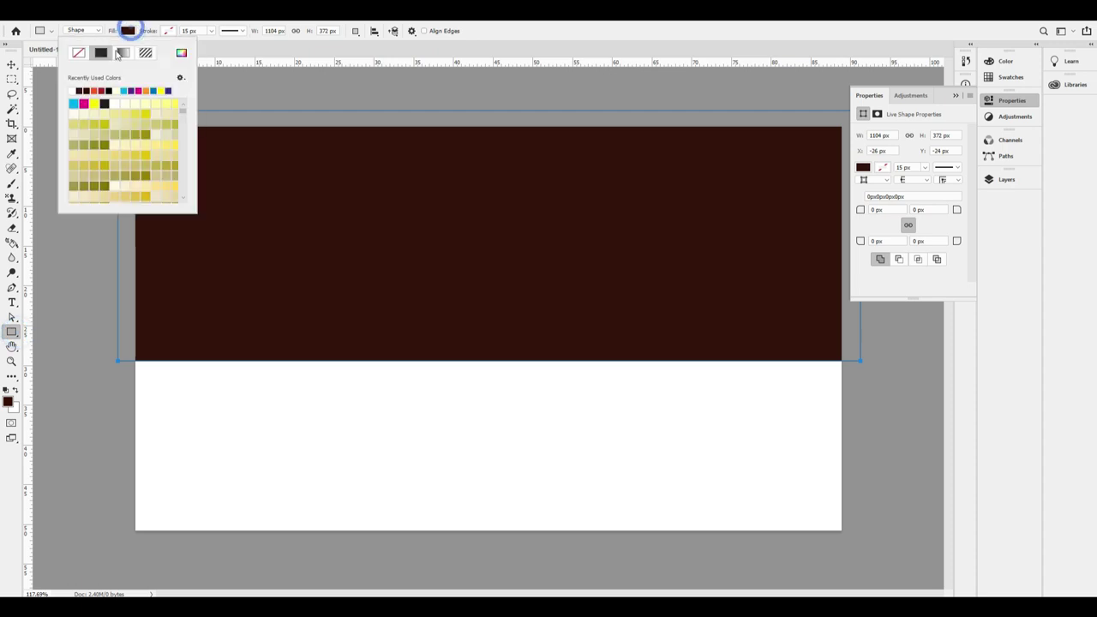
pyautogui.click(101, 52)
pyautogui.click(123, 53)
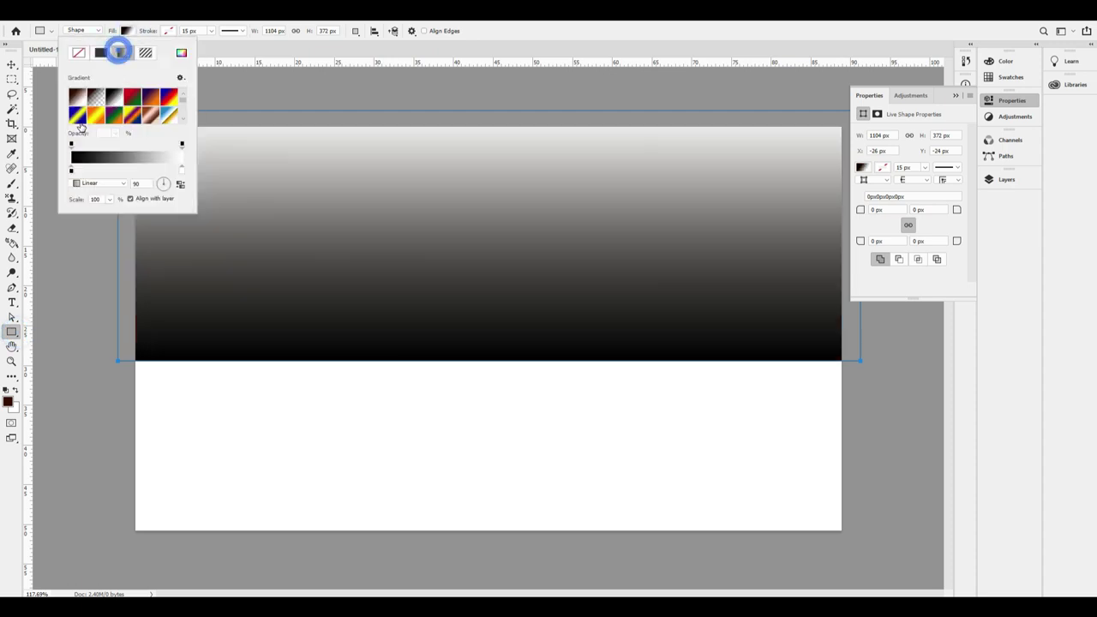
pyautogui.click(72, 172)
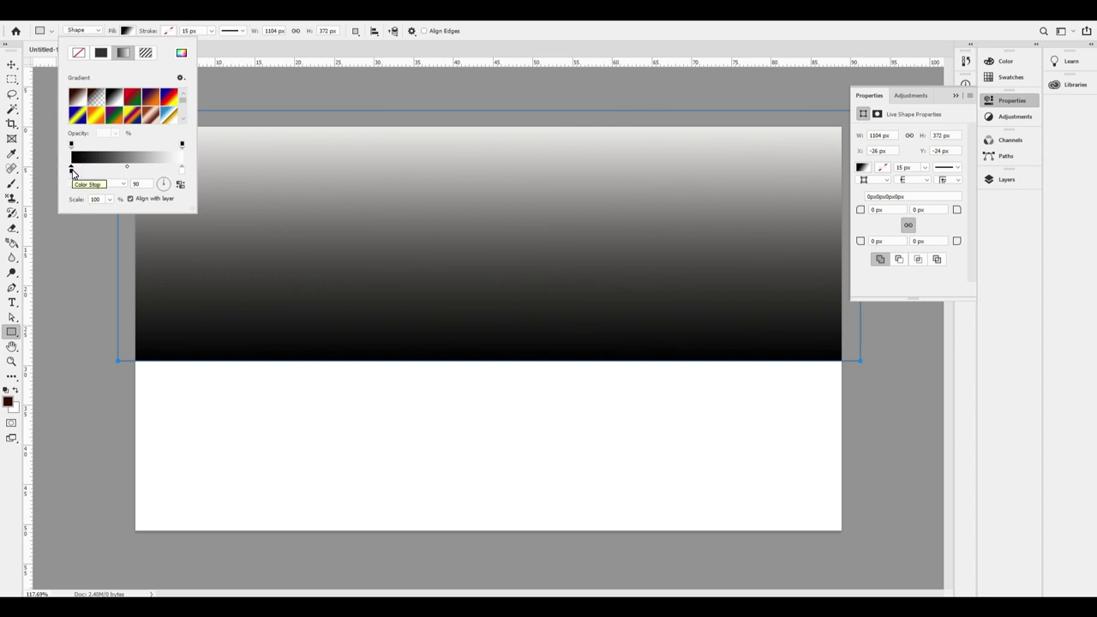
pyautogui.doubleClick(72, 171)
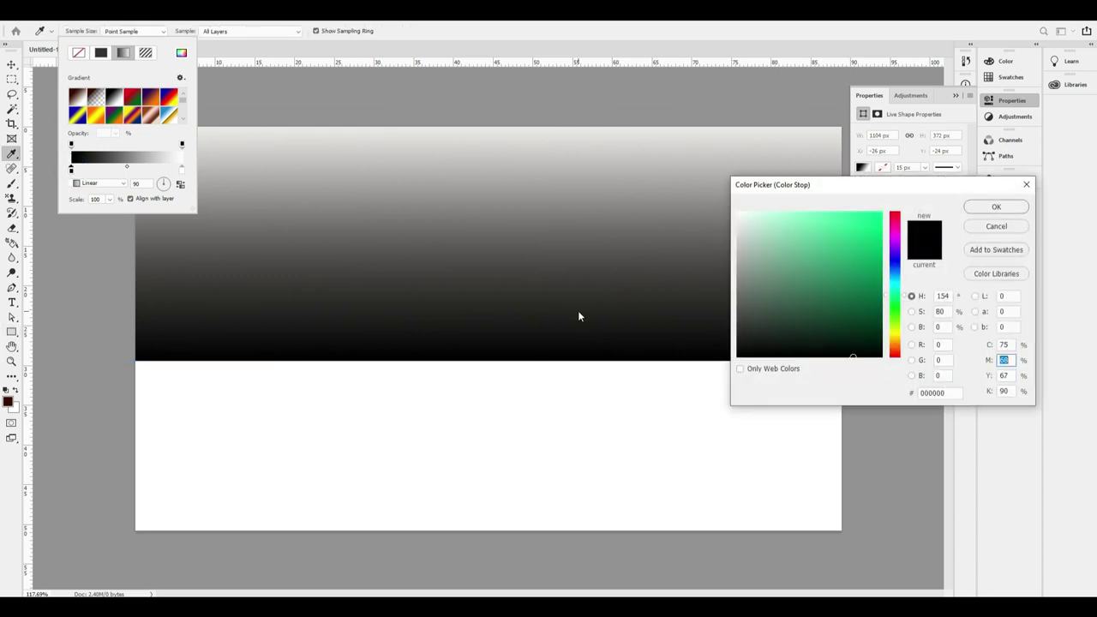
pyautogui.write('100')
pyautogui.press('Tab')
pyautogui.write('0')
pyautogui.press('Return')
pyautogui.press('Return')
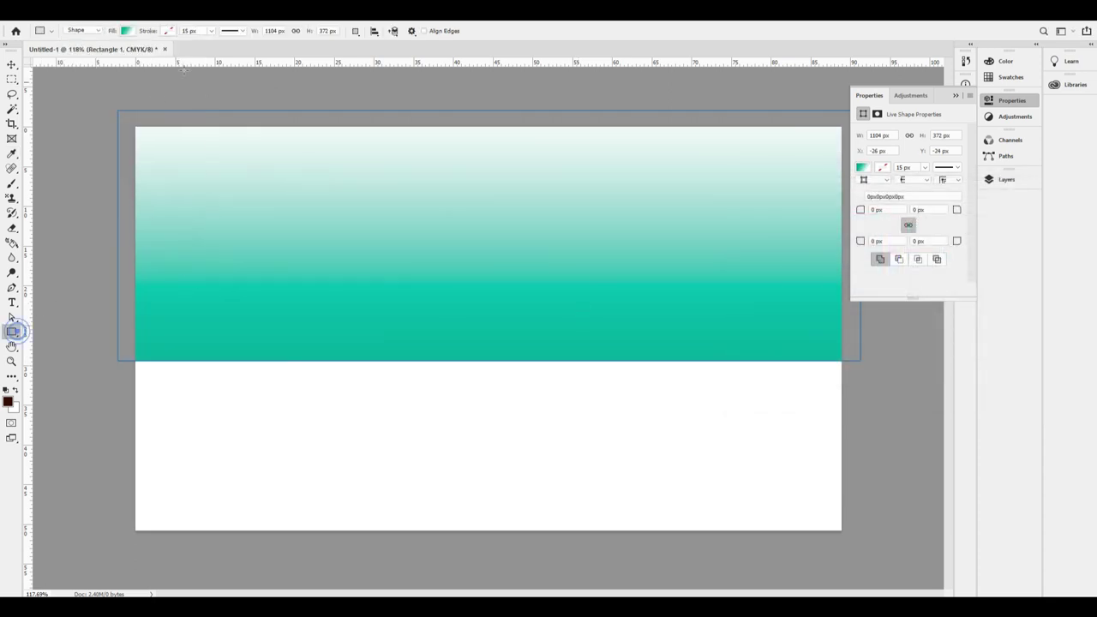
# Make the gradient's right stop yellow (C0 M30 Y100 K0).
pyautogui.click(126, 31)
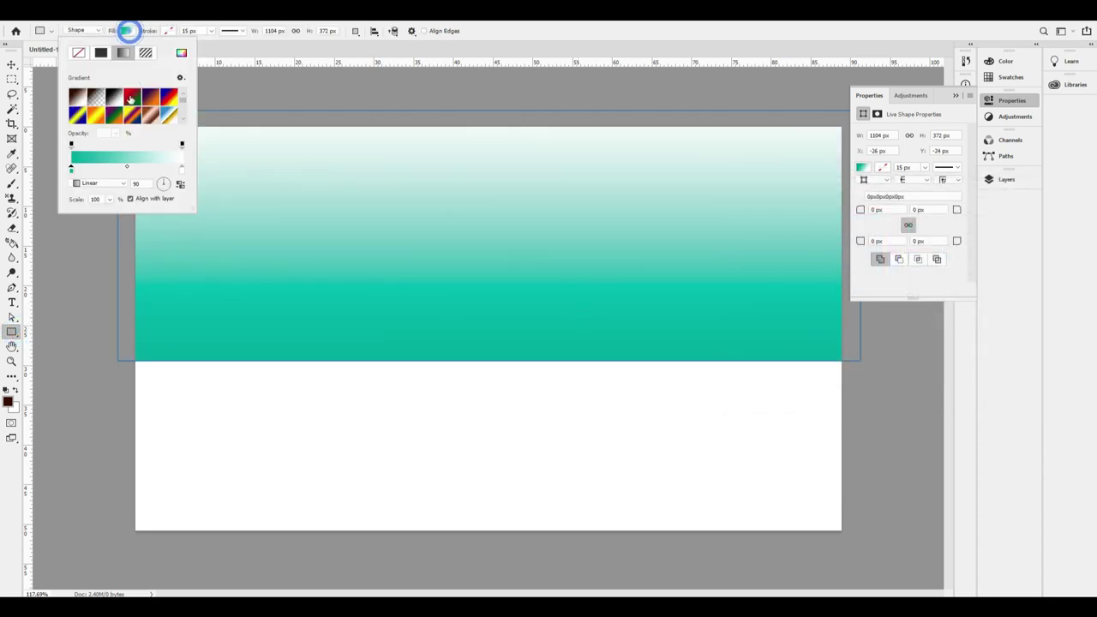
pyautogui.doubleClick(181, 169)
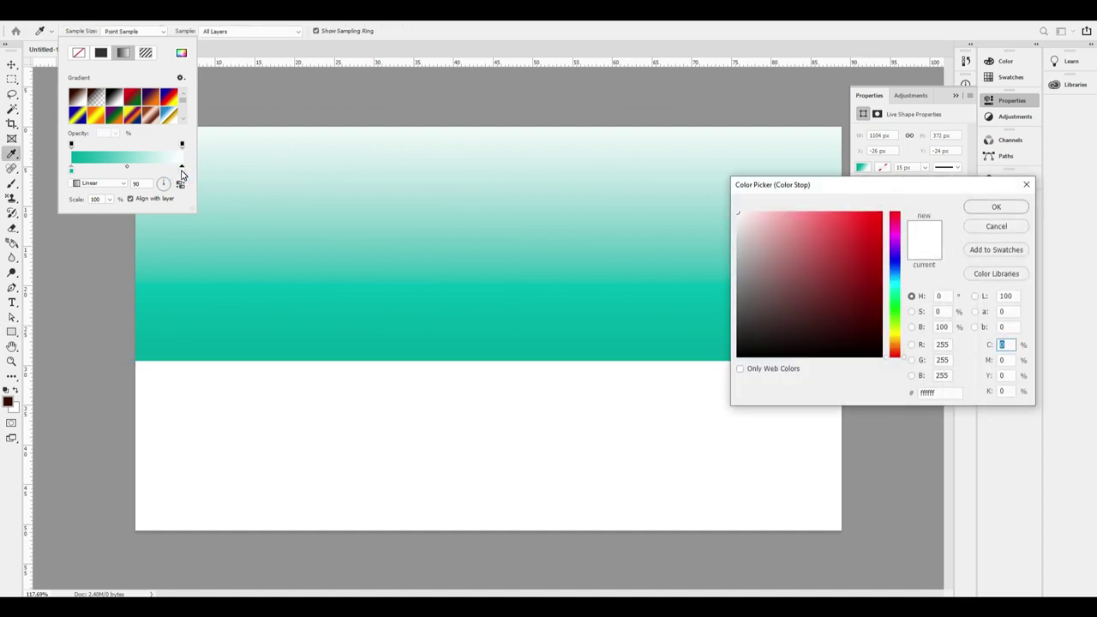
pyautogui.press('Tab')
pyautogui.write('30')
pyautogui.press('Tab')
pyautogui.write('100')
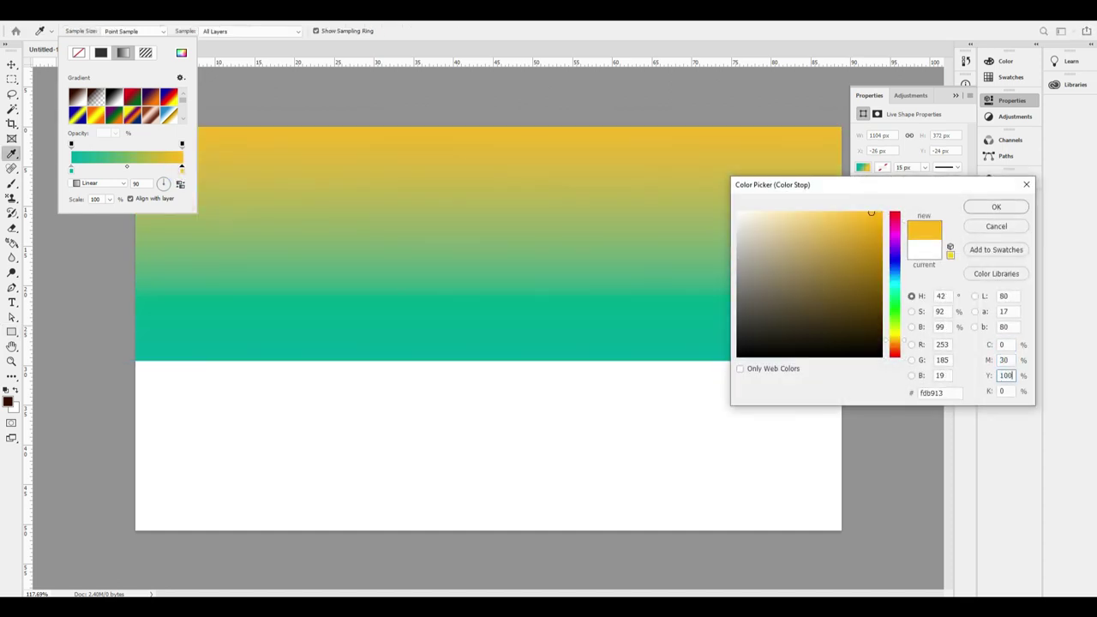
pyautogui.press('Tab')
pyautogui.press('Return')
pyautogui.press('v')
pyautogui.click(509, 252)
# Delete the Background layer.
pyautogui.moveTo(482, 122); pyautogui.dragTo(506, 151)
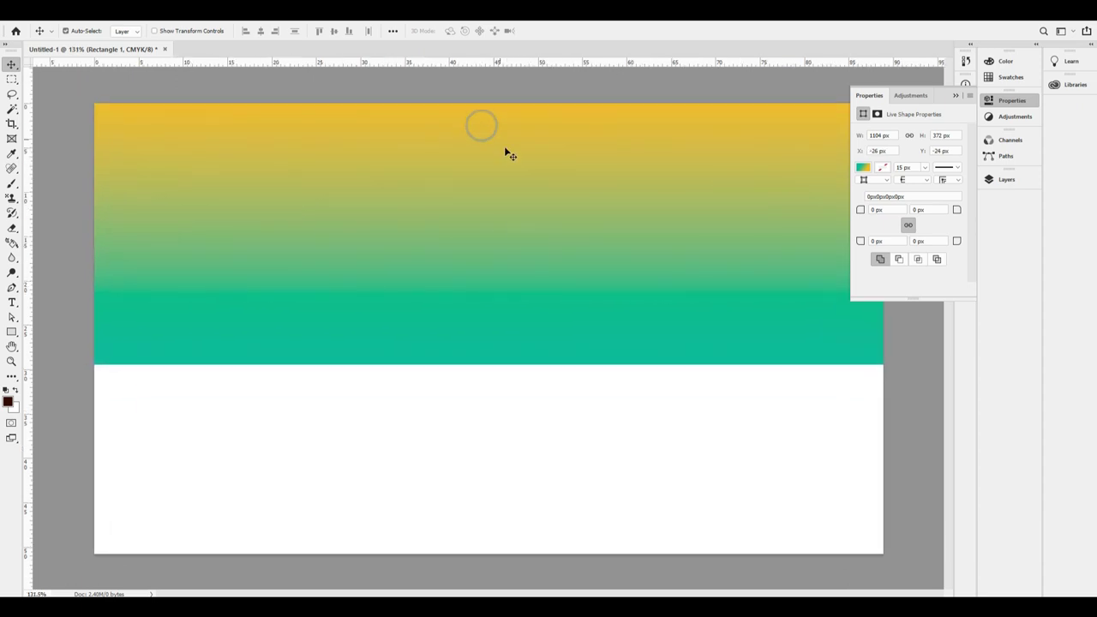
pyautogui.rightClick(563, 399)
pyautogui.click(578, 400)
pyautogui.rightClick(539, 397)
pyautogui.click(581, 409)
pyautogui.press('Delete')
pyautogui.rightClick(452, 195)
pyautogui.click(477, 201)
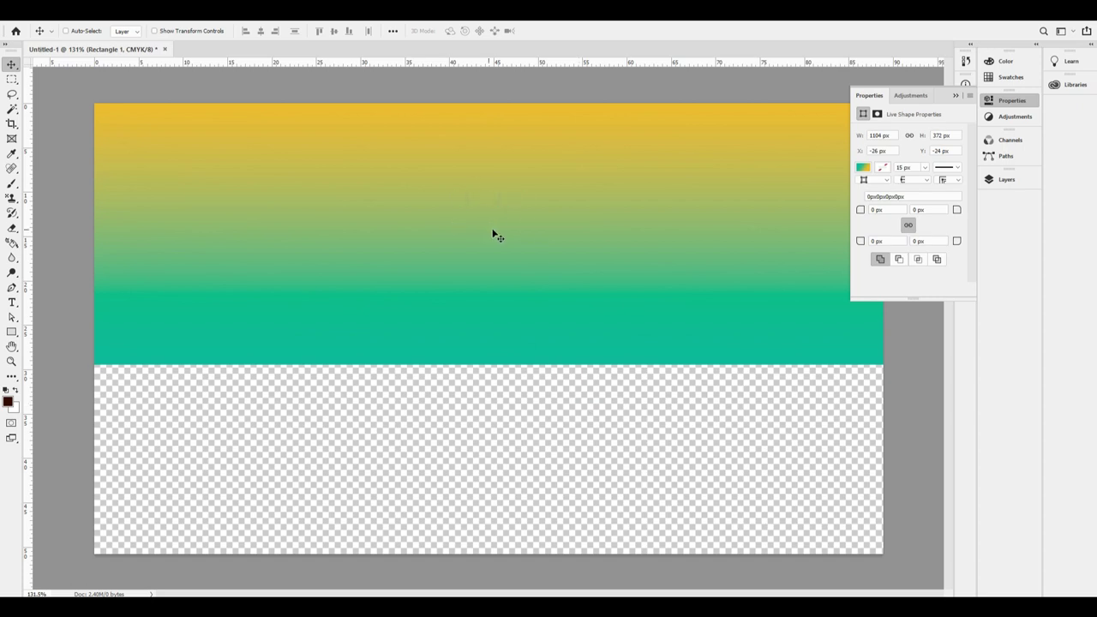
# Add a Lorem Ipsum text line and move it up onto the gradient header.
pyautogui.press('t')
pyautogui.click(308, 201)
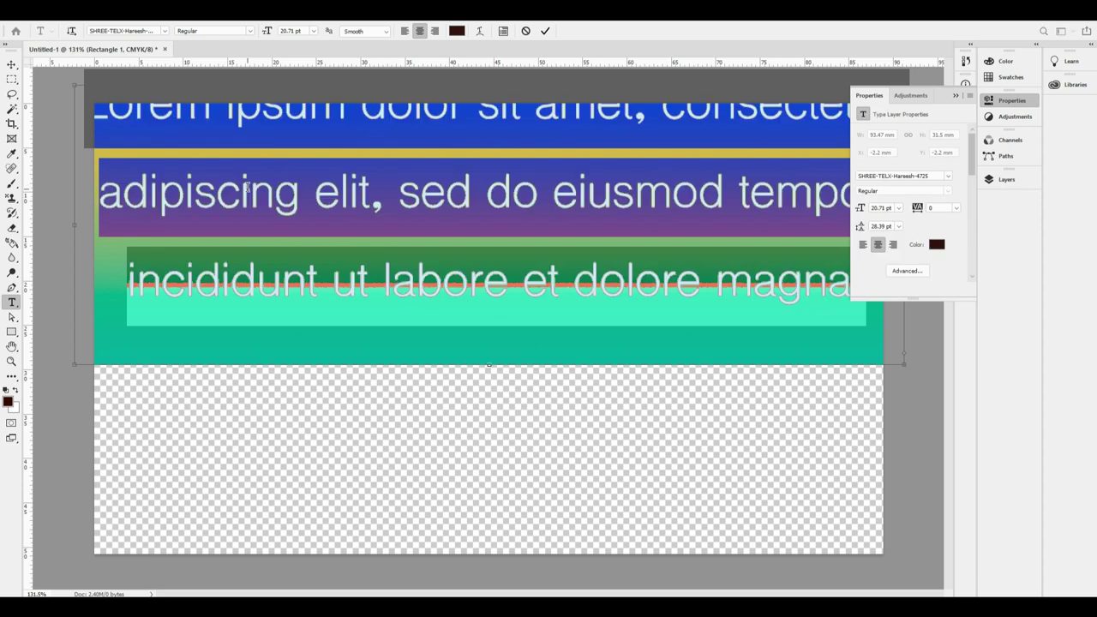
pyautogui.click(333, 396)
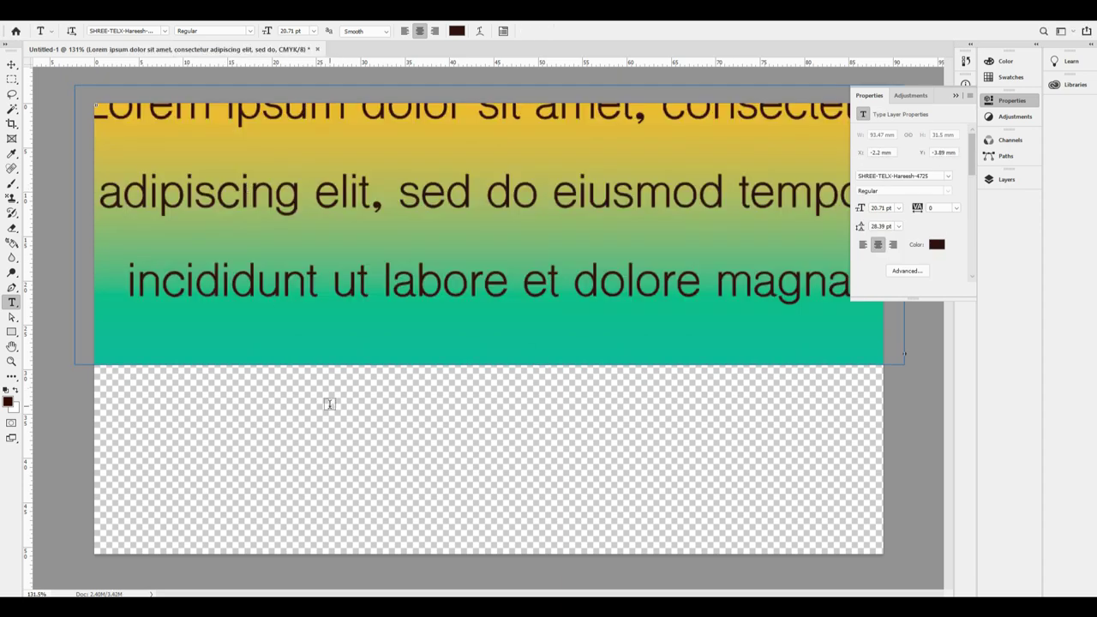
pyautogui.hotkey('ctrl', 'z')
pyautogui.click(318, 419)
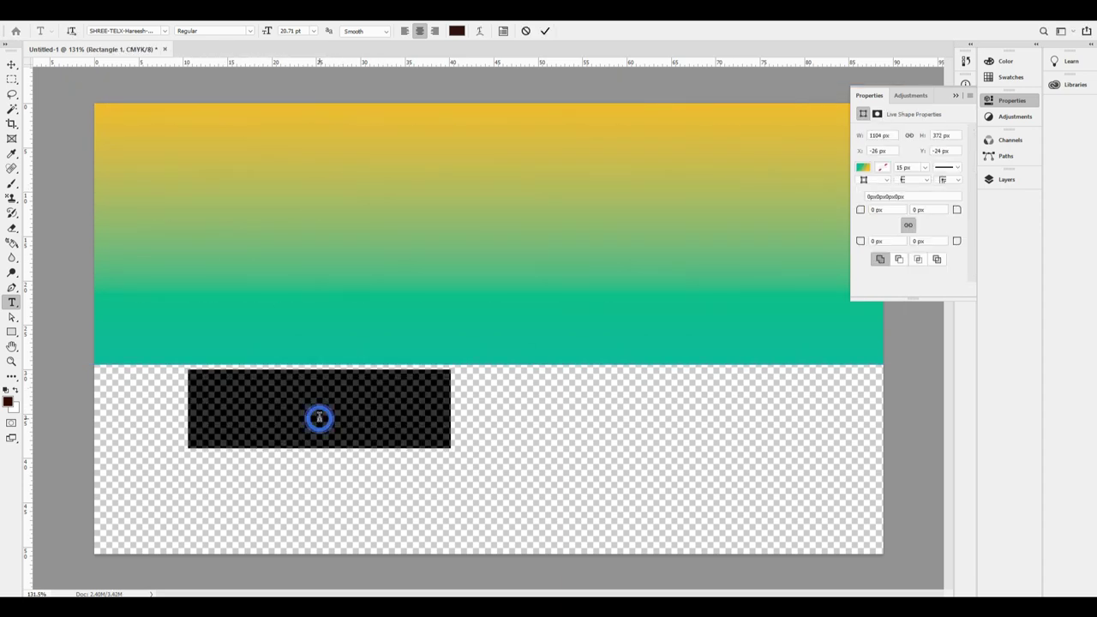
pyautogui.hotkey('ctrl', 'Return')
pyautogui.press('v')
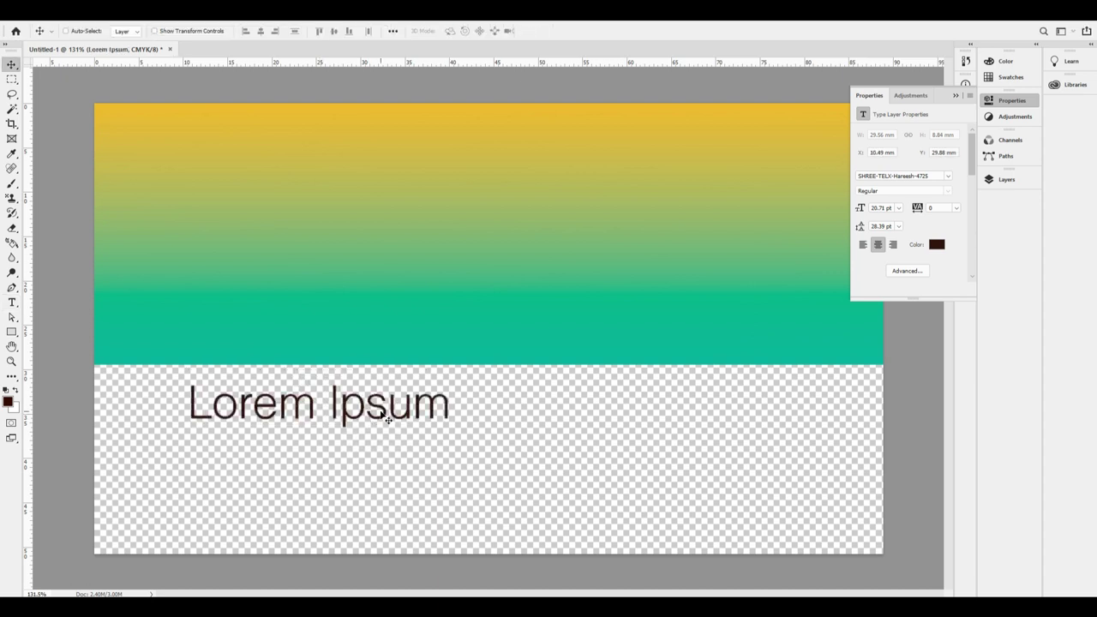
pyautogui.moveTo(356, 423); pyautogui.dragTo(331, 190)
# Change the header text to NAVYASREE in Arial Black.
pyautogui.doubleClick(331, 190)
pyautogui.hotkey('ctrl', 'a')
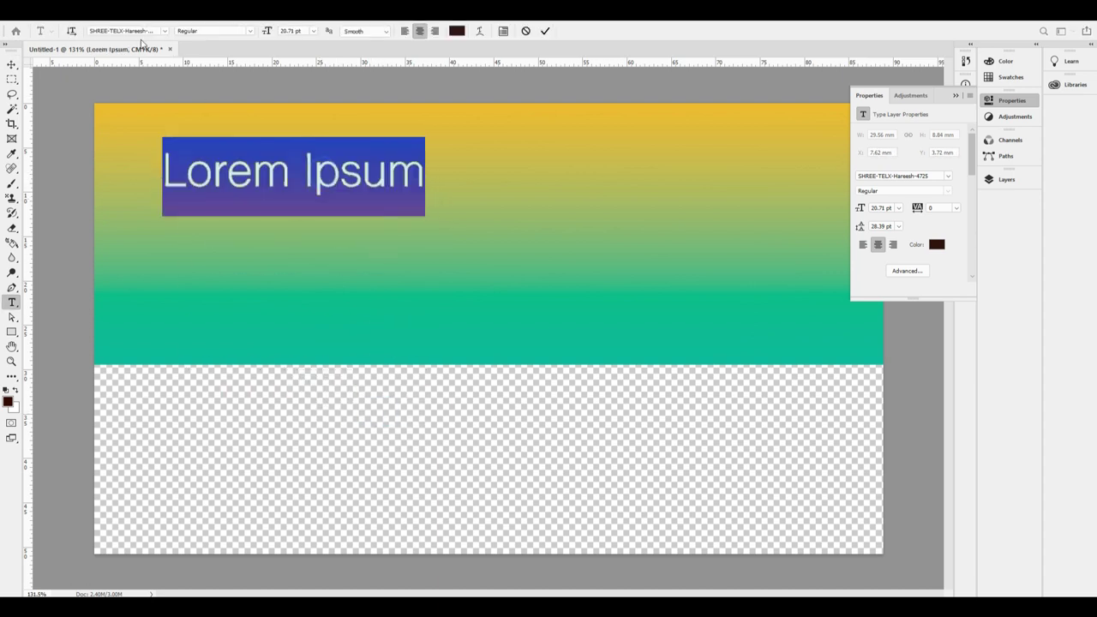
pyautogui.click(139, 31)
pyautogui.write('arial')
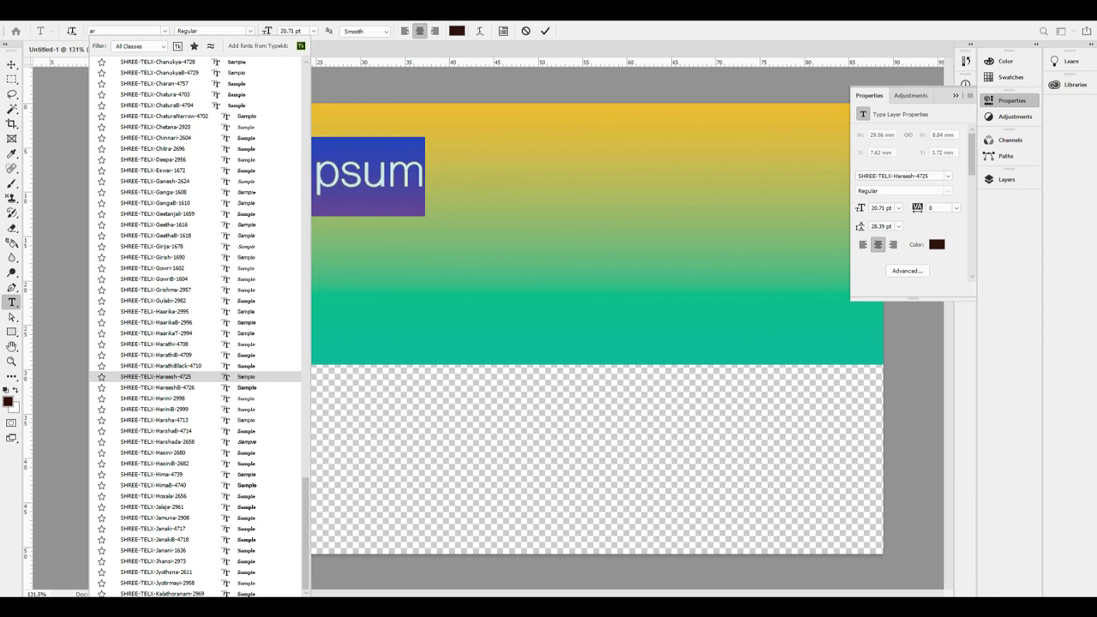
pyautogui.click(163, 120)
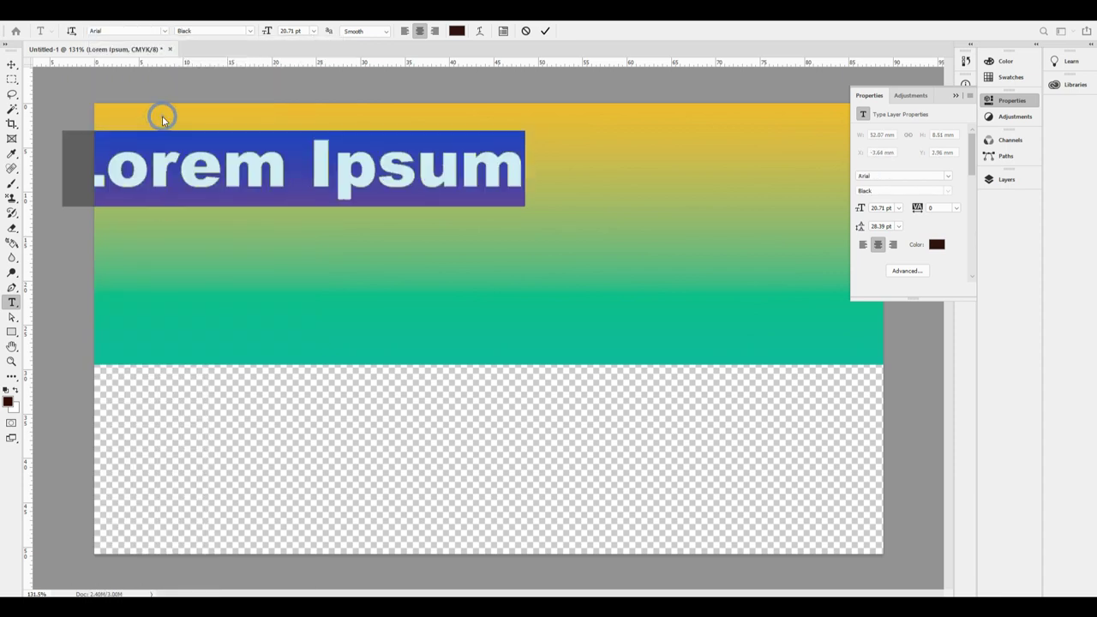
pyautogui.write('NAVYA SR')
pyautogui.press('BackSpace')
pyautogui.press('BackSpace')
pyautogui.press('BackSpace')
pyautogui.press('BackSpace')
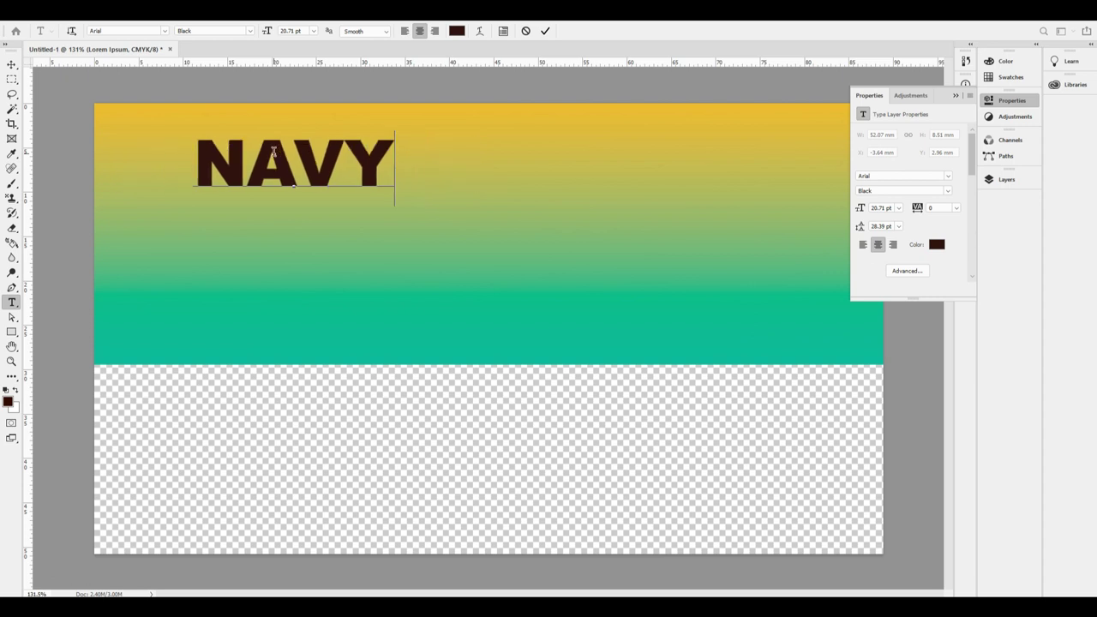
pyautogui.write('A')
pyautogui.write('SREE')
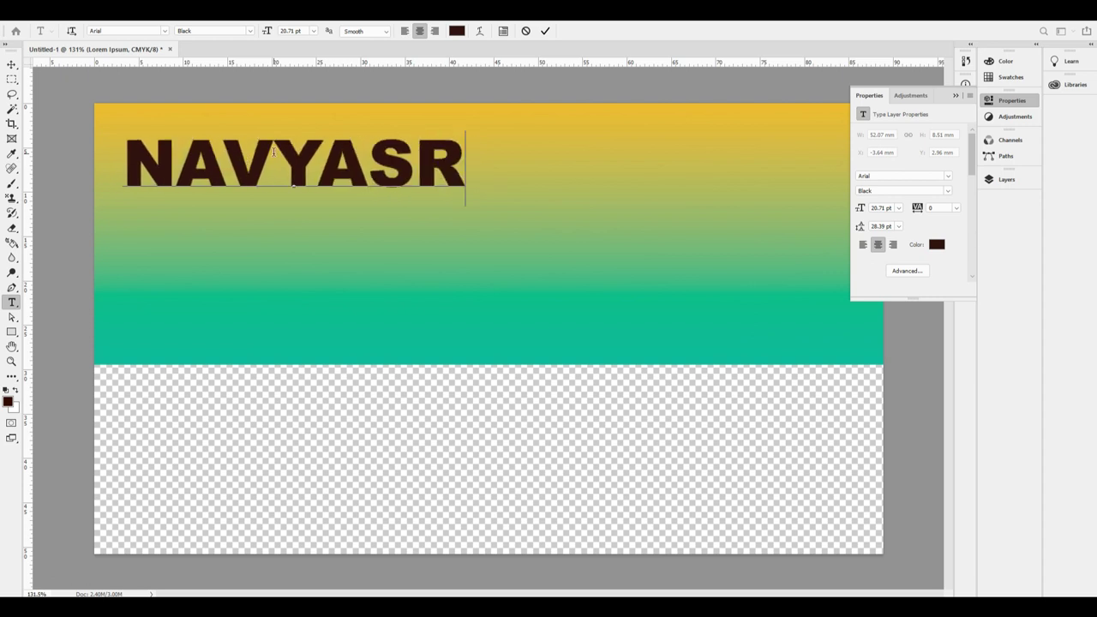
pyautogui.hotkey('ctrl', 'a')
pyautogui.hotkey('ctrl', 'Return')
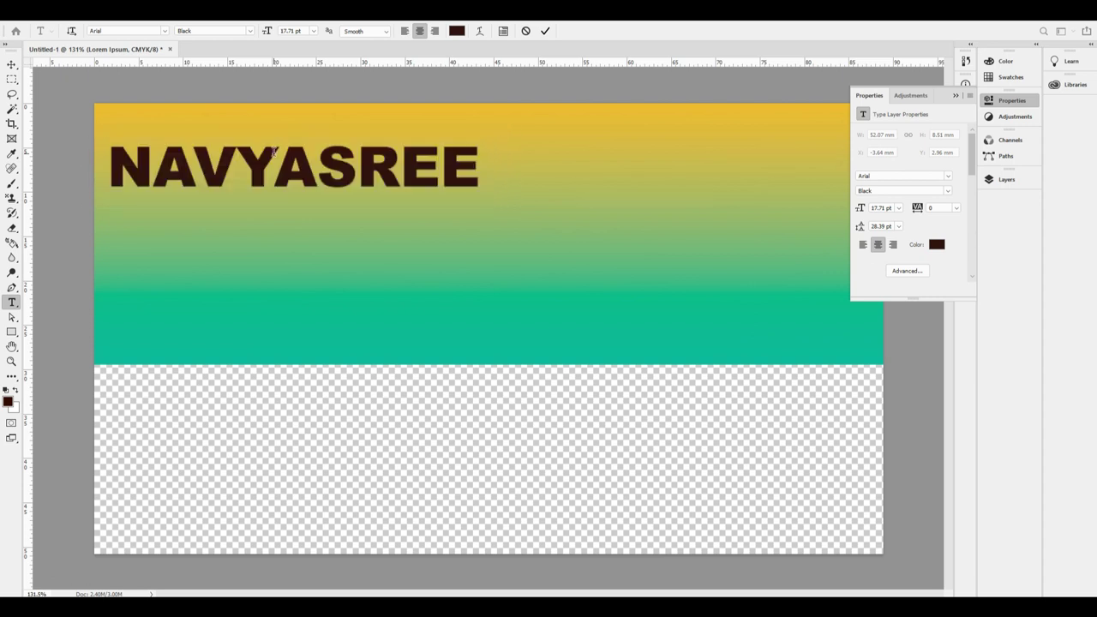
# Reposition NAVYASREE and duplicate it below as a second line reading TRADING.
pyautogui.press('v')
pyautogui.moveTo(279, 154); pyautogui.dragTo(312, 182)
pyautogui.keyDown('alt'); pyautogui.moveTo(403, 221); pyautogui.dragTo(403, 274); pyautogui.keyUp('alt')
pyautogui.press('t')
pyautogui.click(372, 259)
pyautogui.hotkey('ctrl', 'a')
pyautogui.write('TRADING')
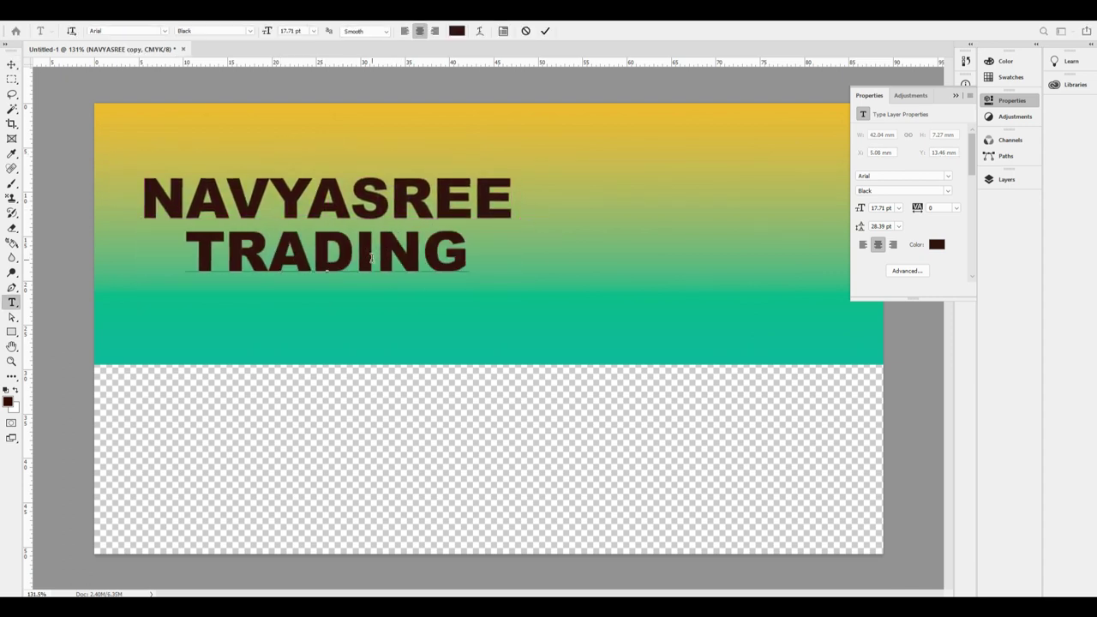
pyautogui.hotkey('ctrl', 'Return')
# Give NAVYASREE a 4 px outside white stroke.
pyautogui.press('v')
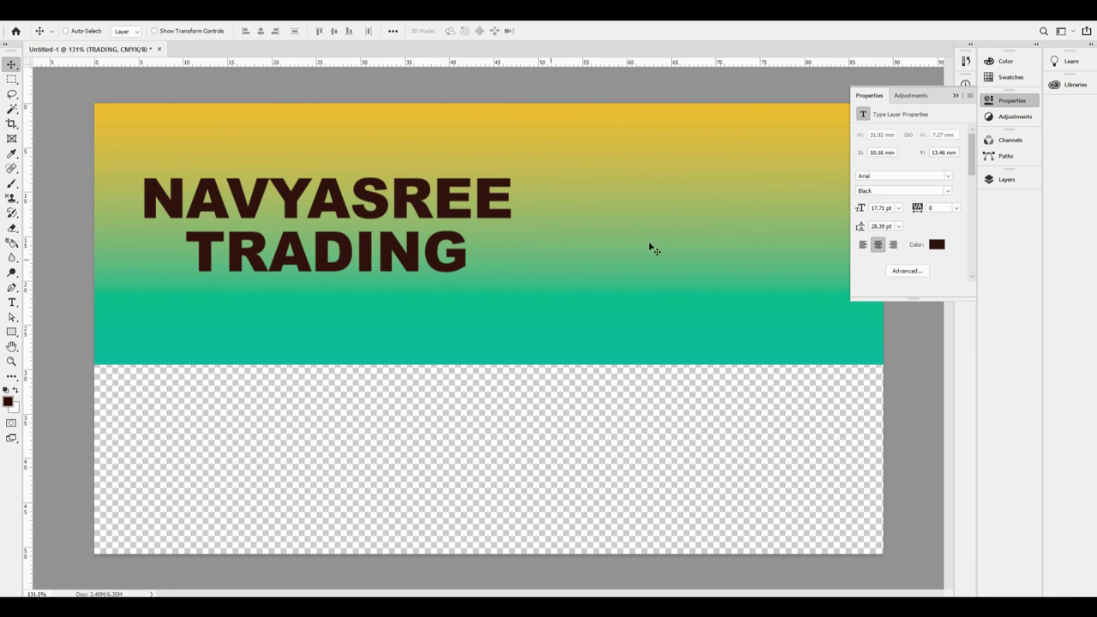
pyautogui.click(1015, 103)
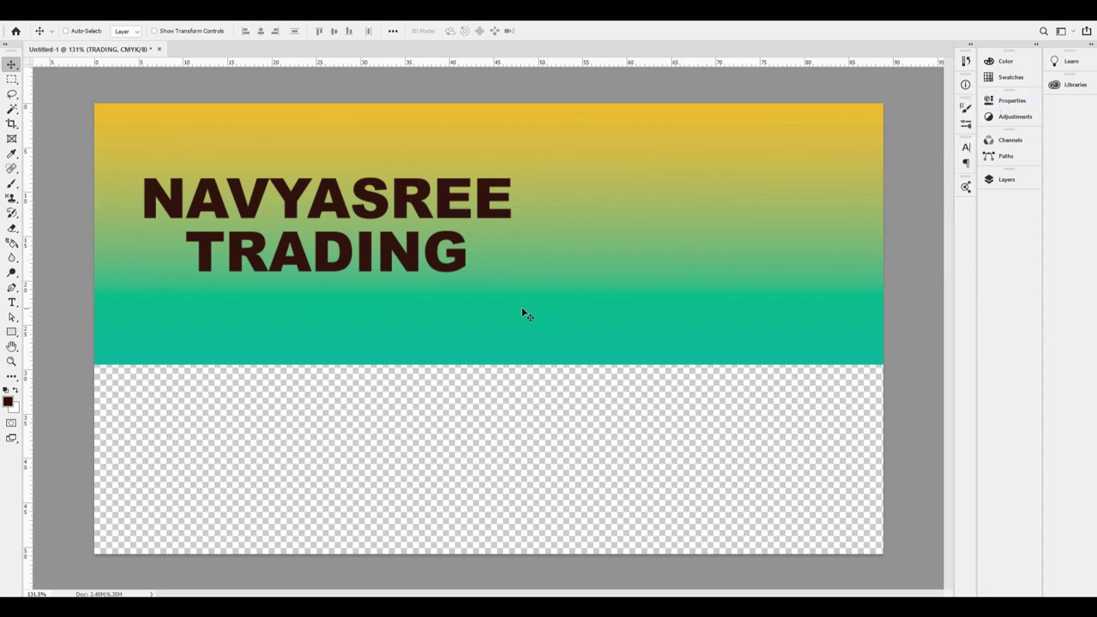
pyautogui.moveTo(410, 179)
pyautogui.mouseDown()
pyautogui.moveTo(416, 165)
pyautogui.moveTo(410, 180)
pyautogui.mouseUp()
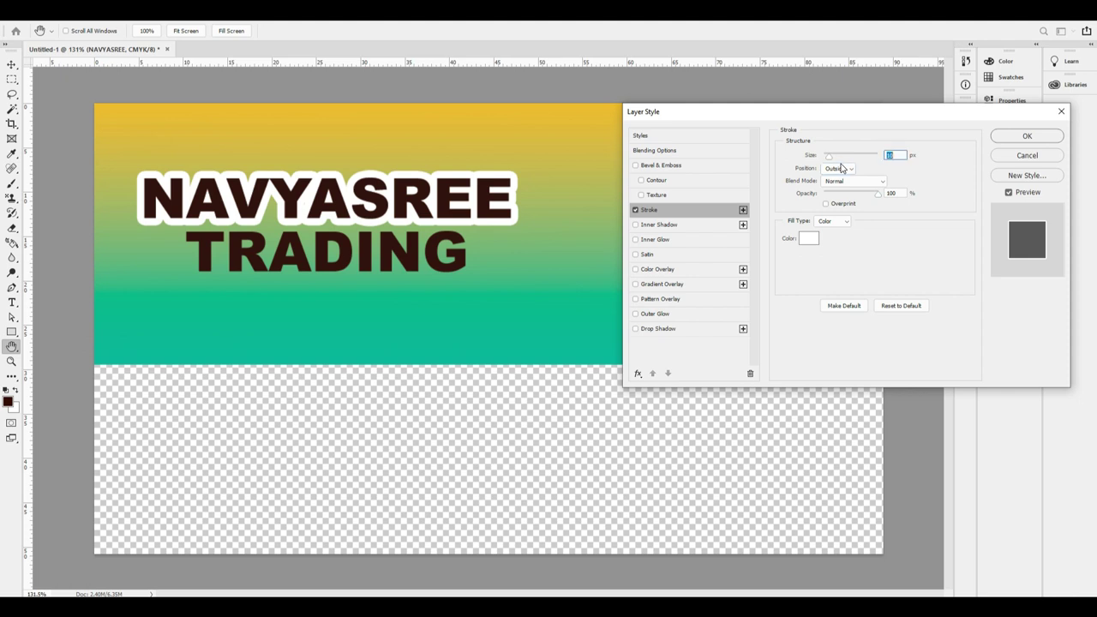
pyautogui.write('3')
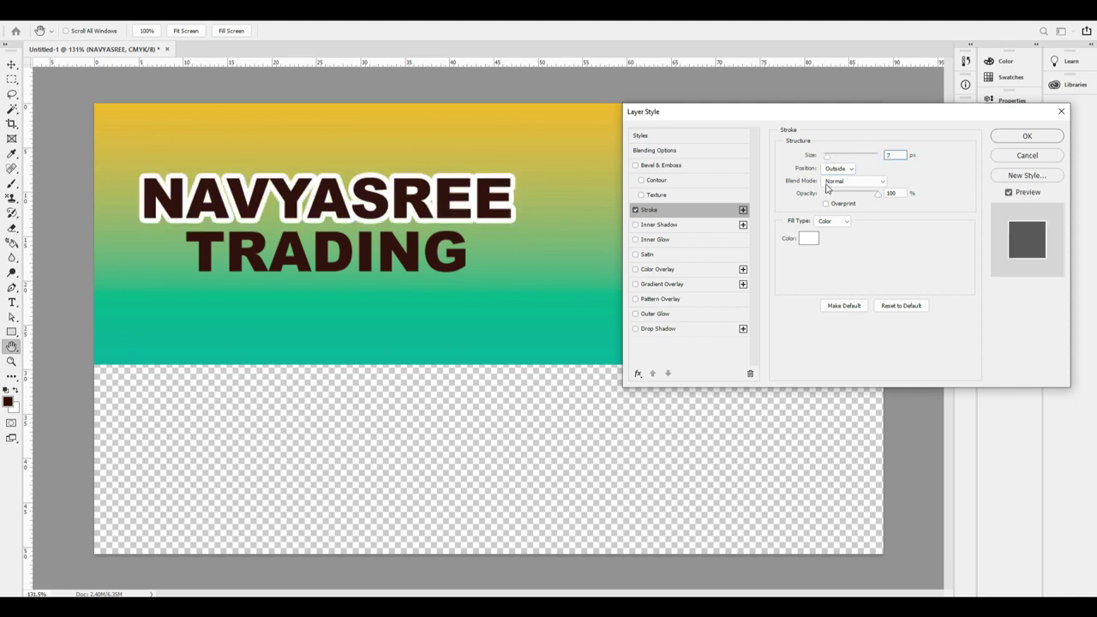
pyautogui.doubleClick(894, 155)
pyautogui.write('4')
pyautogui.press('Tab')
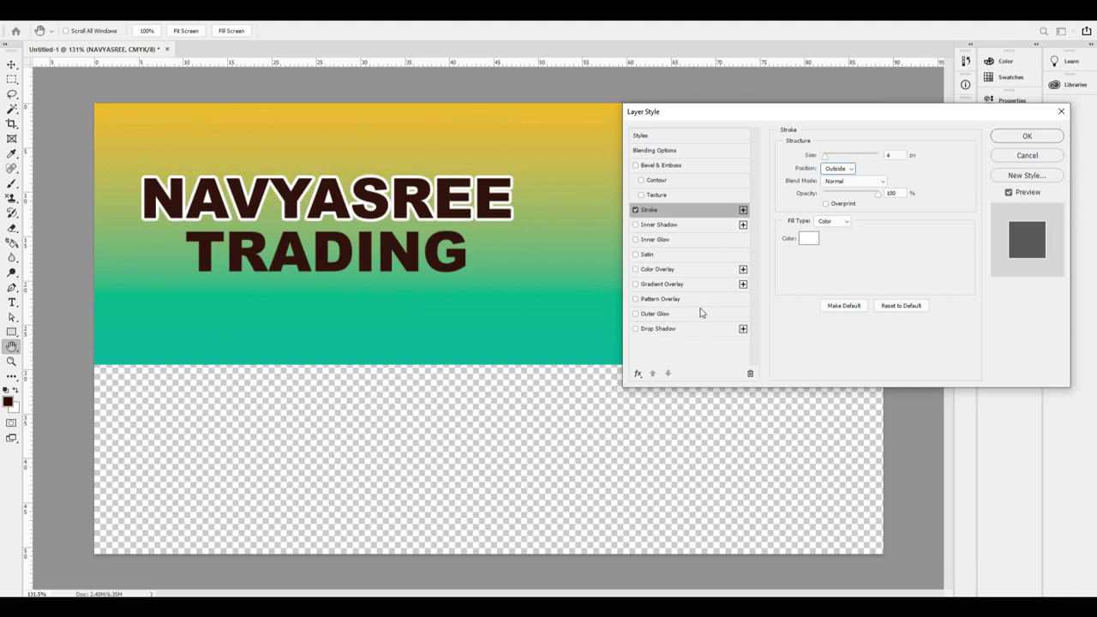
# Add a Gradient Overlay to NAVYASREE with a navy 2e3291 left stop.
pyautogui.click(677, 284)
pyautogui.click(849, 183)
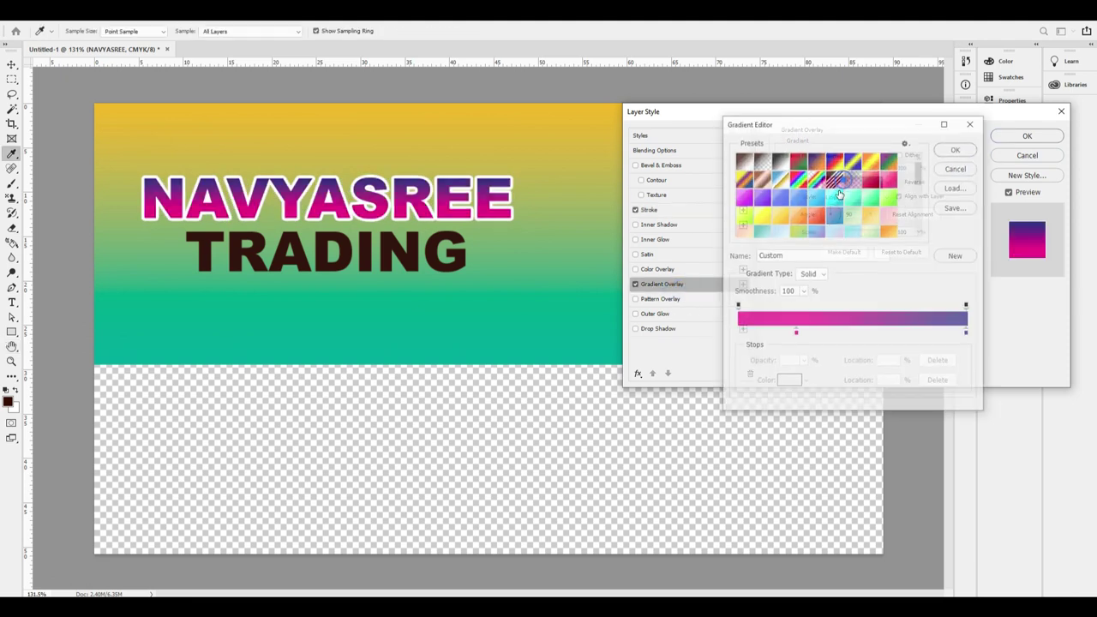
pyautogui.doubleClick(796, 333)
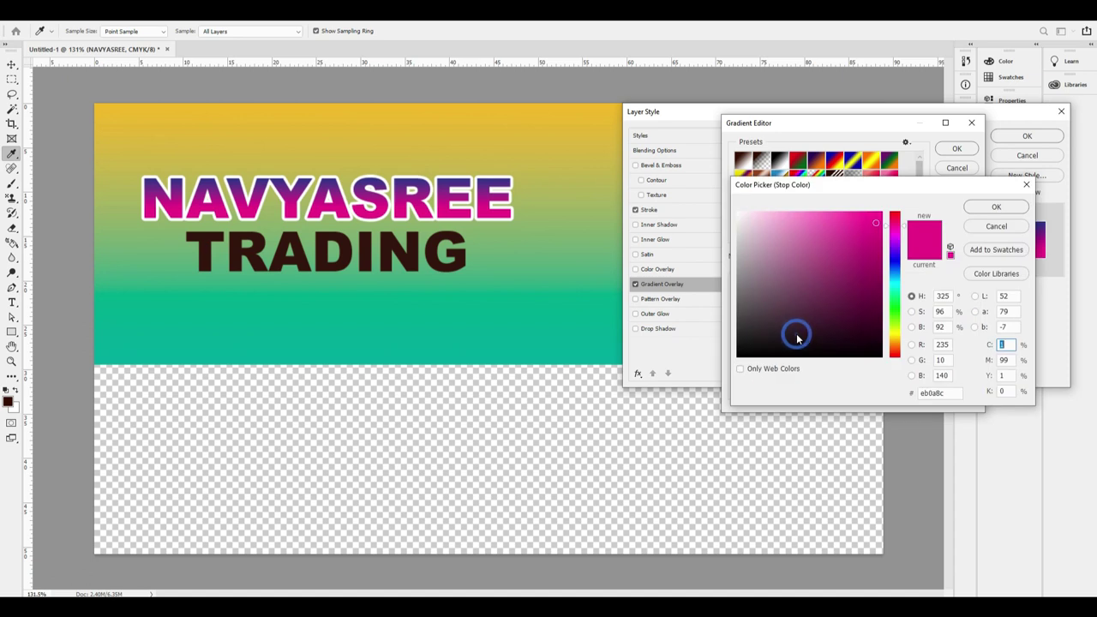
pyautogui.press('Tab')
pyautogui.write('0')
pyautogui.press('Tab')
pyautogui.write('100')
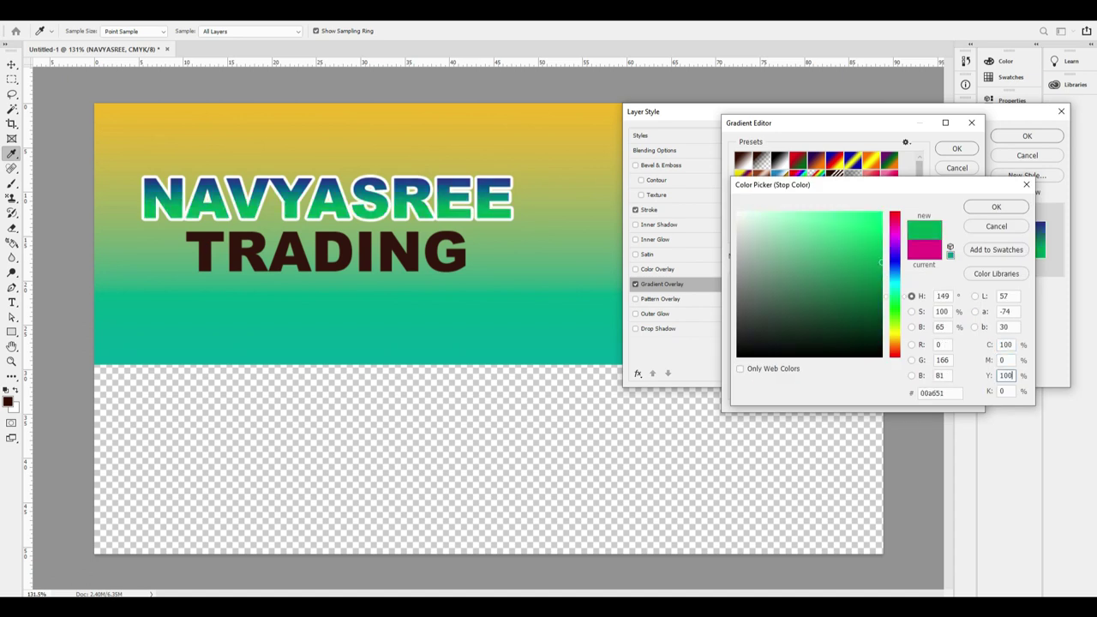
pyautogui.hotkey('ctrl', 'z')
pyautogui.press('Return')
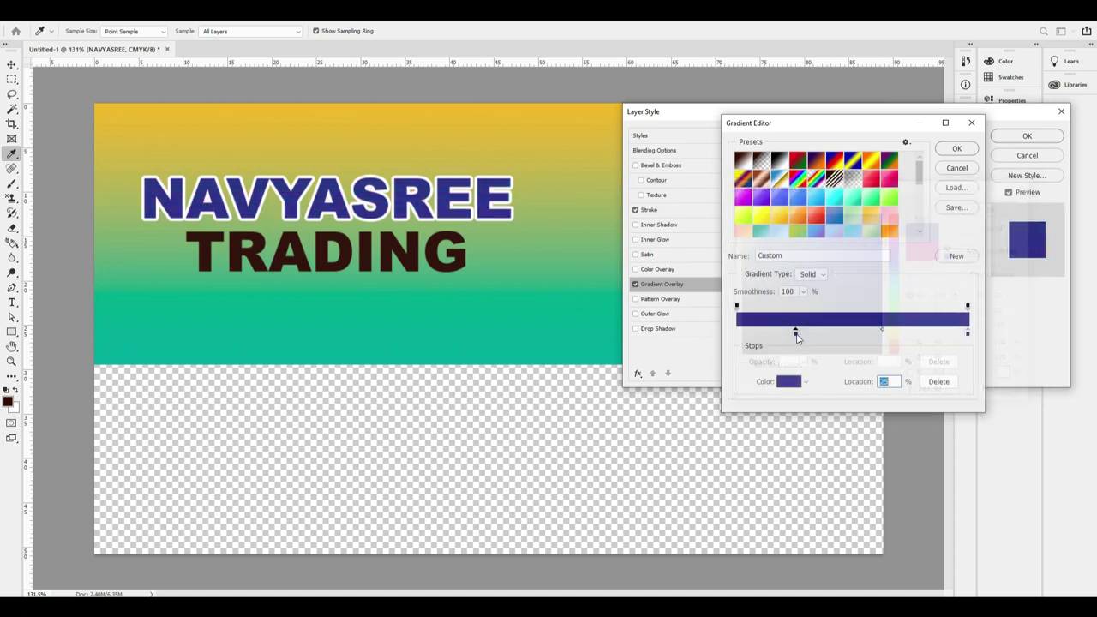
# Set the overlay's right stop to cyan 00abec and move TRADING just under NAVYASREE.
pyautogui.doubleClick(967, 333)
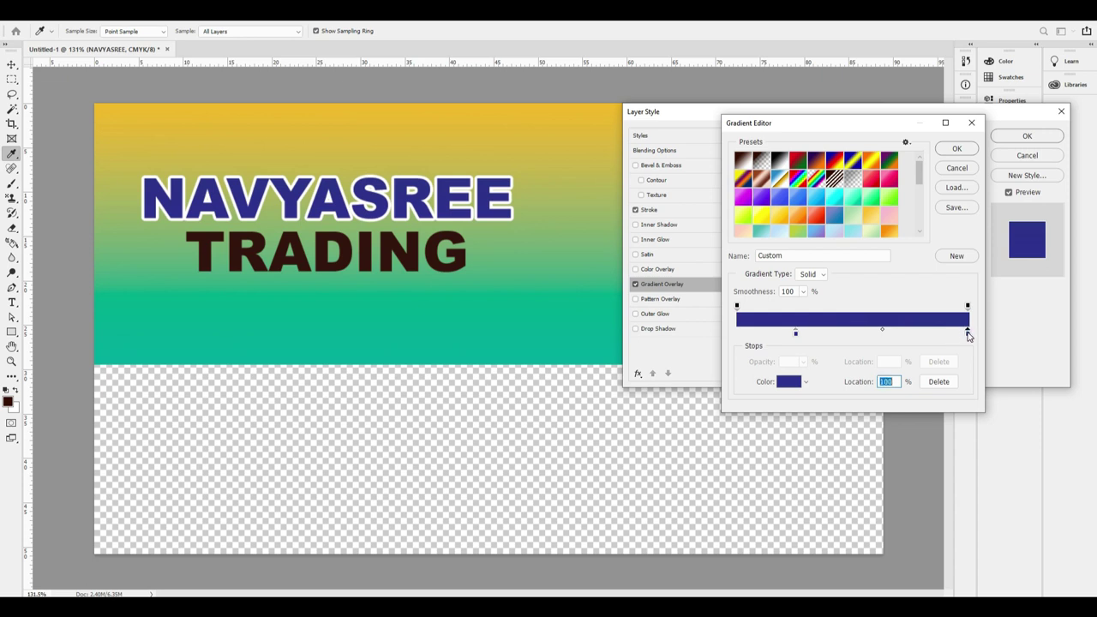
pyautogui.write('0')
pyautogui.press('Tab')
pyautogui.press('Tab')
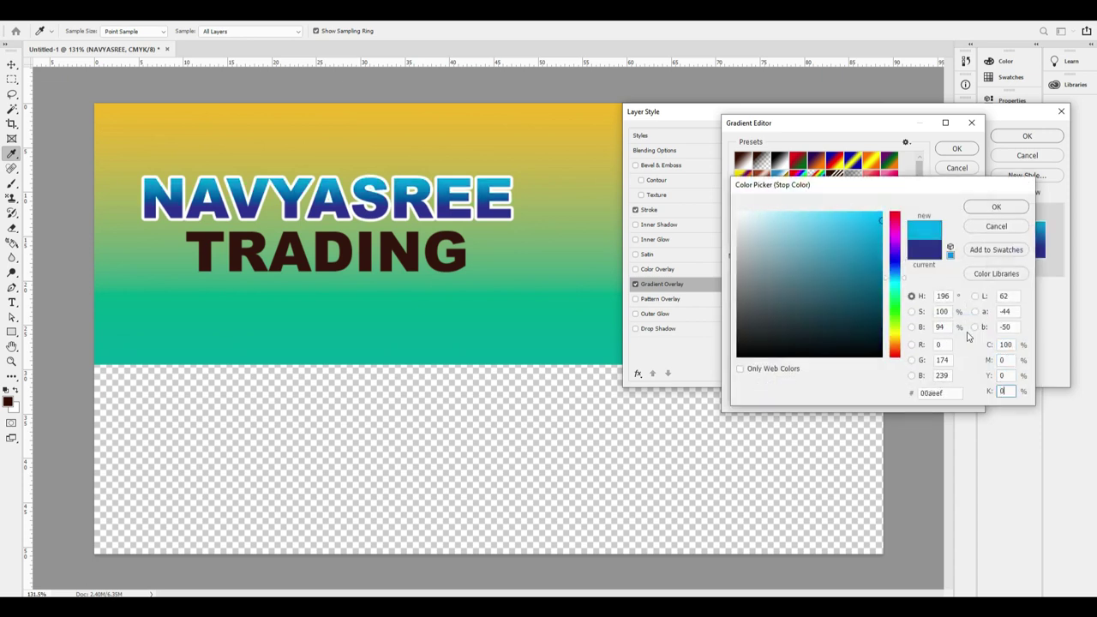
pyautogui.press('Return')
pyautogui.press('Return')
pyautogui.press('Return')
pyautogui.press('v')
pyautogui.moveTo(390, 242); pyautogui.dragTo(495, 243)
pyautogui.scroll(3, 489, 238)
pyautogui.scroll(-4, 495, 244)
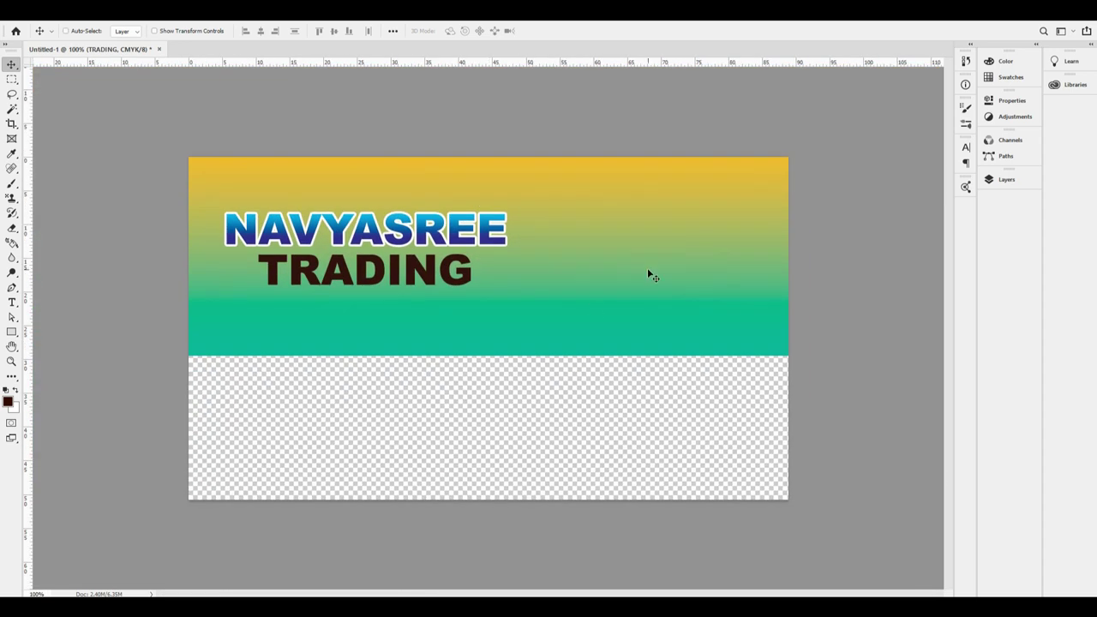
# In the Layers panel, drop the TRADING layer's Fill to 0%.
pyautogui.press('F7')
pyautogui.moveTo(466, 284)
pyautogui.mouseDown()
pyautogui.moveTo(485, 284)
pyautogui.moveTo(478, 276)
pyautogui.mouseUp()
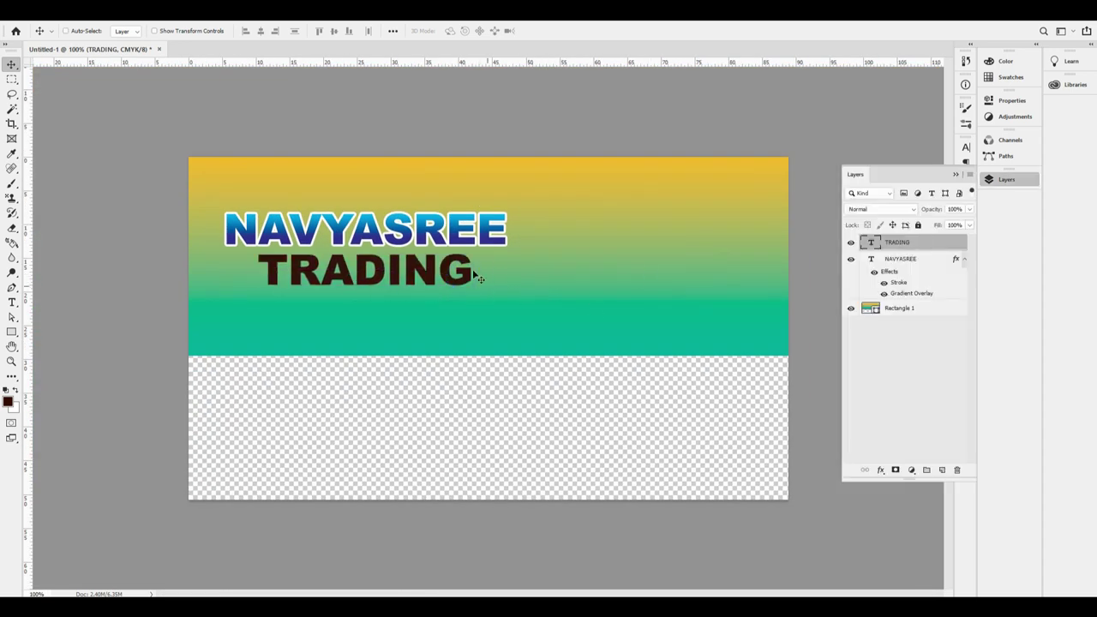
pyautogui.click(970, 226)
pyautogui.moveTo(968, 238); pyautogui.dragTo(891, 249)
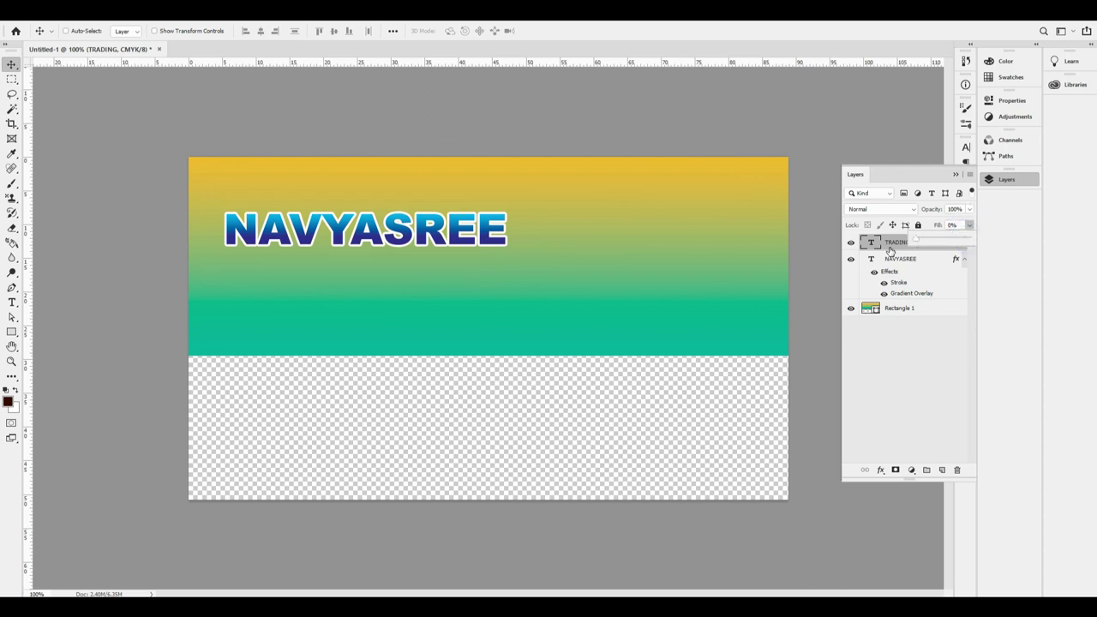
# Add a 2 px inside Stroke effect to TRADING.
pyautogui.click(880, 470)
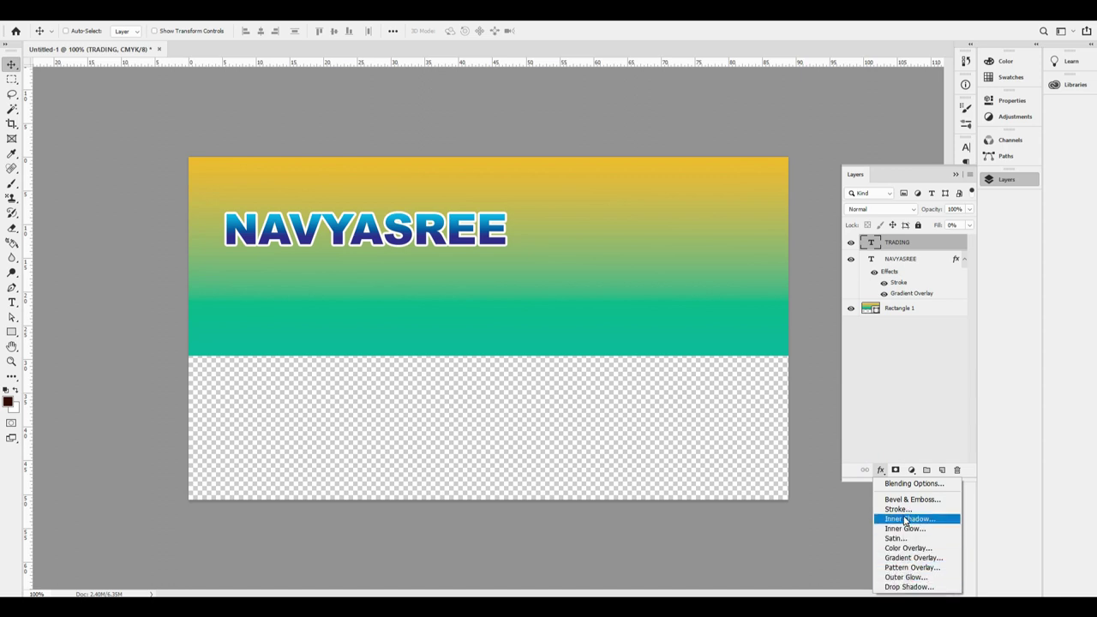
pyautogui.click(898, 510)
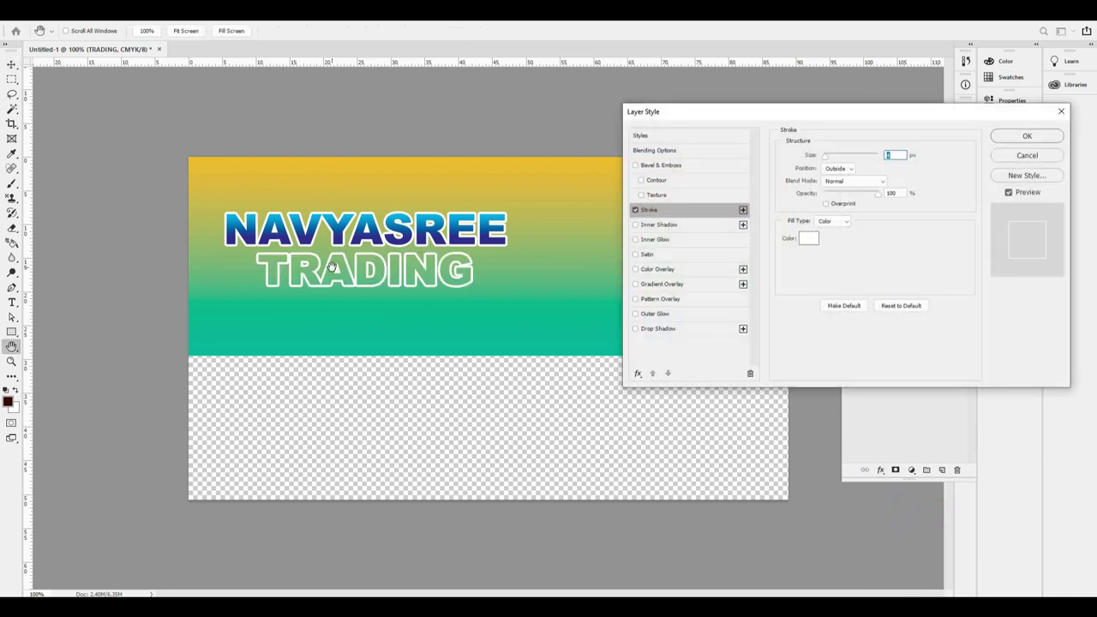
pyautogui.click(837, 169)
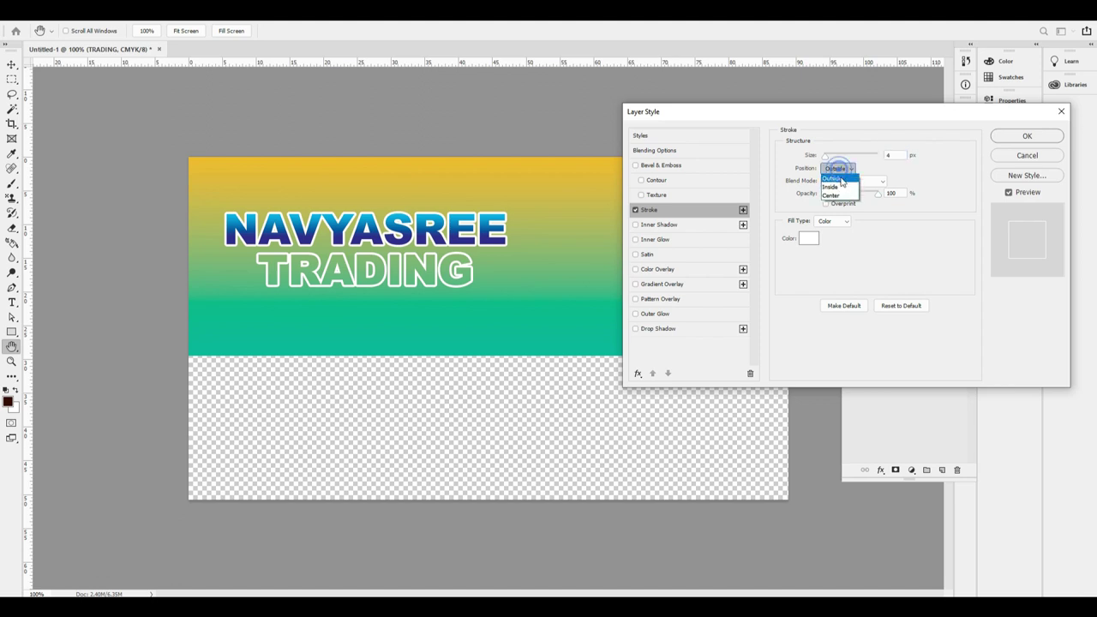
pyautogui.click(835, 177)
pyautogui.doubleClick(895, 155)
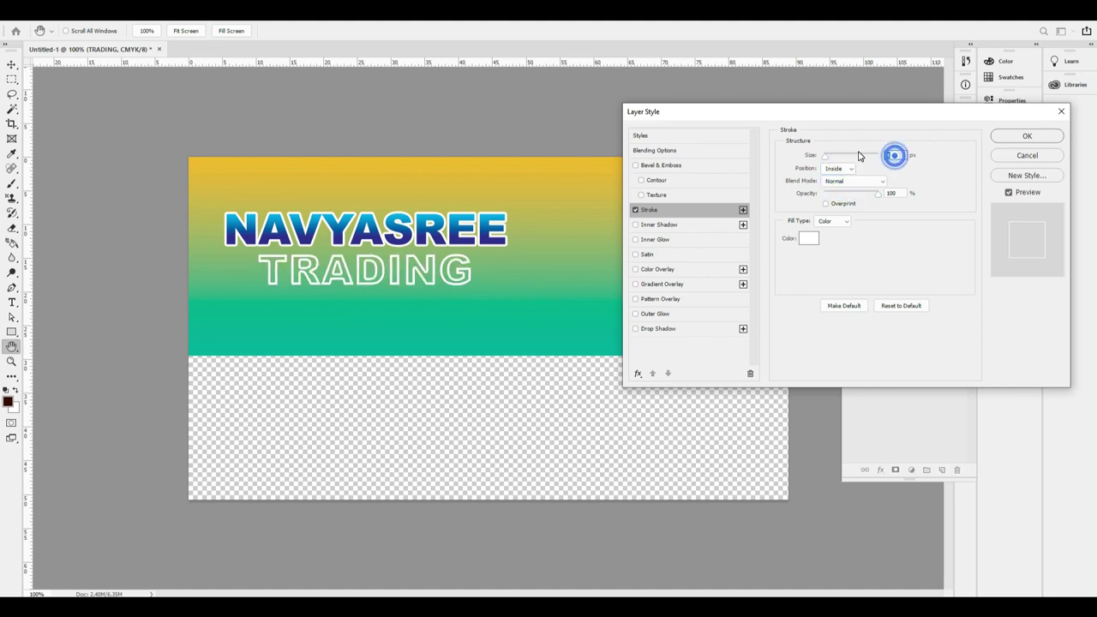
pyautogui.write('1')
pyautogui.press('Tab')
pyautogui.hotkey('shift', 'Tab')
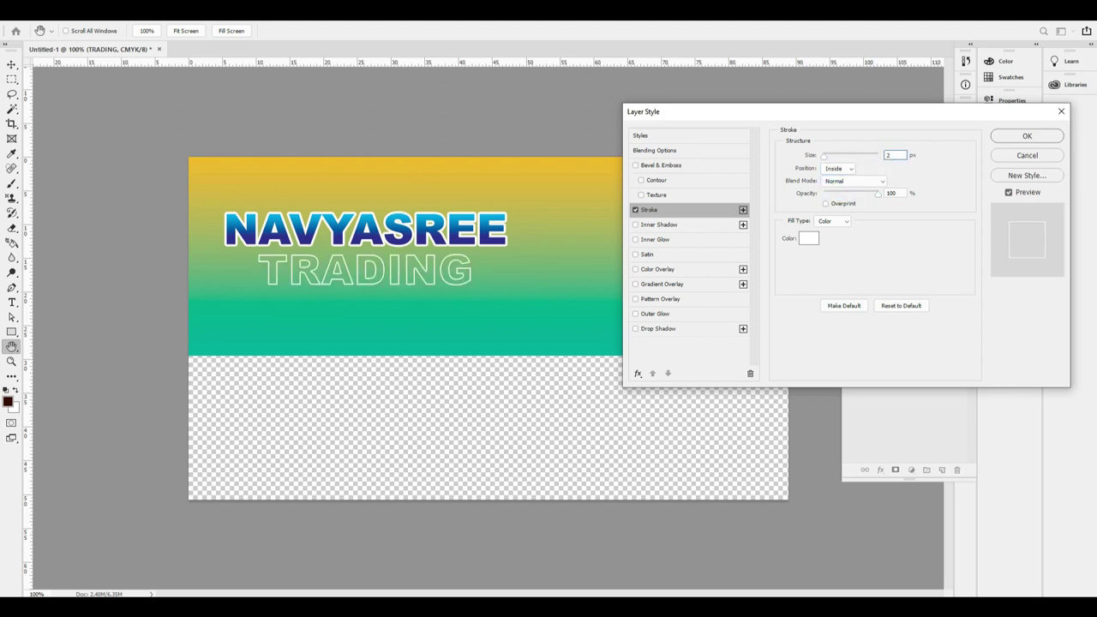
pyautogui.press('Return')
# Stretch TRADING wider with Free Transform.
pyautogui.hotkey('ctrl', 't')
pyautogui.moveTo(474, 272); pyautogui.dragTo(495, 282)
pyautogui.press('Return')
# Centre TRADING and then NAVYASREE horizontally on the card.
pyautogui.hotkey('ctrl', 'a')
pyautogui.click(258, 31)
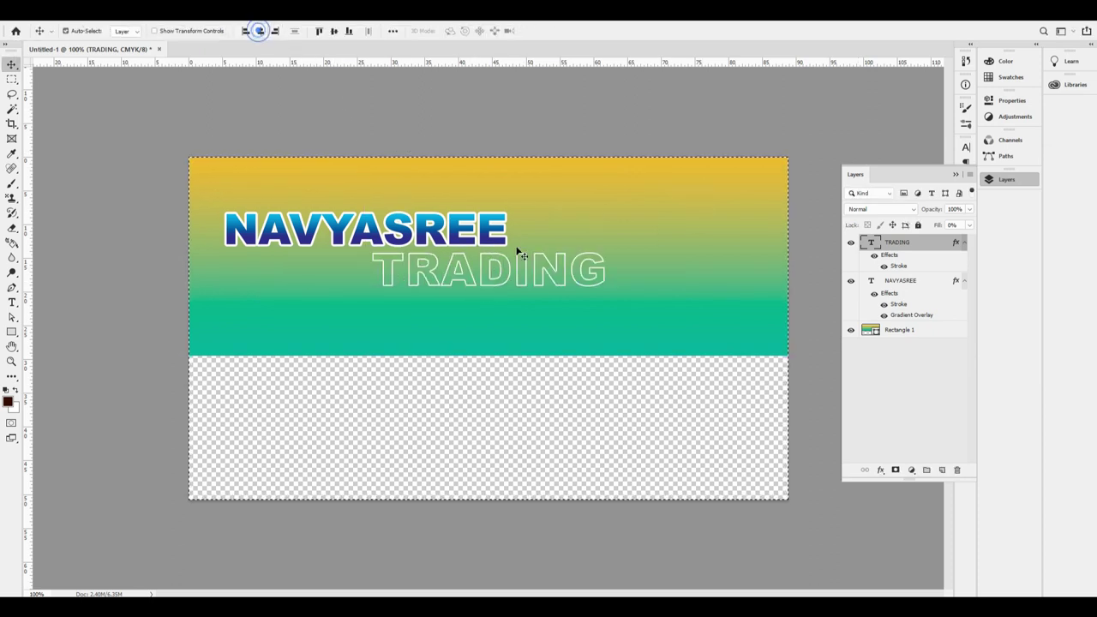
pyautogui.keyDown('ctrl'); pyautogui.click(502, 243); pyautogui.keyUp('ctrl')
pyautogui.click(260, 31)
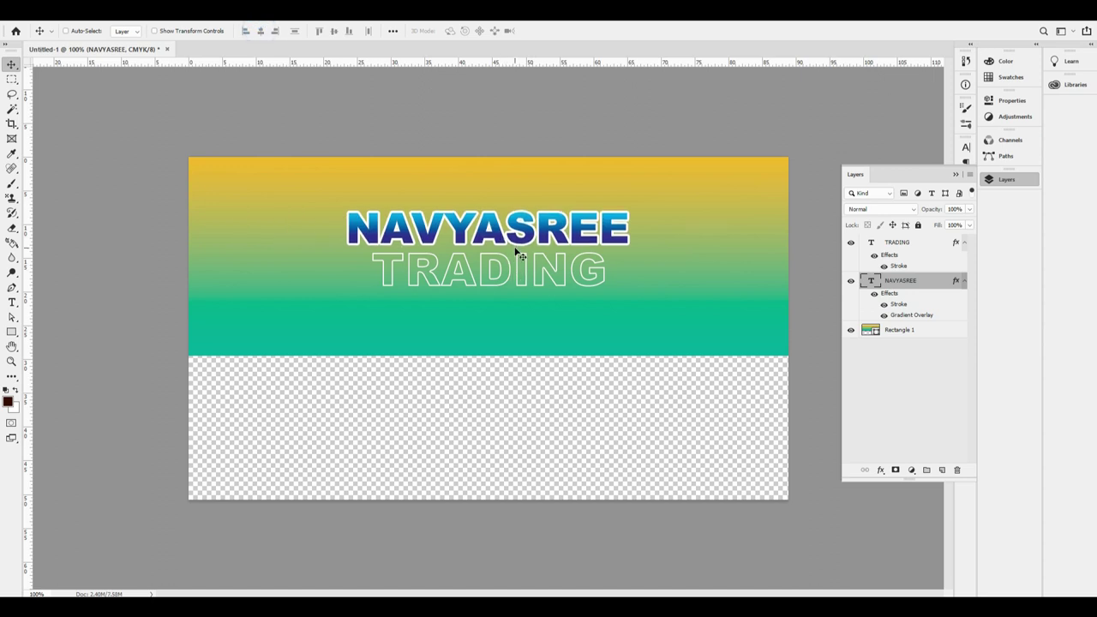
# Move both text lines left, scale them to about 90%, and nudge them upward.
pyautogui.rightClick(526, 276)
pyautogui.keyDown('shift'); pyautogui.click(553, 268); pyautogui.keyUp('shift')
pyautogui.moveTo(549, 269); pyautogui.dragTo(433, 272)
pyautogui.hotkey('ctrl', 't')
pyautogui.moveTo(519, 268); pyautogui.dragTo(487, 268)
pyautogui.press('Return')
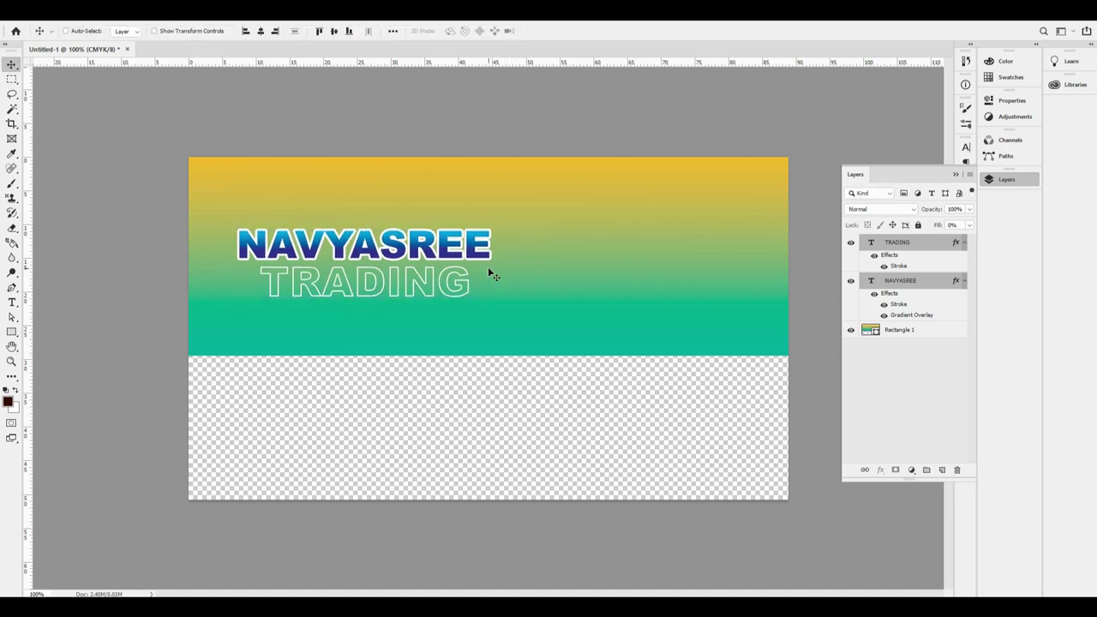
pyautogui.hotkey('shift', 'Up')
pyautogui.hotkey('shift', 'Up')
pyautogui.hotkey('shift', 'Up')
pyautogui.moveTo(430, 281); pyautogui.dragTo(472, 318)
# Add a Lorem Ipsum placeholder text line in the header and move it right and down.
pyautogui.press('t')
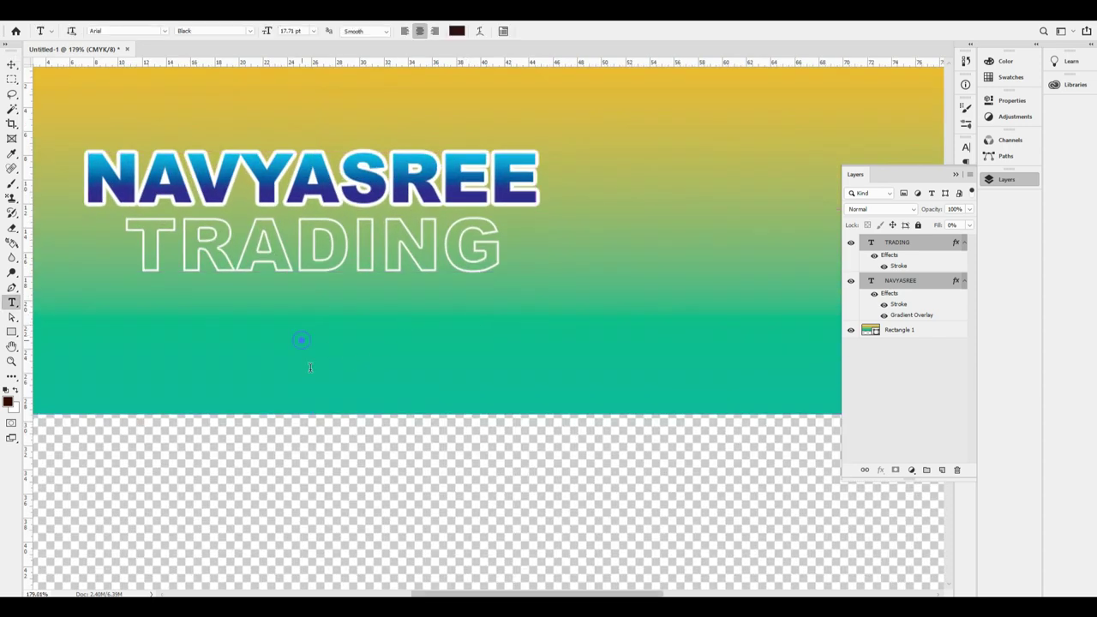
pyautogui.click(301, 338)
pyautogui.click(352, 358)
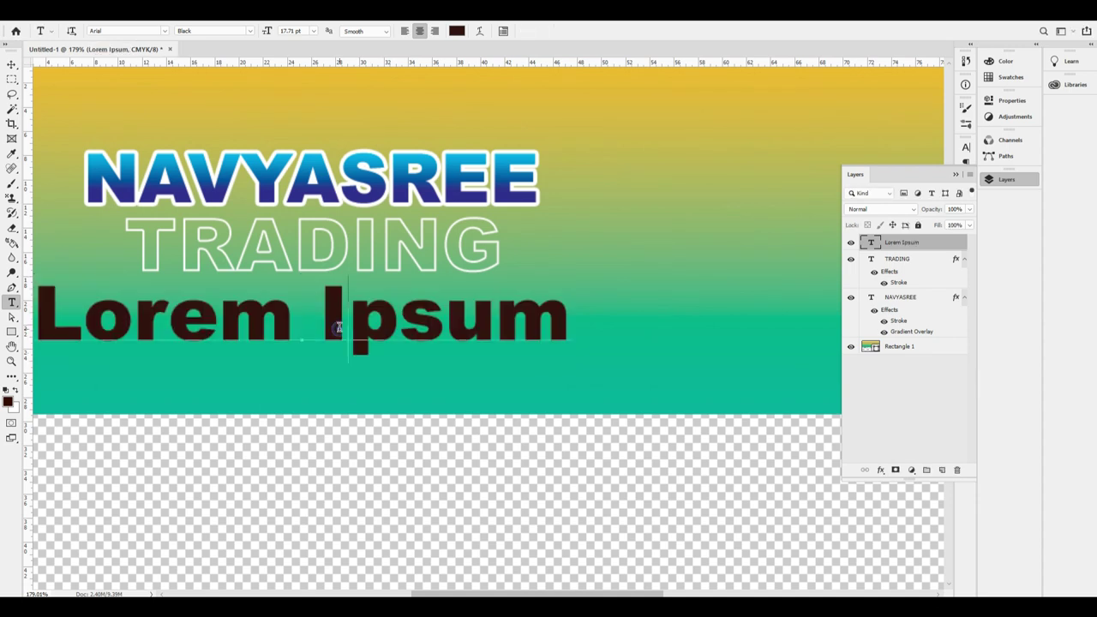
pyautogui.moveTo(326, 328); pyautogui.dragTo(463, 341)
# Apply MMa Century Regular to the Lorem Ipsum text.
pyautogui.hotkey('ctrl', 'a')
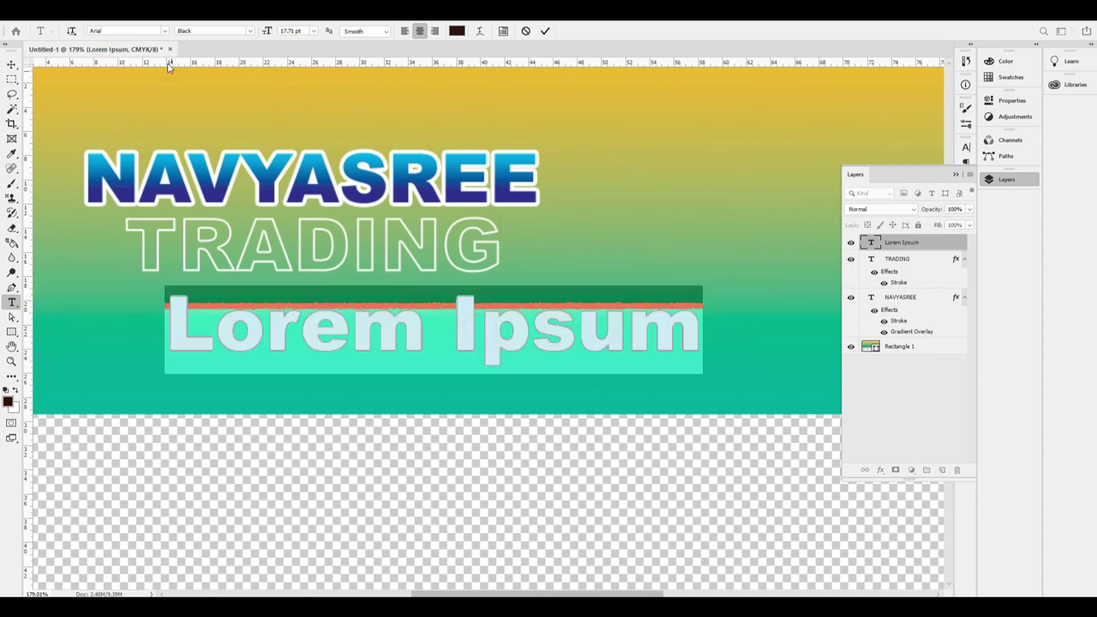
pyautogui.click(146, 31)
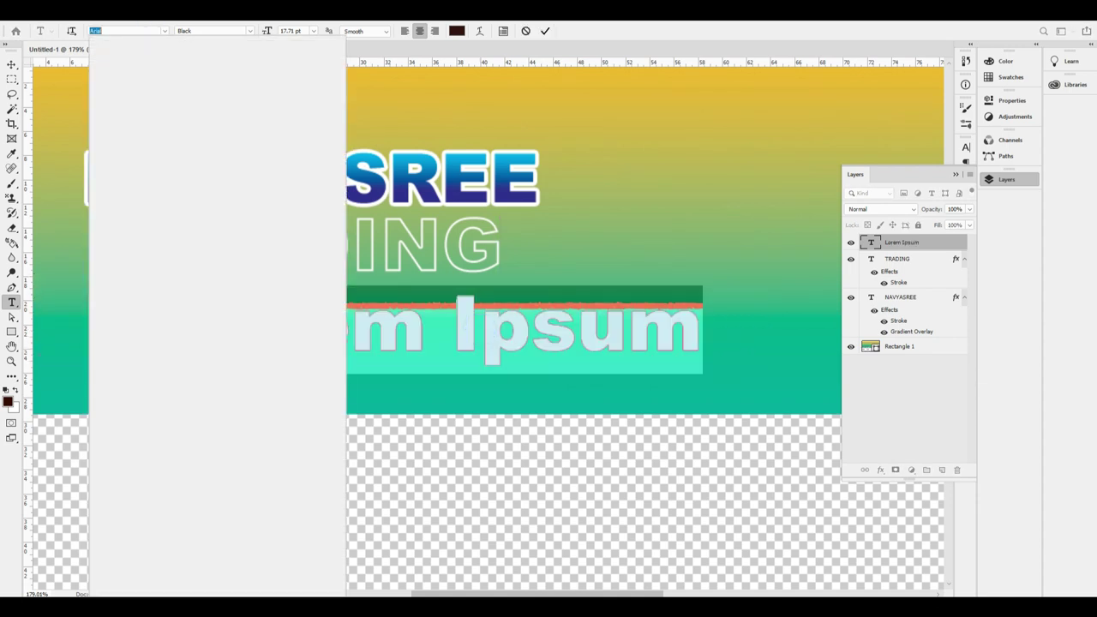
pyautogui.write('CENTRY')
pyautogui.press('BackSpace')
pyautogui.press('BackSpace')
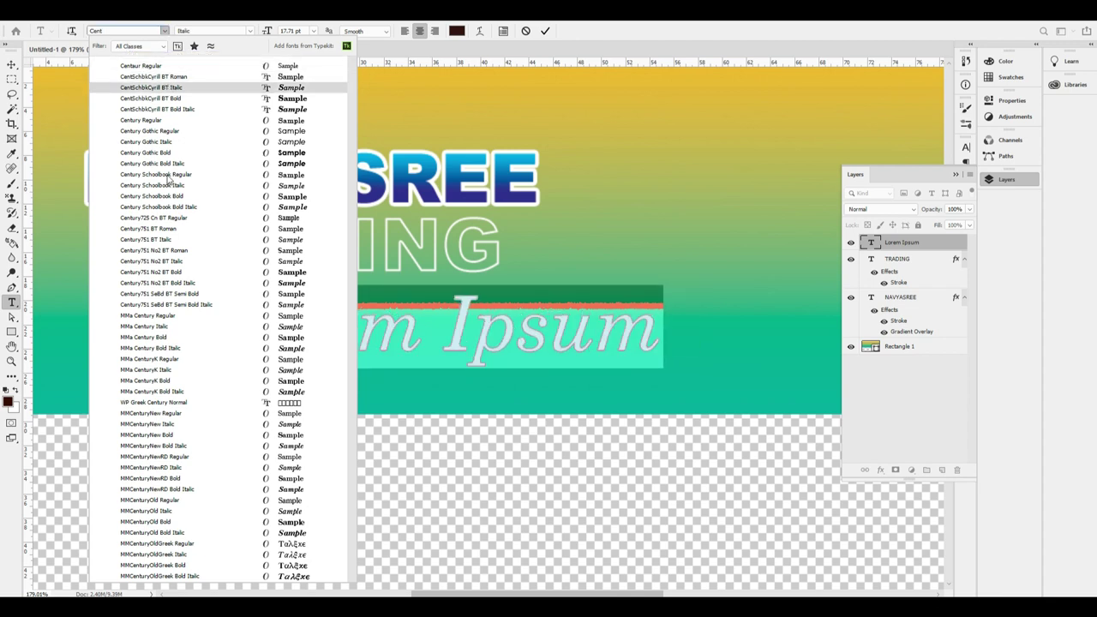
pyautogui.click(160, 317)
# Shrink the text from 17.71 pt to 10.71 pt and switch it to Century Gothic Regular.
pyautogui.click(507, 342)
pyautogui.hotkey('ctrl', 'a')
pyautogui.hotkey('ctrl', 'shift', ',')
pyautogui.hotkey('ctrl', 'shift', ',')
pyautogui.hotkey('ctrl', 'shift', ',')
pyautogui.hotkey('ctrl', 'shift', ',')
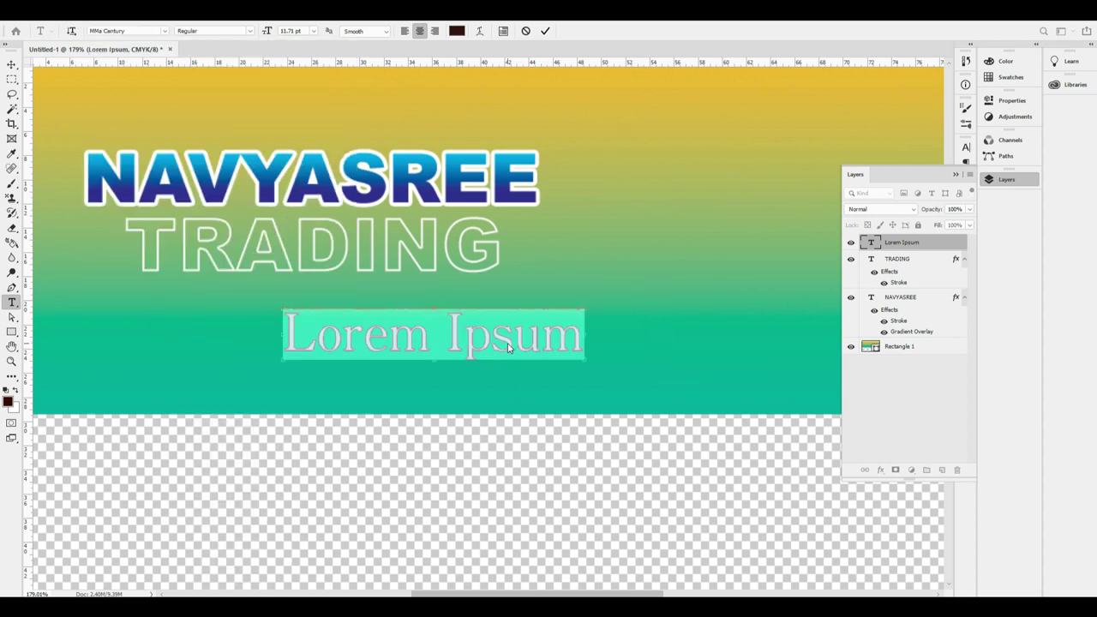
pyautogui.click(138, 31)
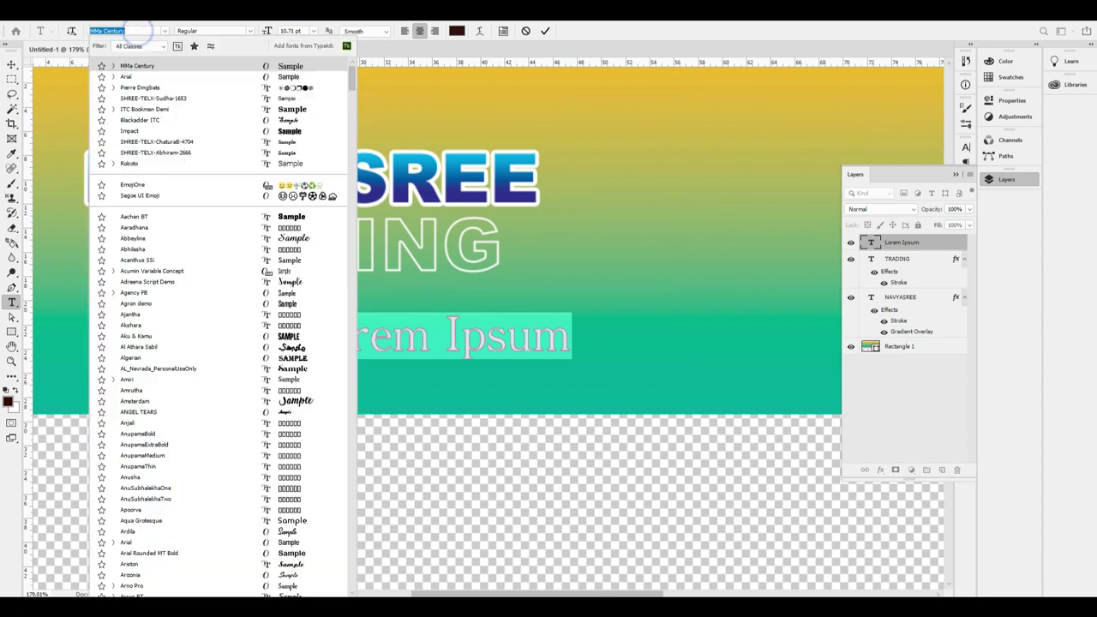
pyautogui.write('centu')
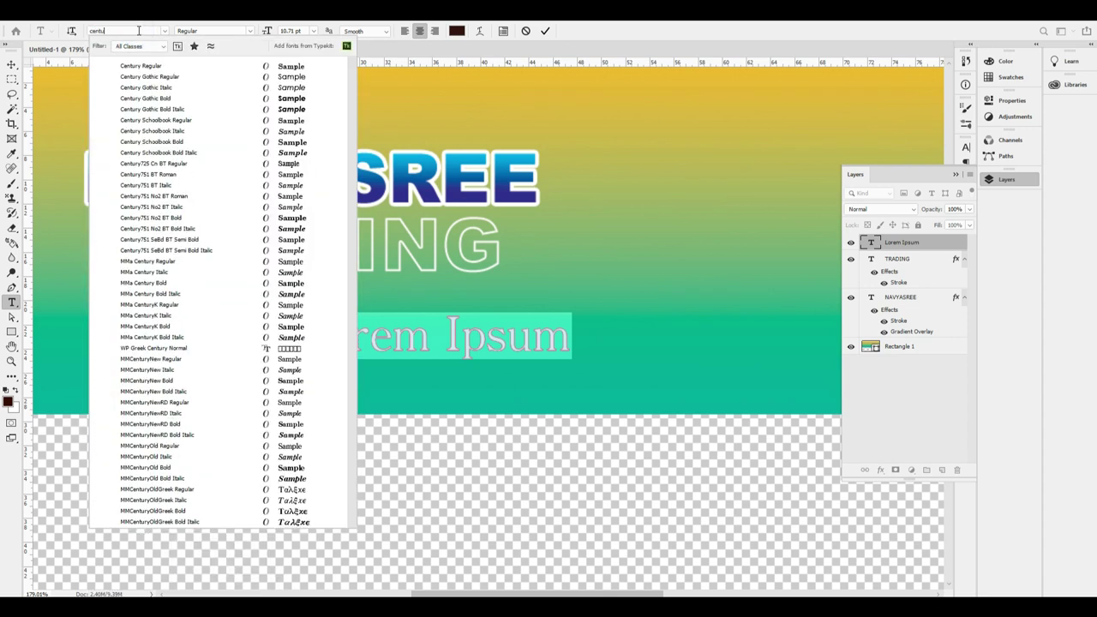
pyautogui.write('ry go')
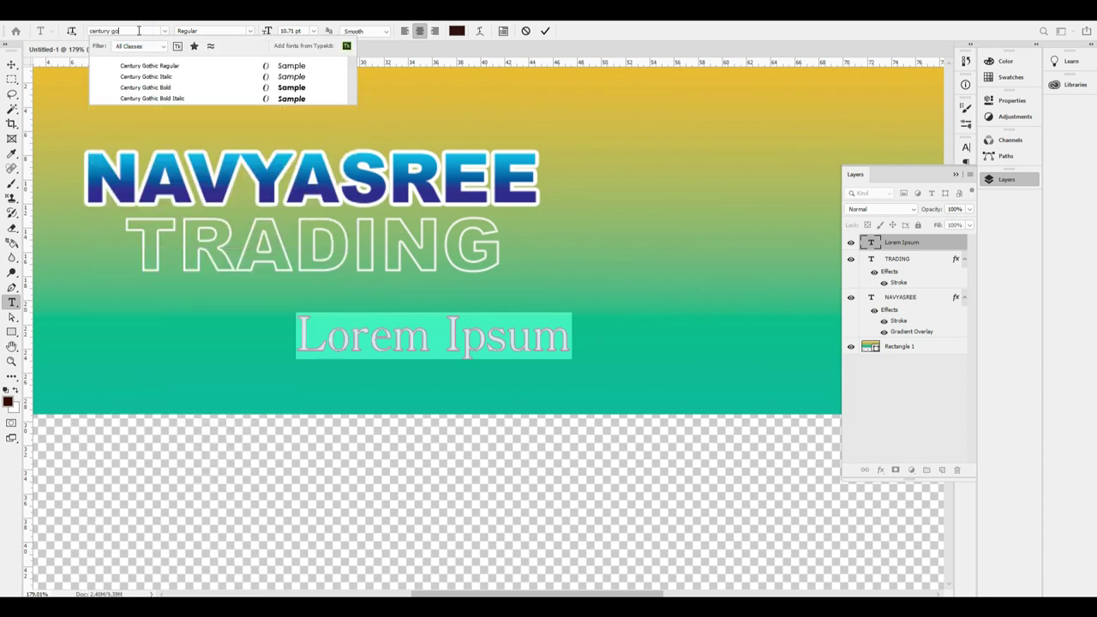
pyautogui.click(161, 69)
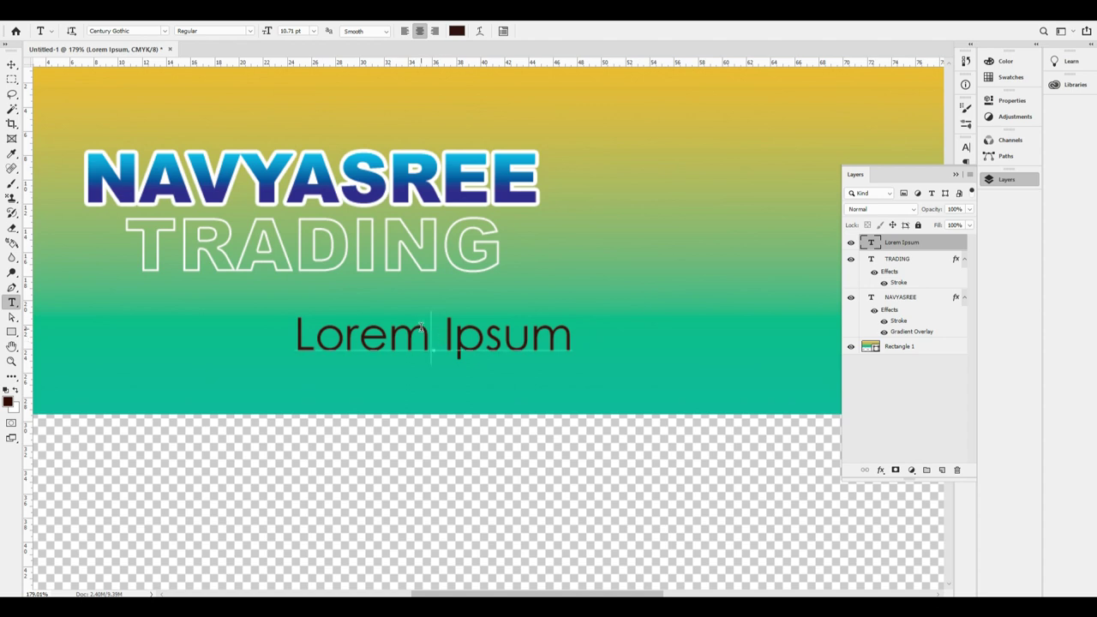
# Replace Lorem Ipsum with a two-line tagline: all types of Tiles for Flooring, Wall and Bathroom Taps.
pyautogui.tripleClick(421, 329)
pyautogui.write('We')
pyautogui.write(' supply')
pyautogui.write(' of')
pyautogui.press('BackSpace')
pyautogui.write('al')
pyautogui.press('BackSpace')
pyautogui.press('BackSpace')
pyautogui.press('BackSpace')
pyautogui.write('all types')
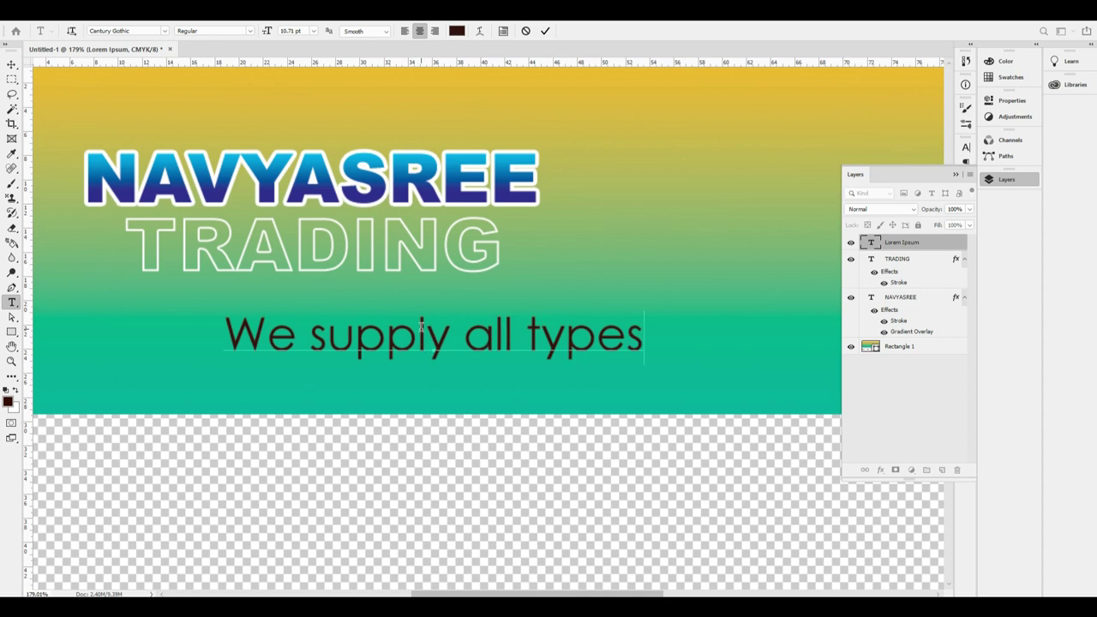
pyautogui.write(' of Tiles for')
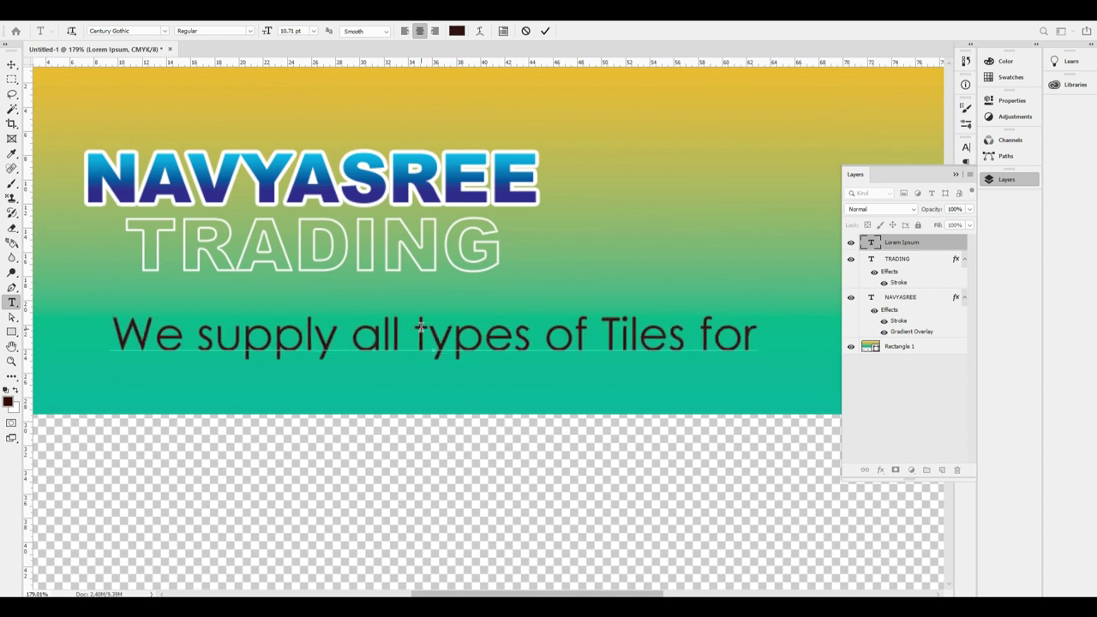
pyautogui.press('Return')
pyautogui.write('Floo')
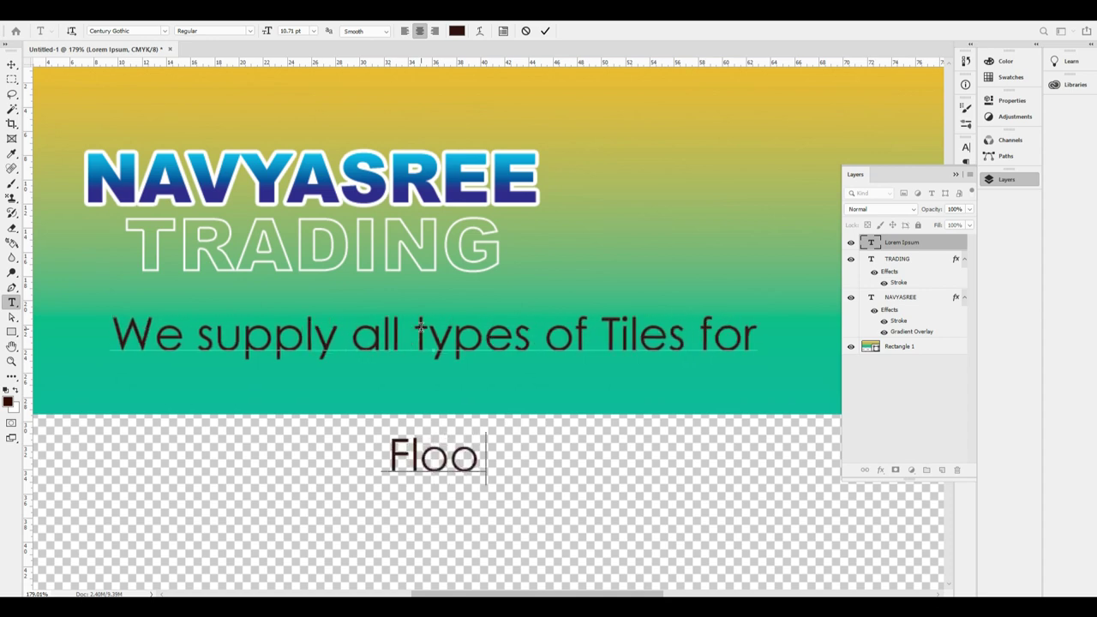
pyautogui.write('ring, Wall A nd')
pyautogui.press('BackSpace')
pyautogui.press('BackSpace')
pyautogui.press('BackSpace')
pyautogui.write('and Bat')
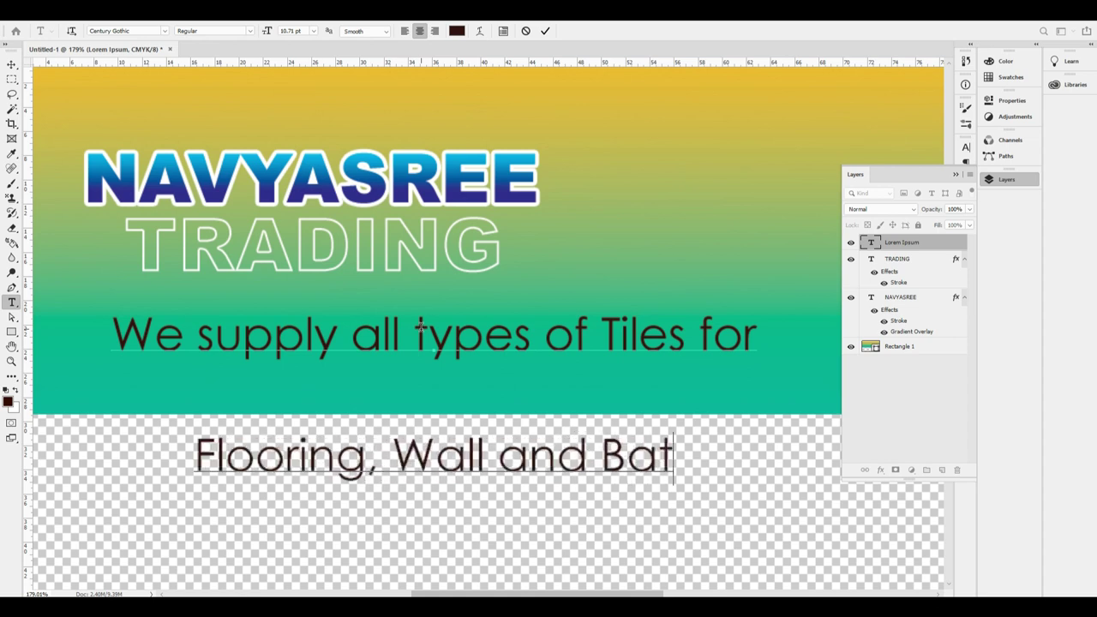
pyautogui.write('hrom Taps')
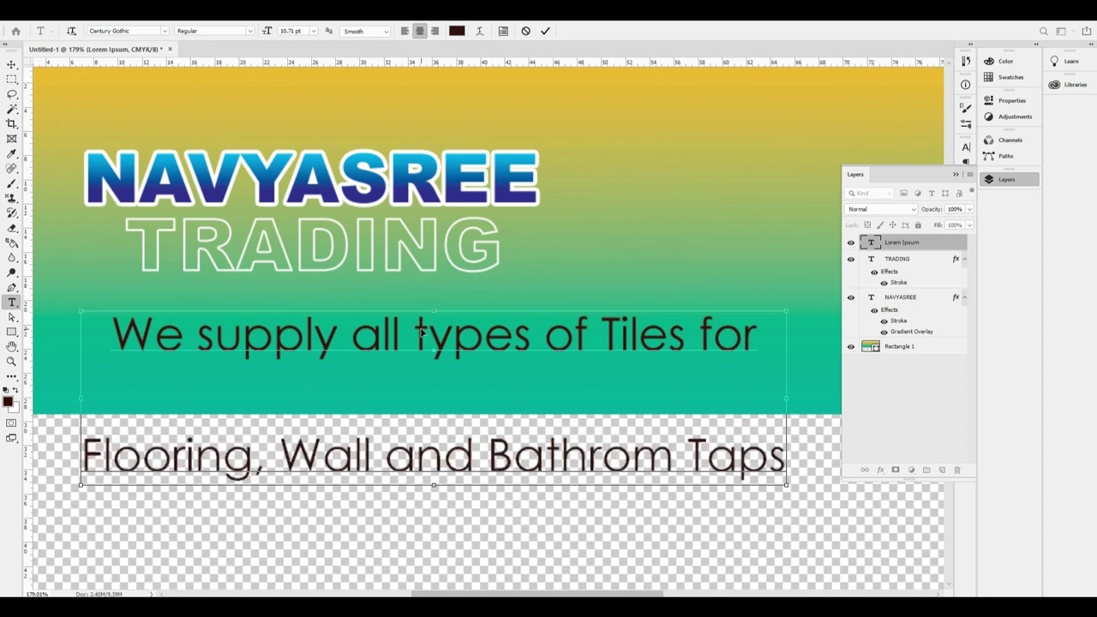
# Tighten the tagline's leading, set its size to 8.71 pt, and commit.
pyautogui.hotkey('ctrl', 'a')
pyautogui.hotkey('alt', 'Up')
pyautogui.hotkey('alt', 'Up')
pyautogui.hotkey('alt', 'Up')
pyautogui.hotkey('alt', 'Up')
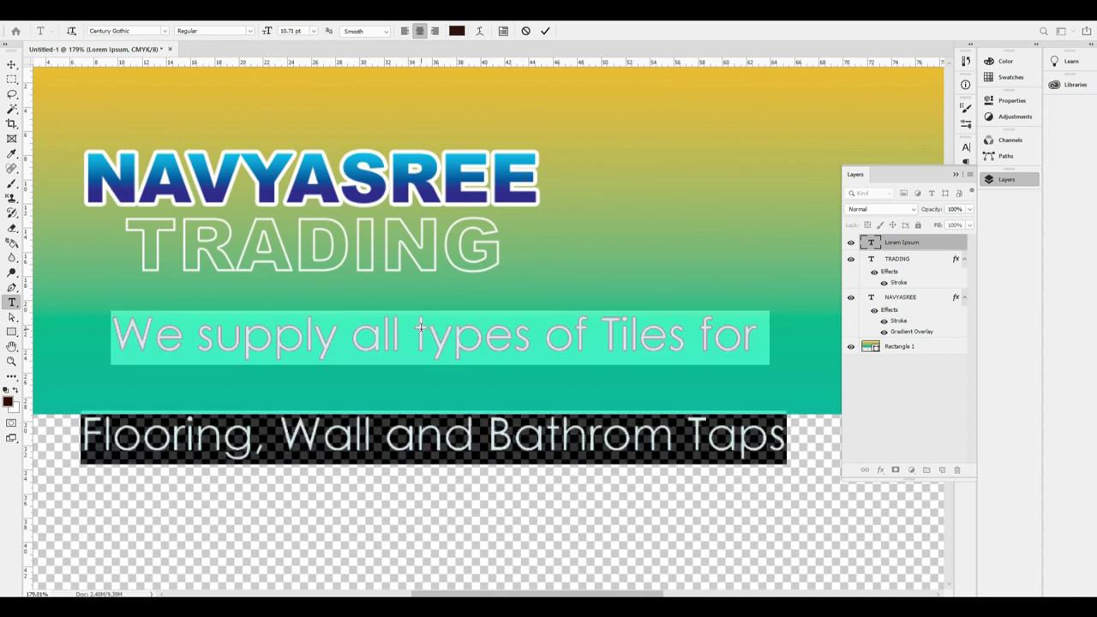
pyautogui.hotkey('alt', 'Up')
pyautogui.hotkey('alt', 'Up')
pyautogui.hotkey('alt', 'Up')
pyautogui.hotkey('alt', 'Up')
pyautogui.hotkey('ctrl', 'shift', ',')
pyautogui.hotkey('ctrl', 'shift', '.')
pyautogui.hotkey('ctrl', 'shift', '.')
pyautogui.hotkey('ctrl', 'shift', ',')
pyautogui.hotkey('ctrl', 'shift', ',')
pyautogui.hotkey('ctrl', 'shift', ',')
pyautogui.hotkey('ctrl', 'shift', ',')
pyautogui.hotkey('ctrl', 'shift', '.')
pyautogui.hotkey('alt', 'Up')
pyautogui.hotkey('alt', 'Up')
pyautogui.hotkey('ctrl', 'Return')
# Move the tagline under TRADING, make it white, and scale it down to fit.
pyautogui.moveTo(410, 336); pyautogui.dragTo(286, 279)
pyautogui.hotkey('ctrl', 'BackSpace')
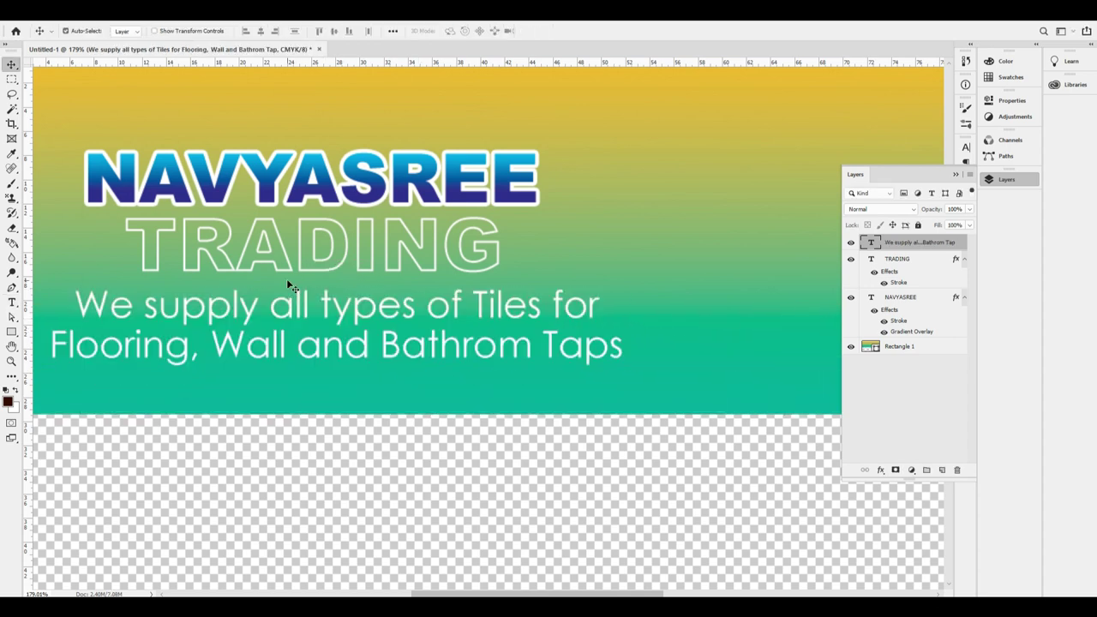
pyautogui.hotkey('ctrl', 't')
pyautogui.hotkey('ctrl', '1')
pyautogui.moveTo(540, 306); pyautogui.dragTo(489, 313)
pyautogui.press('Return')
pyautogui.hotkey('ctrl', 't')
pyautogui.press('Return')
pyautogui.press('t')
# Commit the tagline text and nudge it up two pixels.
pyautogui.click(439, 297)
pyautogui.hotkey('ctrl', 'a')
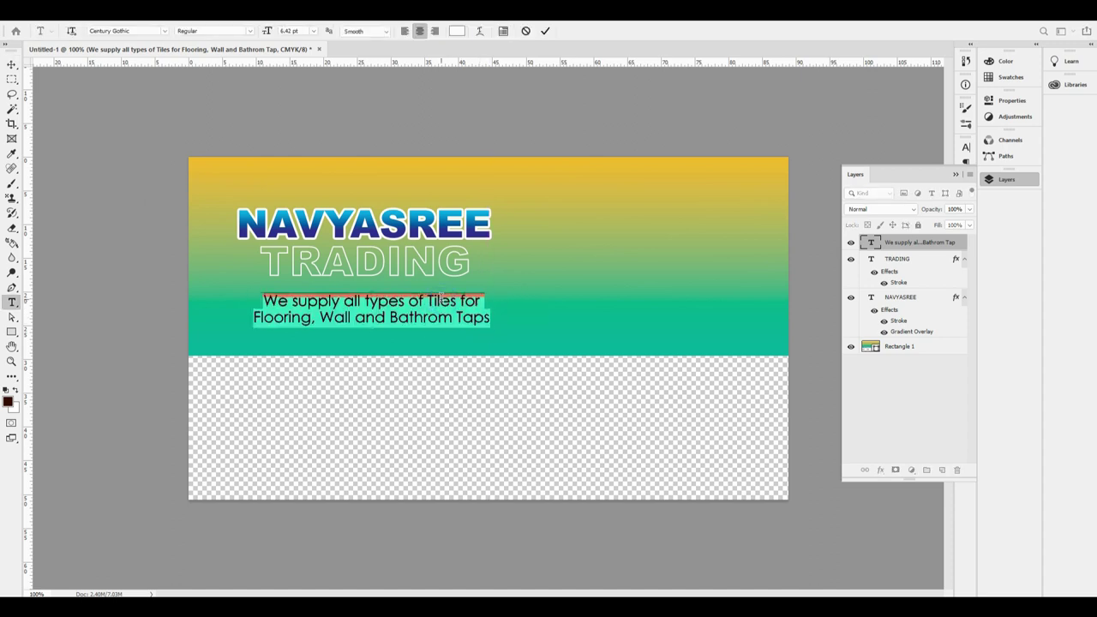
pyautogui.hotkey('ctrl', 'Return')
pyautogui.press('v')
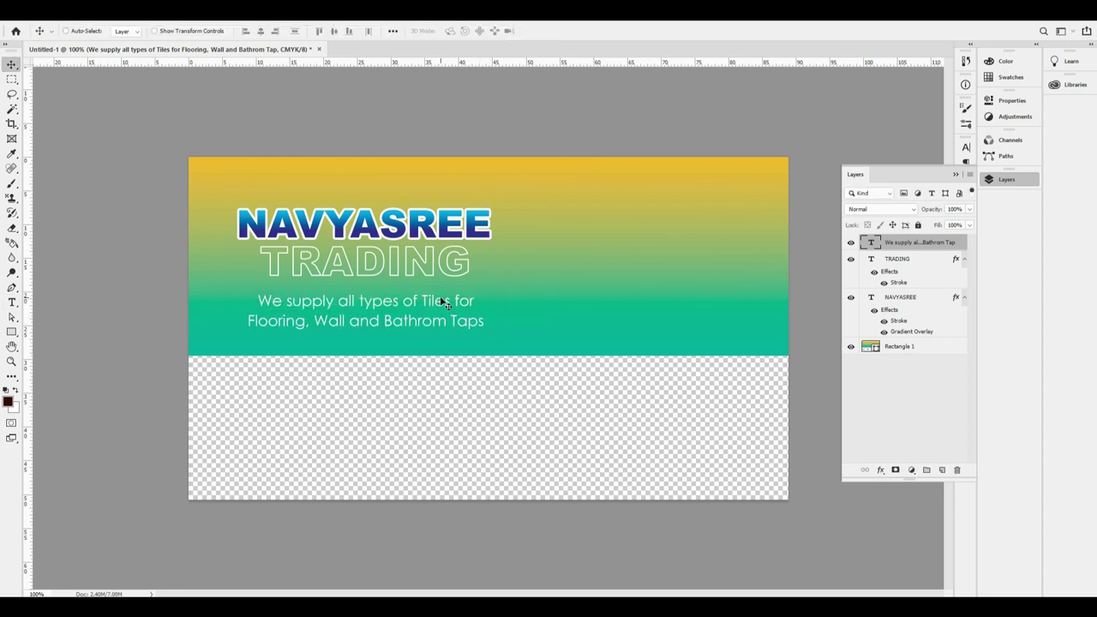
pyautogui.press('Up')
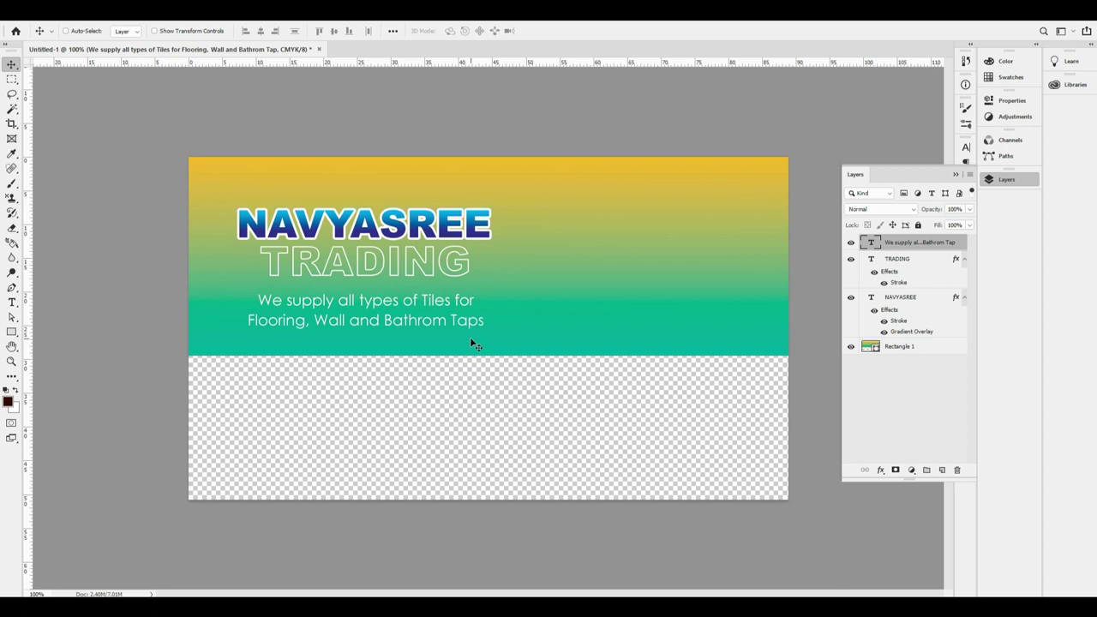
pyautogui.press('Up')
pyautogui.press('Up')
# Draw a thin white rectangle bar beneath TRADING.
pyautogui.click(12, 332)
pyautogui.moveTo(228, 288); pyautogui.dragTo(506, 290)
pyautogui.hotkey('ctrl', 'BackSpace')
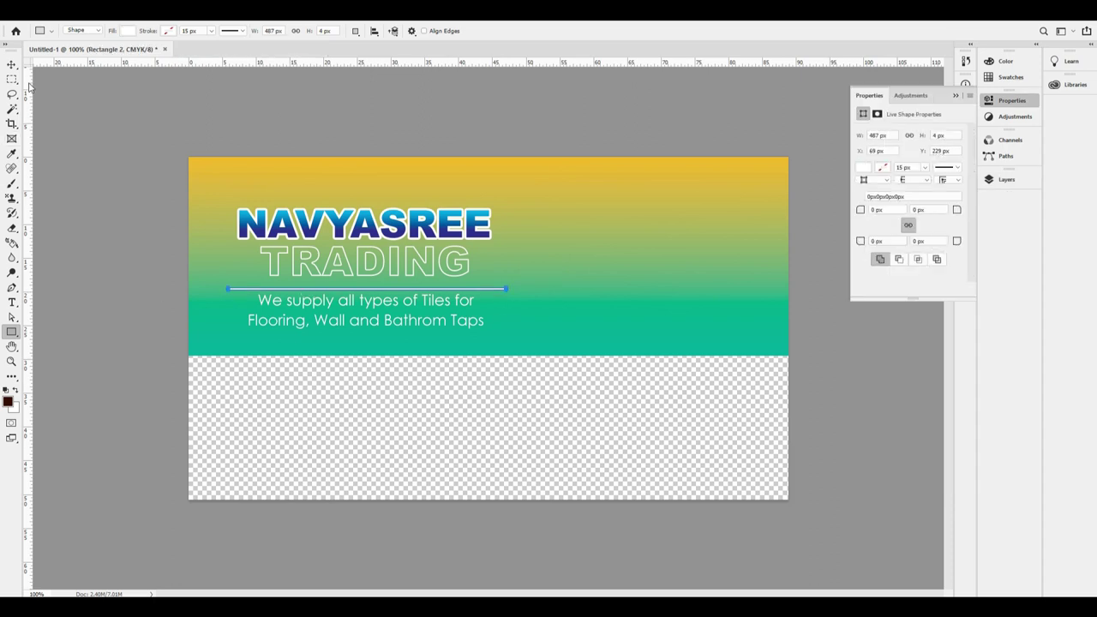
pyautogui.click(13, 65)
pyautogui.press('Up')
pyautogui.press('Up')
pyautogui.press('Up')
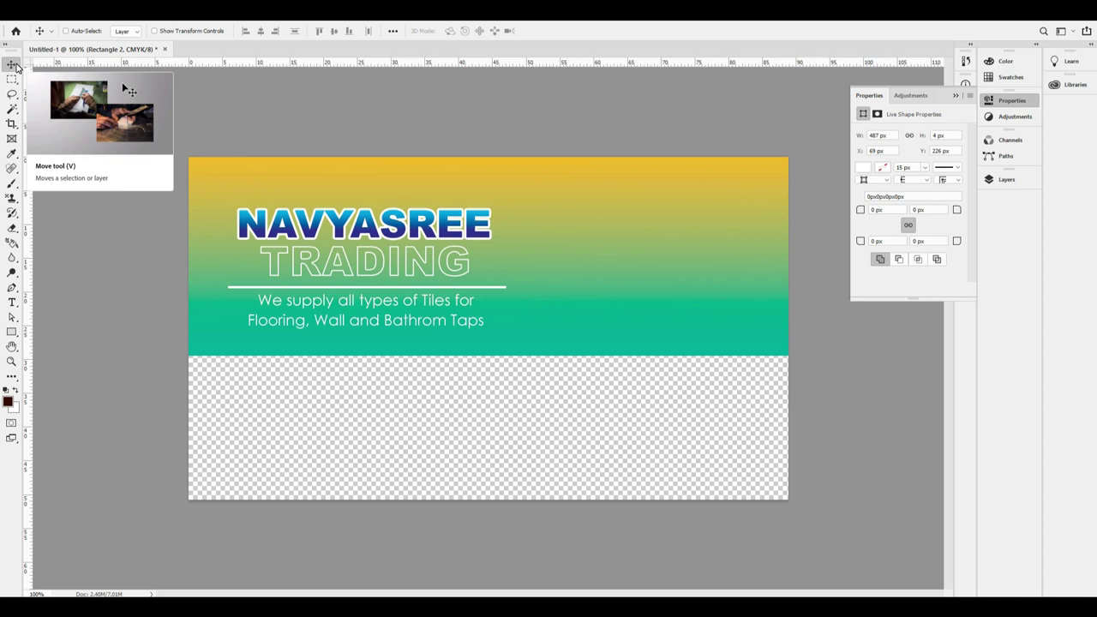
# Add a layer mask to the white bar and brush out both ends to fade them.
pyautogui.press('F7')
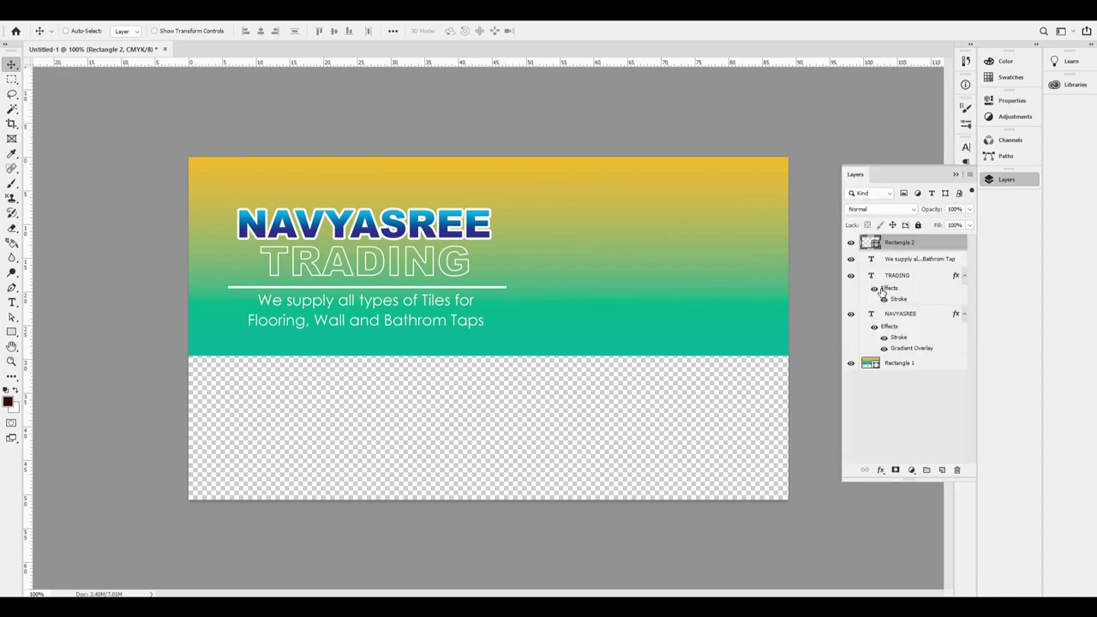
pyautogui.click(897, 472)
pyautogui.press('b')
pyautogui.press('[')
pyautogui.press('[')
pyautogui.press('[')
pyautogui.press('[')
pyautogui.press('[')
pyautogui.press('[')
pyautogui.press('[')
pyautogui.moveTo(484, 296)
pyautogui.mouseDown()
pyautogui.moveTo(553, 292)
pyautogui.moveTo(519, 291)
pyautogui.mouseUp()
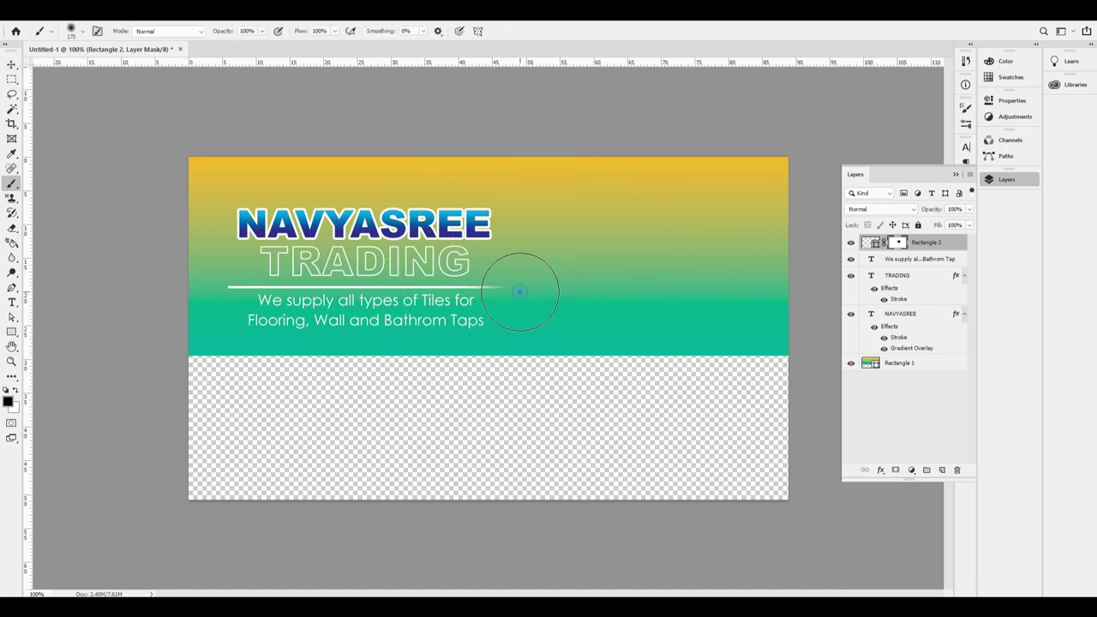
pyautogui.moveTo(204, 288); pyautogui.dragTo(209, 283)
pyautogui.press('v')
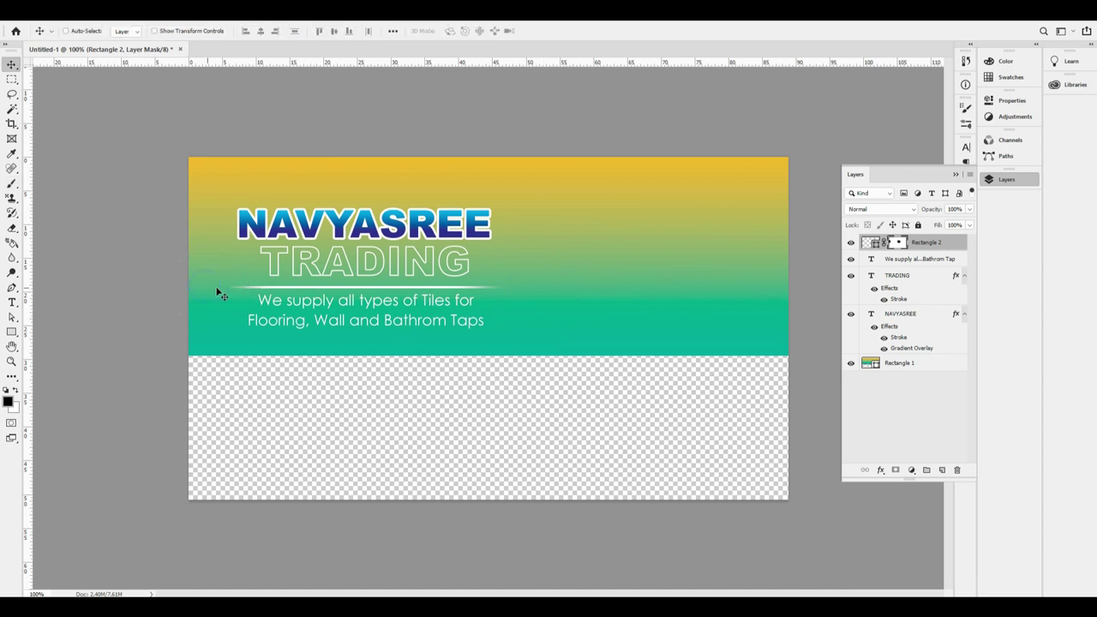
# Thin the white line with two transforms, the second to 75% height.
pyautogui.hotkey('ctrl', 't')
pyautogui.scroll(6, 360, 291)
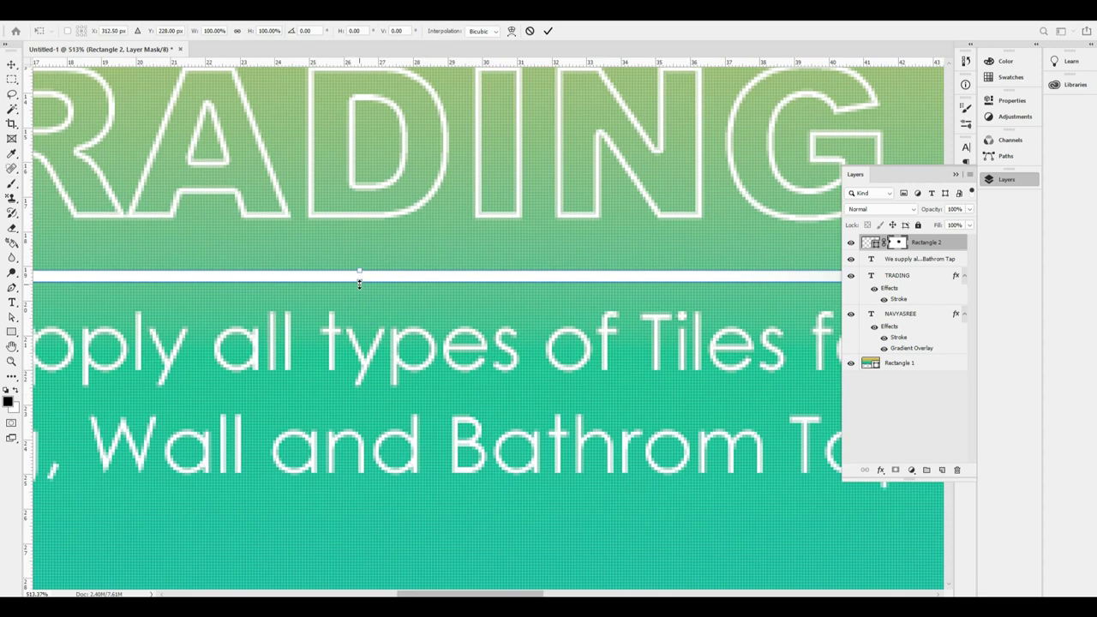
pyautogui.moveTo(359, 284); pyautogui.dragTo(360, 272)
pyautogui.press('Return')
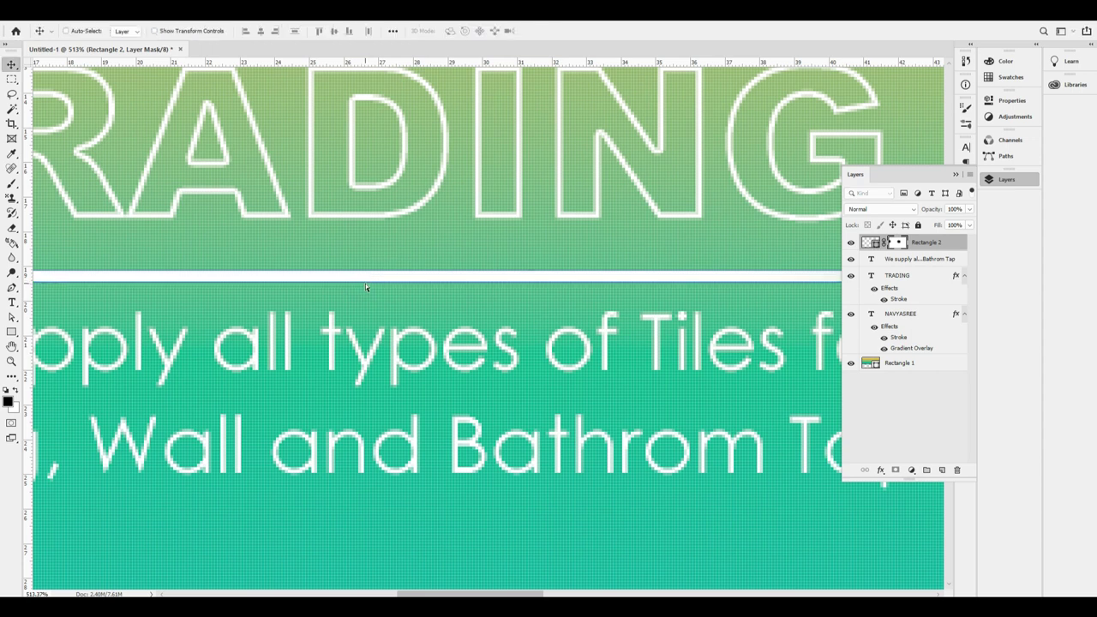
pyautogui.hotkey('ctrl', '0')
pyautogui.scroll(5, 392, 286)
pyautogui.scroll(2, 360, 298)
pyautogui.hotkey('ctrl', 't')
pyautogui.moveTo(366, 269); pyautogui.dragTo(369, 266)
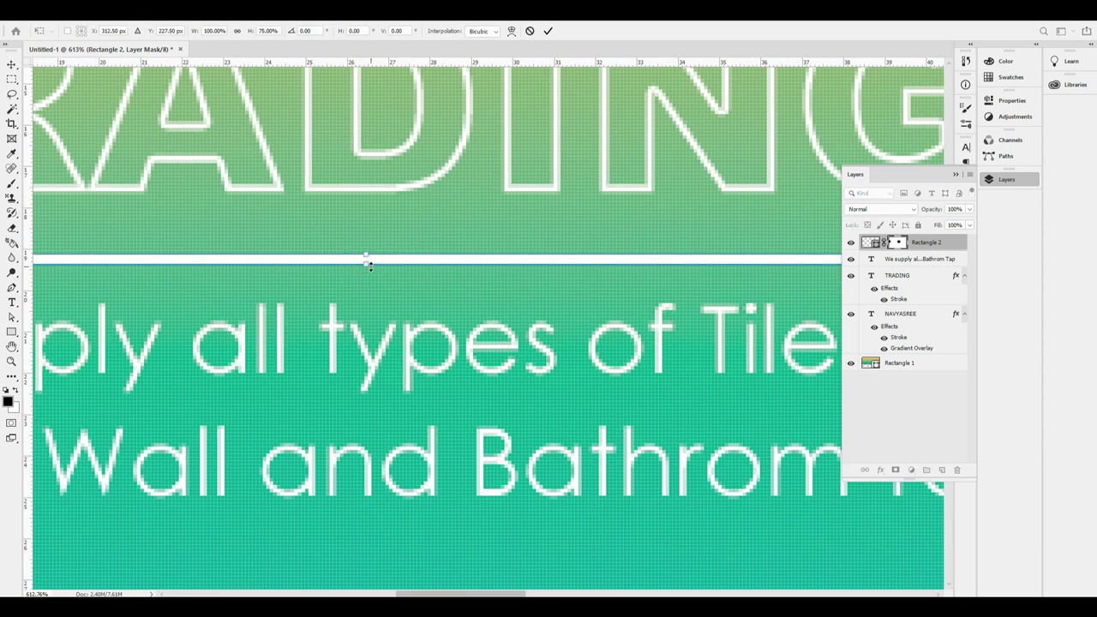
pyautogui.press('Return')
pyautogui.hotkey('ctrl', '0')
# Set the line's opacity to 52% and duplicate it below the tagline.
pyautogui.moveTo(382, 342); pyautogui.dragTo(383, 344)
pyautogui.hotkey('ctrl', 'z')
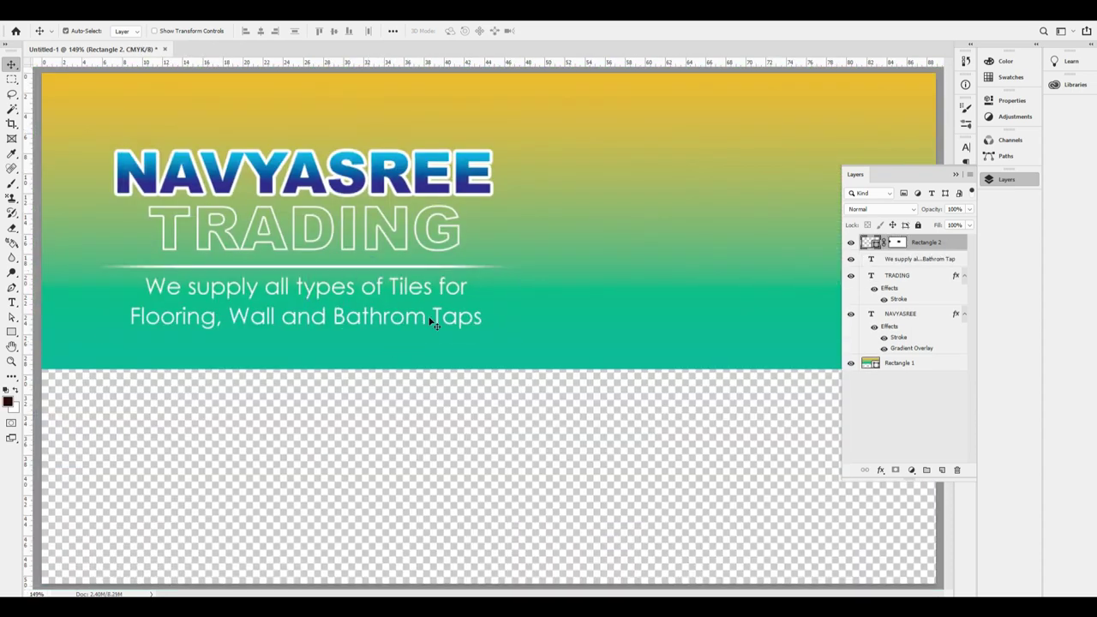
pyautogui.press('5')
pyautogui.press('2')
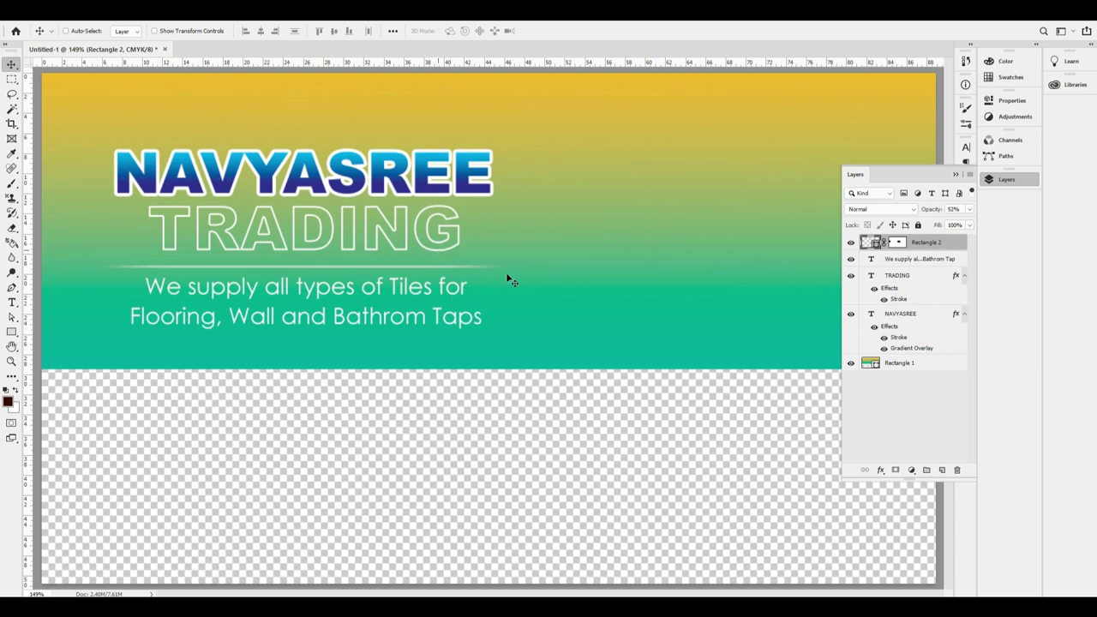
pyautogui.moveTo(435, 267); pyautogui.dragTo(438, 334)
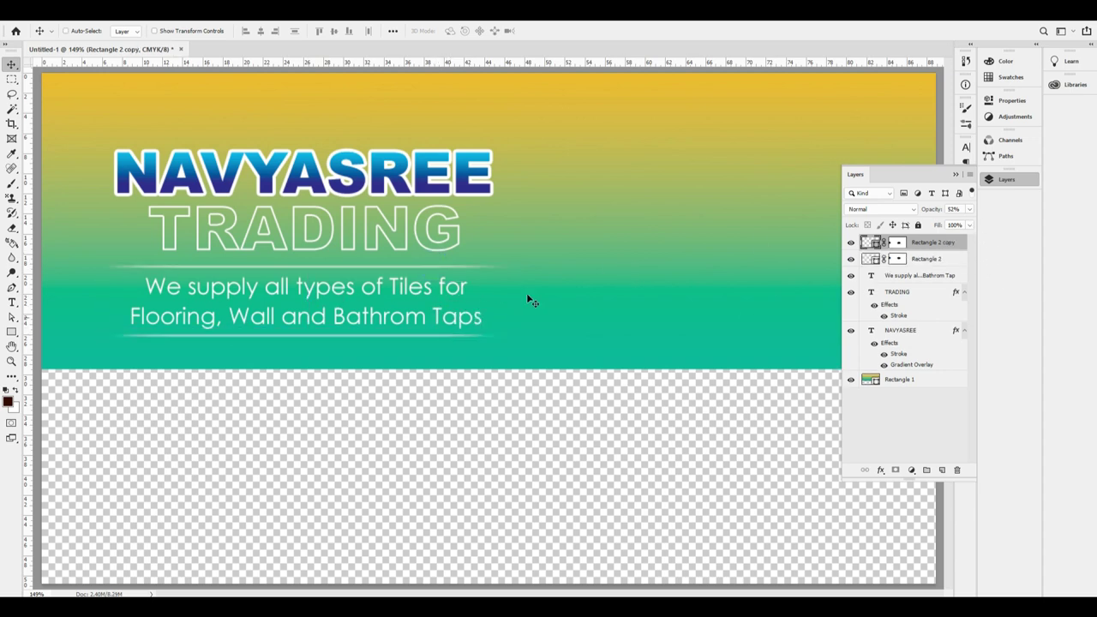
# Duplicate the tagline text layer into the header's top-right area.
pyautogui.click(526, 293)
pyautogui.keyDown('alt'); pyautogui.click(563, 262); pyautogui.keyUp('alt')
pyautogui.keyDown('ctrl'); pyautogui.click(523, 203); pyautogui.keyUp('ctrl')
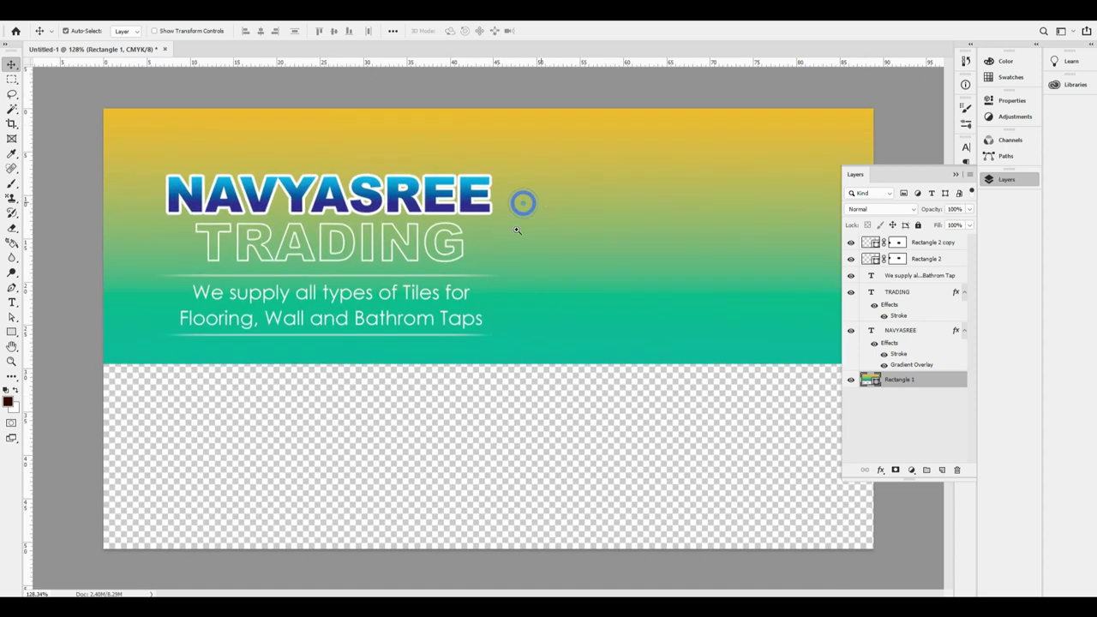
pyautogui.keyDown('ctrl'); pyautogui.click(424, 292); pyautogui.keyUp('ctrl')
pyautogui.moveTo(383, 310); pyautogui.dragTo(722, 139)
# Left-align the copied text and type 'Flooring' and 'GVT. PGVT. Singe& Double Charge Tiles', moving it left.
pyautogui.doubleClick(711, 194)
pyautogui.hotkey('ctrl', 'shift', 'l')
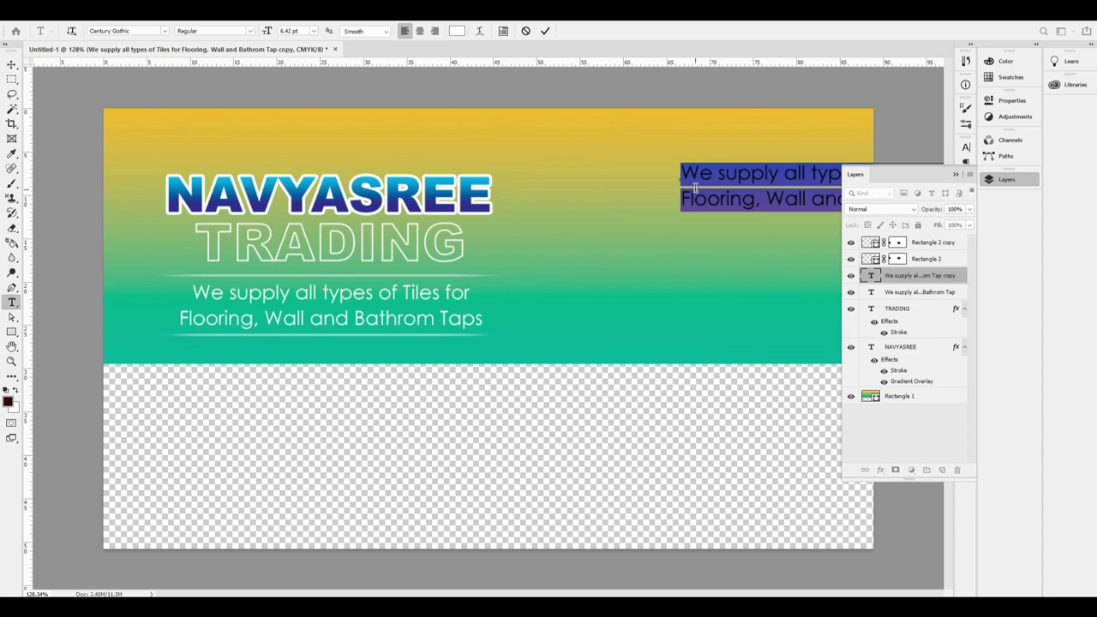
pyautogui.write('Flooring')
pyautogui.press('Return')
pyautogui.write('G')
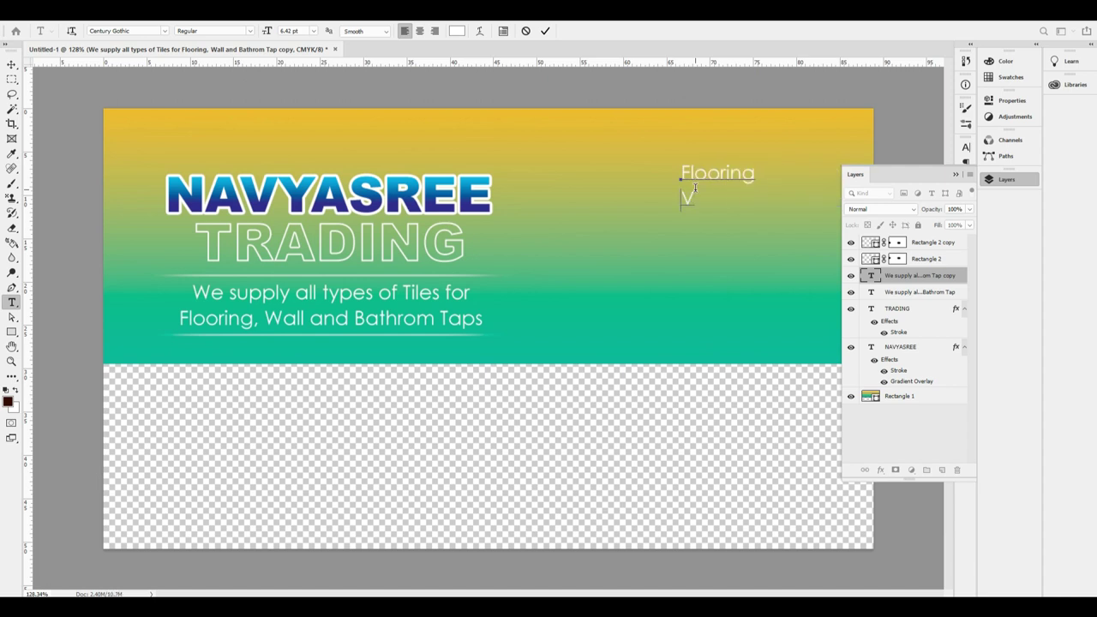
pyautogui.write('VT. PGVT. Sing')
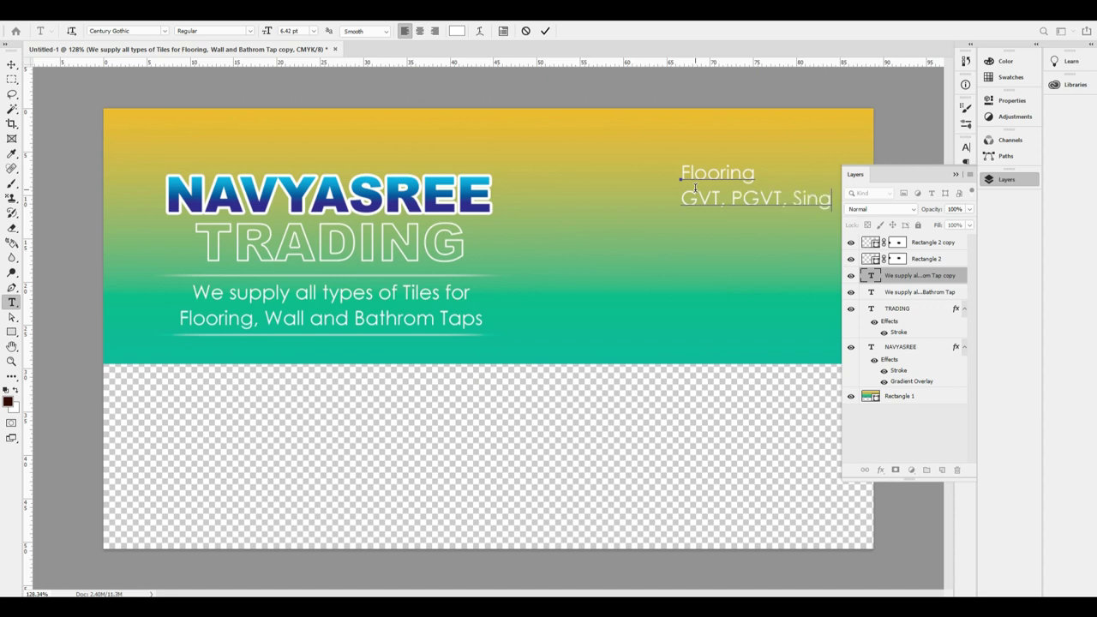
pyautogui.write('e&')
pyautogui.moveTo(695, 188); pyautogui.dragTo(618, 182)
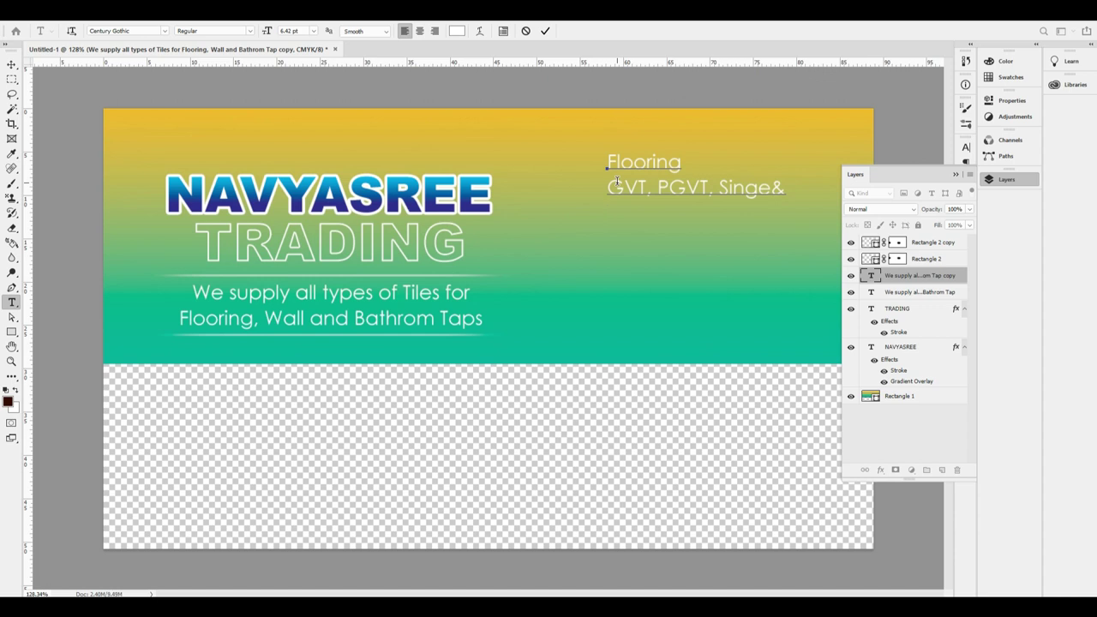
pyautogui.write('Double Charge Tiles')
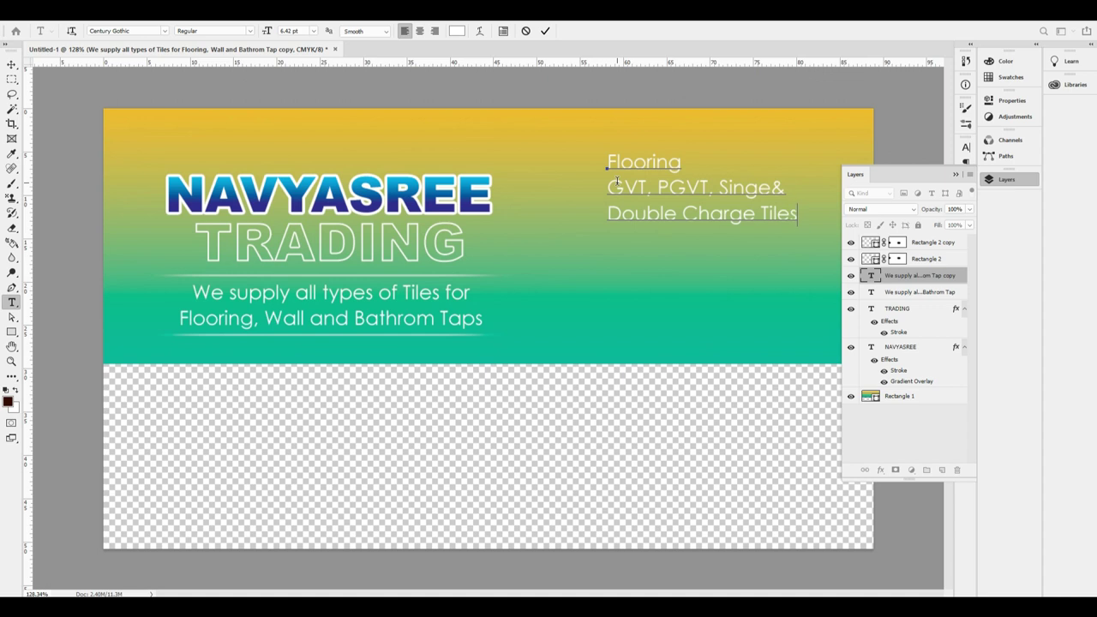
# Reduce the product list text size to 5.69 pt.
pyautogui.hotkey('ctrl', 'a')
pyautogui.hotkey('shift', 'Up')
pyautogui.hotkey('shift', 'Up')
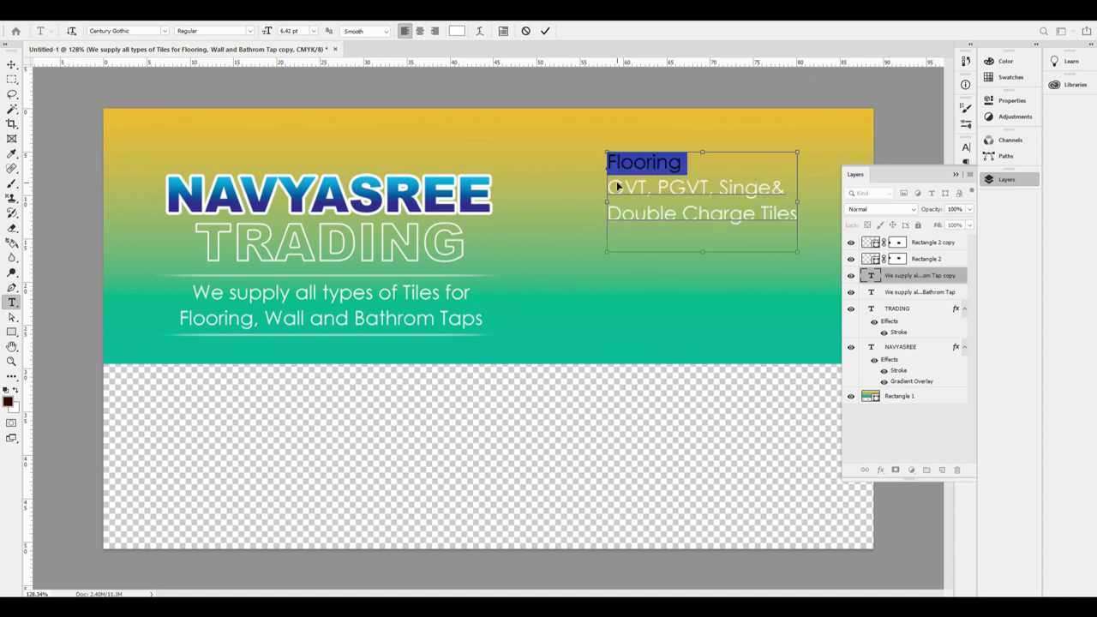
pyautogui.hotkey('ctrl', 'a')
pyautogui.hotkey('ctrl', 'shift', ',')
pyautogui.hotkey('ctrl', 'shift', ',')
pyautogui.hotkey('ctrl', 'shift', ',')
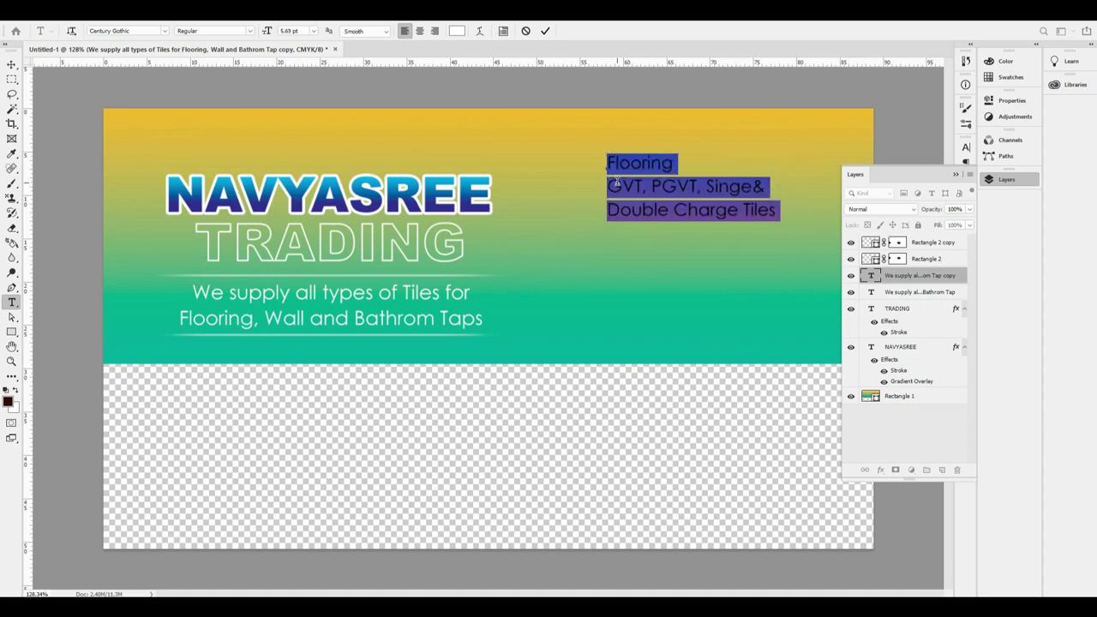
pyautogui.click(617, 182)
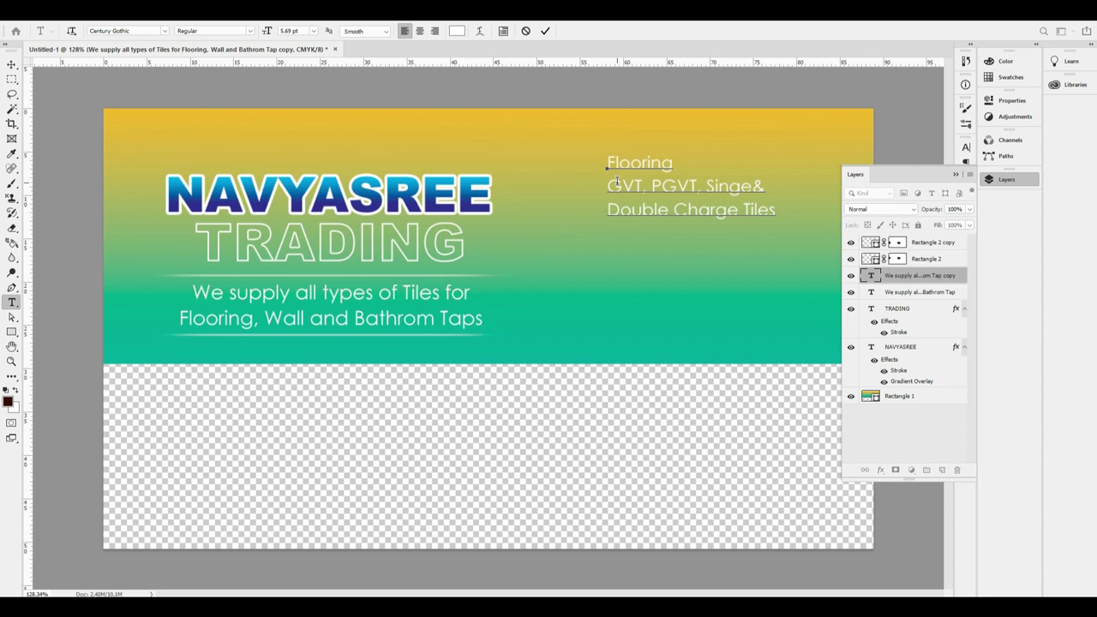
# Add lines Bathroom & Kitchen, Concept Tiles &, through Partking Tiles and Bathroom Taps, then commit.
pyautogui.write('Bat')
pyautogui.press('BackSpace')
pyautogui.press('BackSpace')
pyautogui.press('BackSpace')
pyautogui.write('Bathroom & Kitchen')
pyautogui.press('Return')
pyautogui.write('Co')
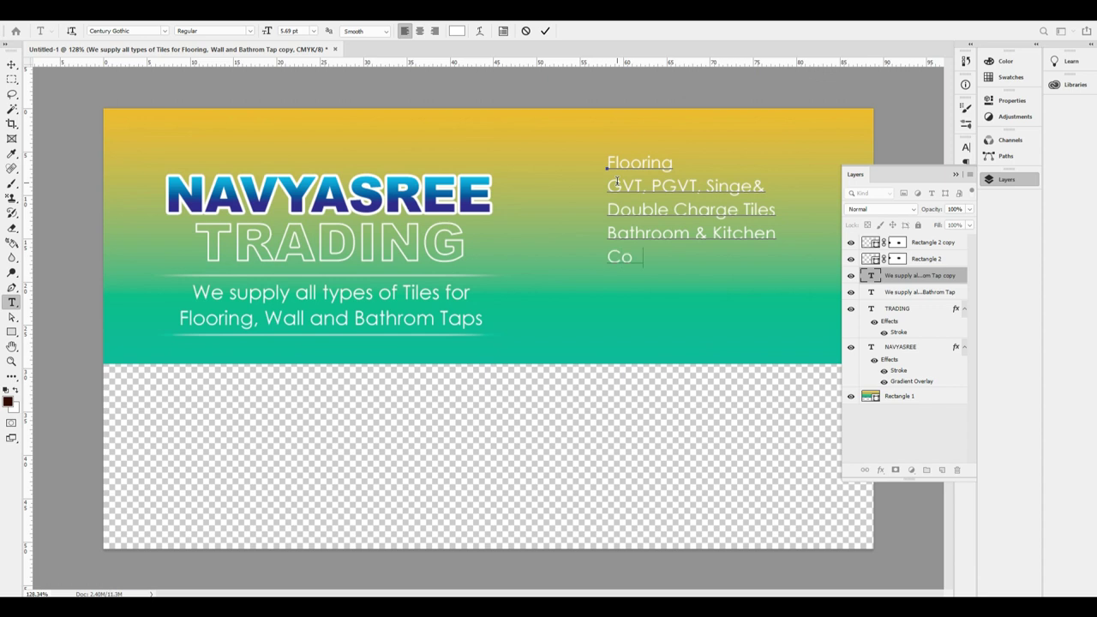
pyautogui.write('ncept Tiles')
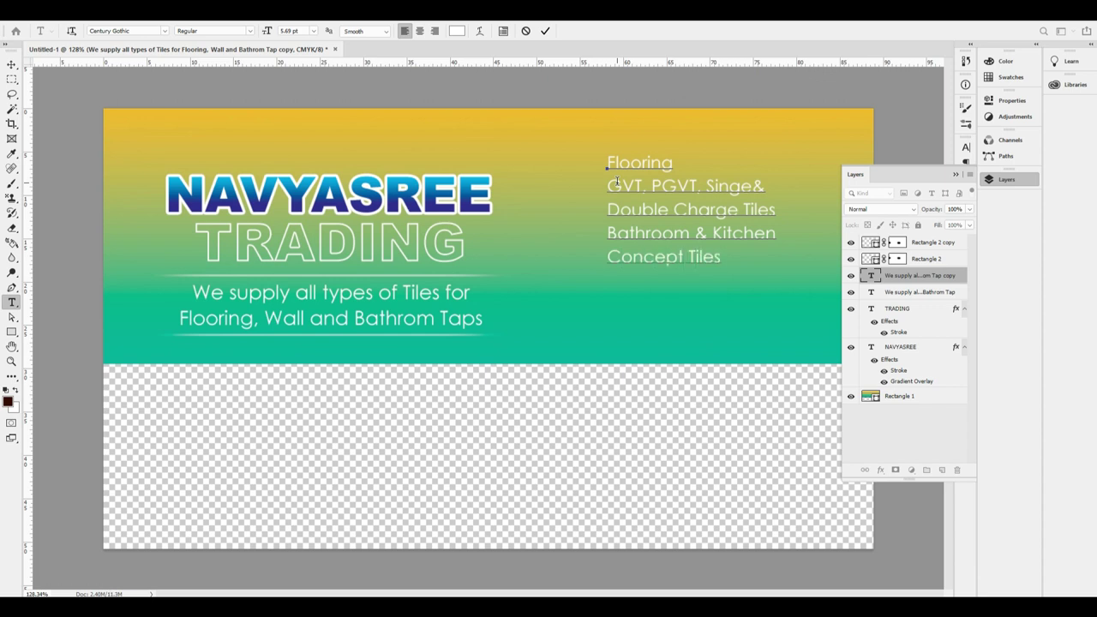
pyautogui.write(' &')
pyautogui.press('Return')
pyautogui.write('At')
pyautogui.write('ti skid tile')
pyautogui.write('Partking Tiles')
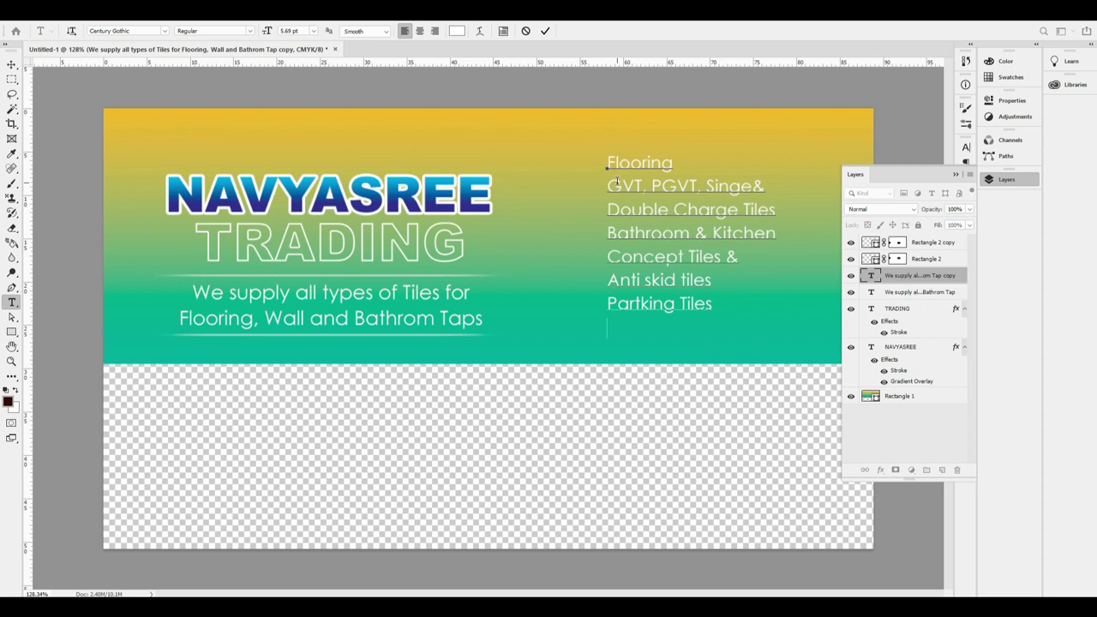
pyautogui.write('Bathroom ')
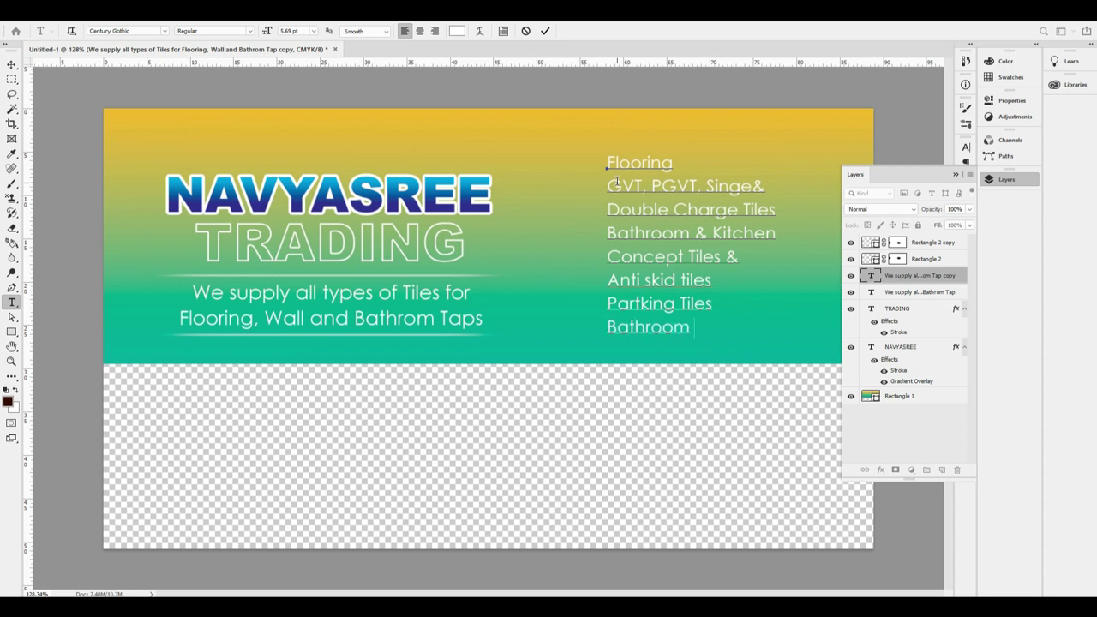
pyautogui.write('Taps')
pyautogui.hotkey('ctrl', 'a')
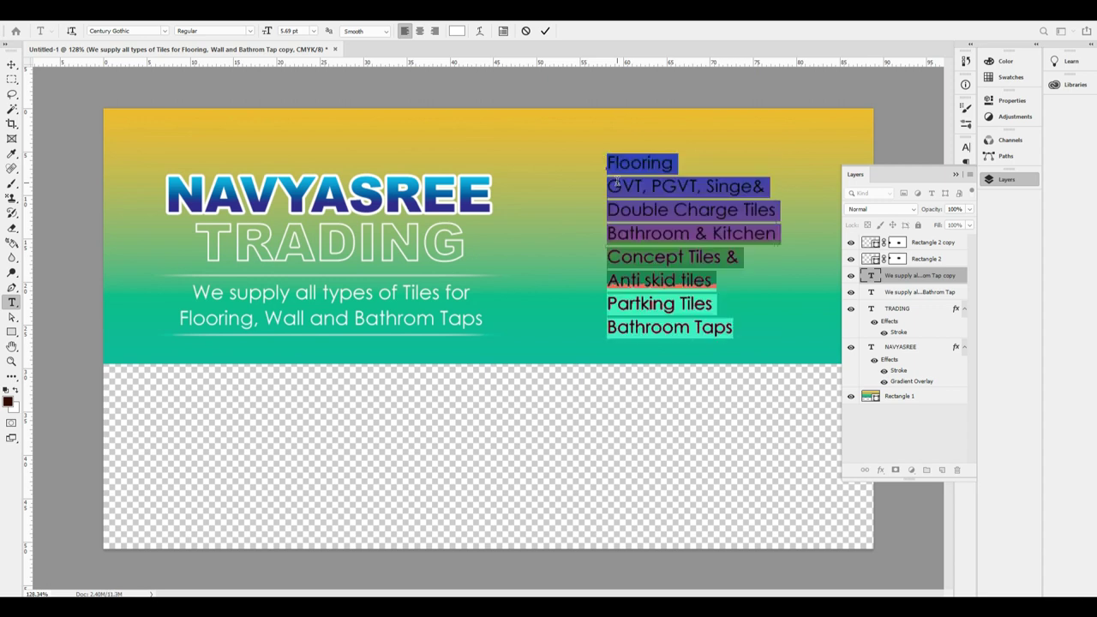
pyautogui.hotkey('ctrl', 'Return')
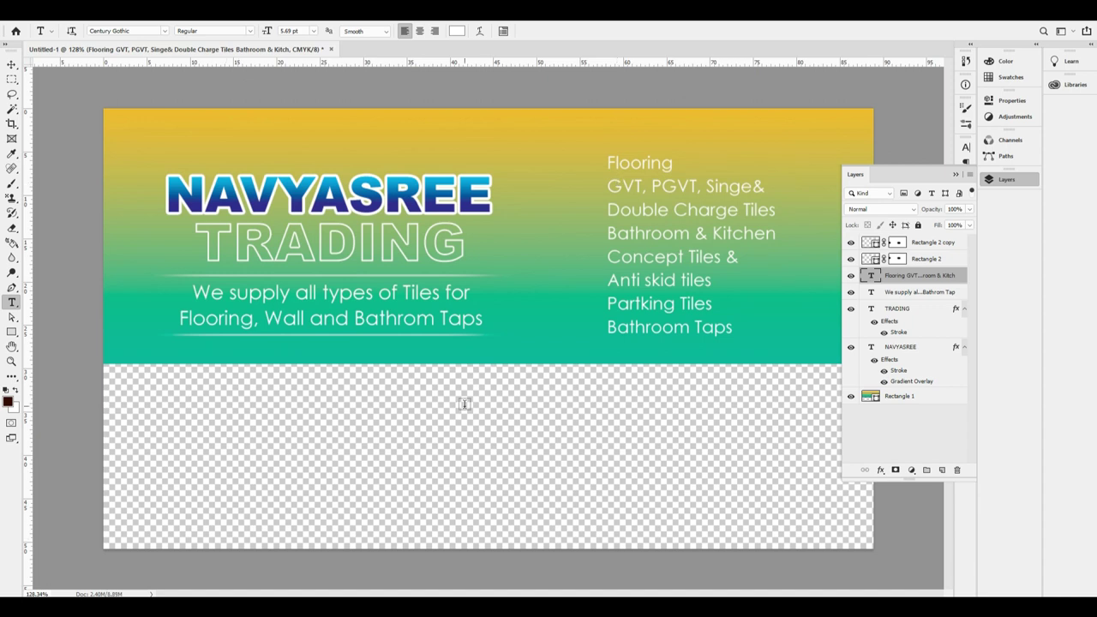
# Make the Flooring and Bathroom & Kitchen lines bold.
pyautogui.click(628, 164)
pyautogui.doubleClick(627, 164)
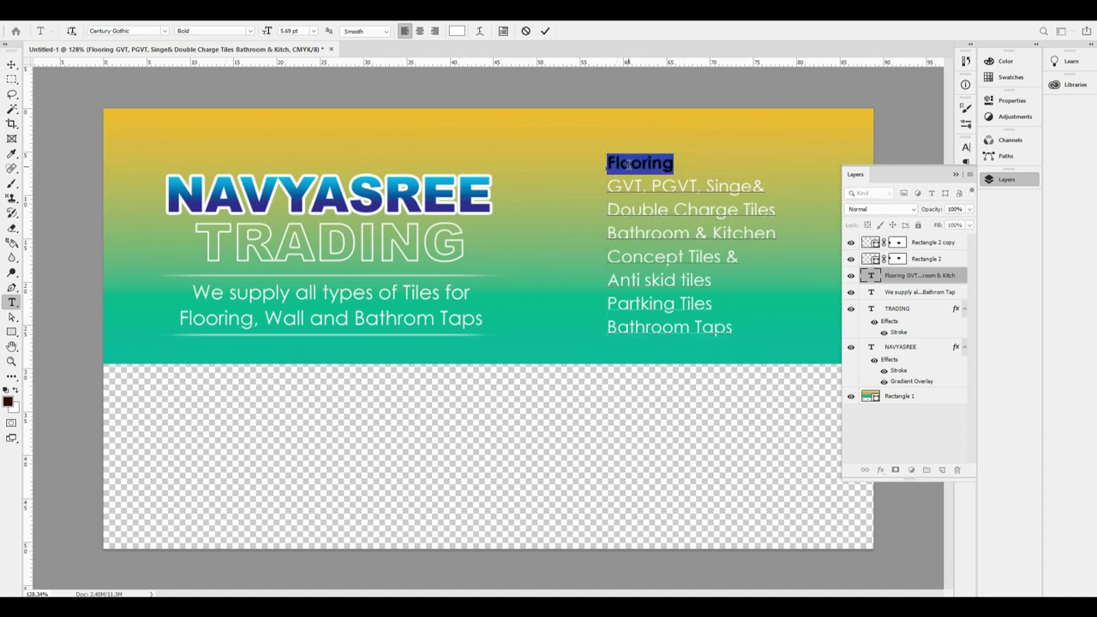
pyautogui.hotkey('ctrl', 'shift', 'b')
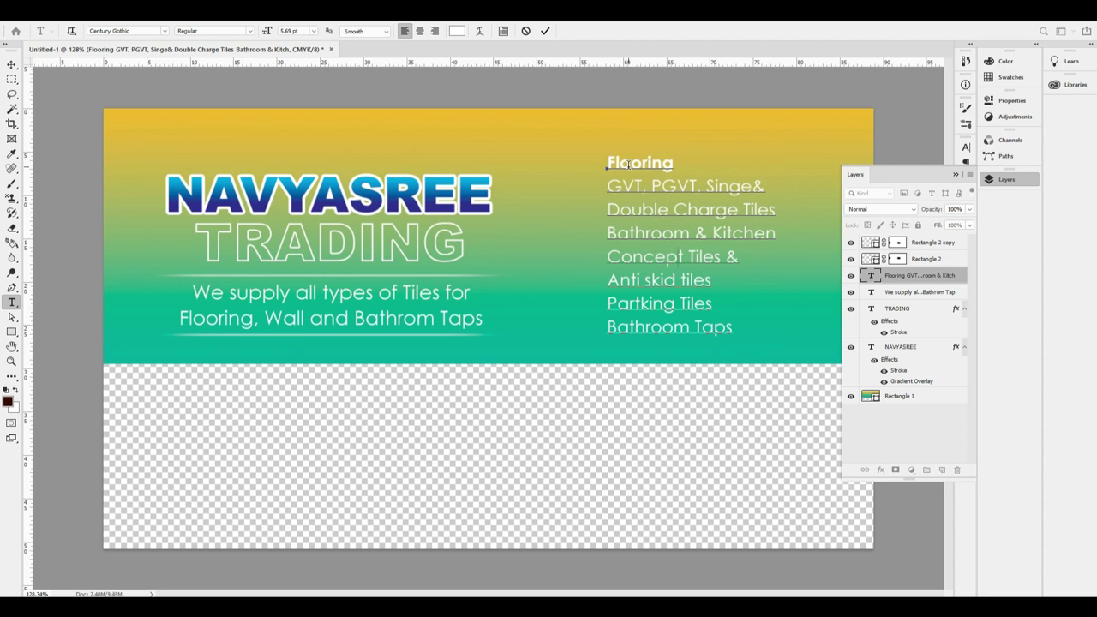
pyautogui.hotkey('shift', 'End')
pyautogui.hotkey('ctrl', 'shift', 'b')
# Make the Partking Tiles and Bathroom Taps lines bold.
pyautogui.press('Down')
pyautogui.press('Down')
pyautogui.press('Down')
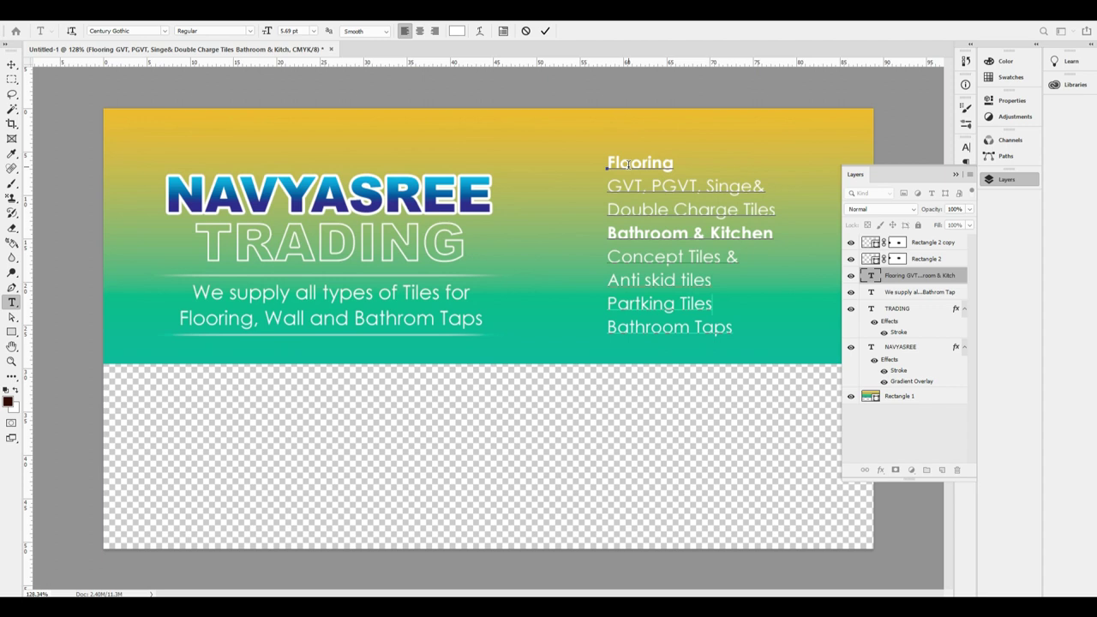
pyautogui.hotkey('shift', 'Home')
pyautogui.hotkey('ctrl', 'shift', 'b')
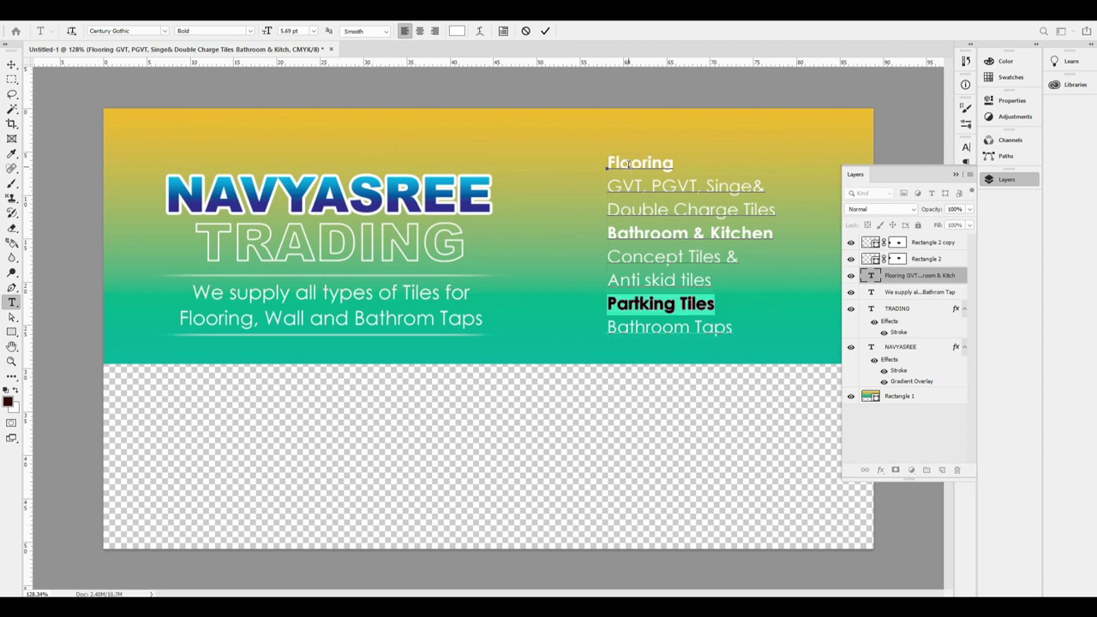
pyautogui.press('Down')
pyautogui.hotkey('shift', 'End')
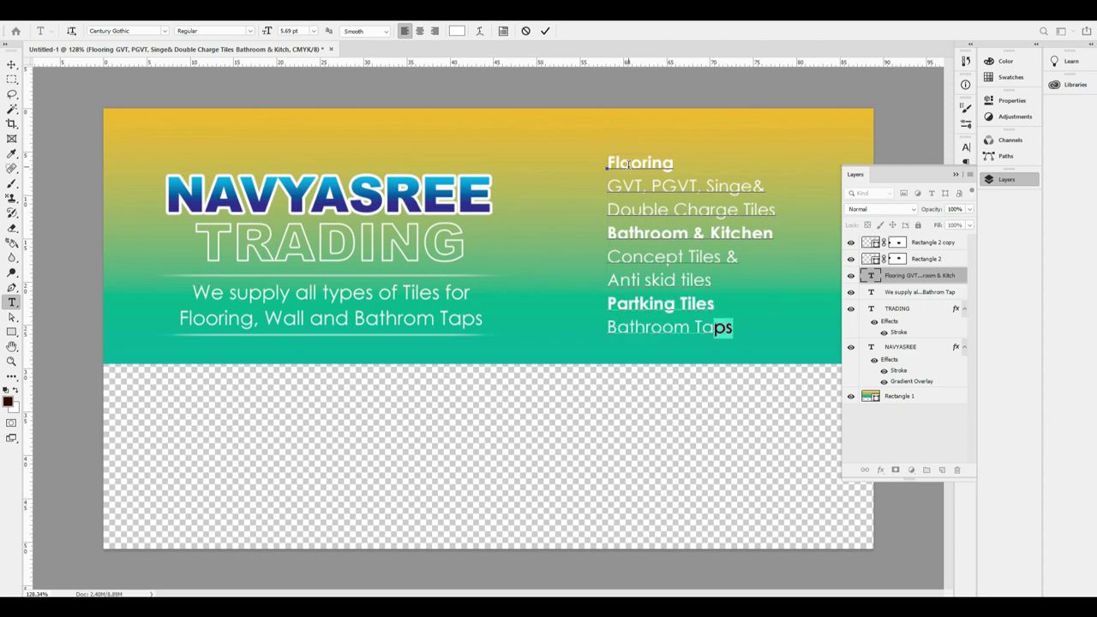
pyautogui.press('Home')
pyautogui.hotkey('shift', 'End')
pyautogui.hotkey('ctrl', 'shift', 'b')
pyautogui.hotkey('ctrl', 'h')
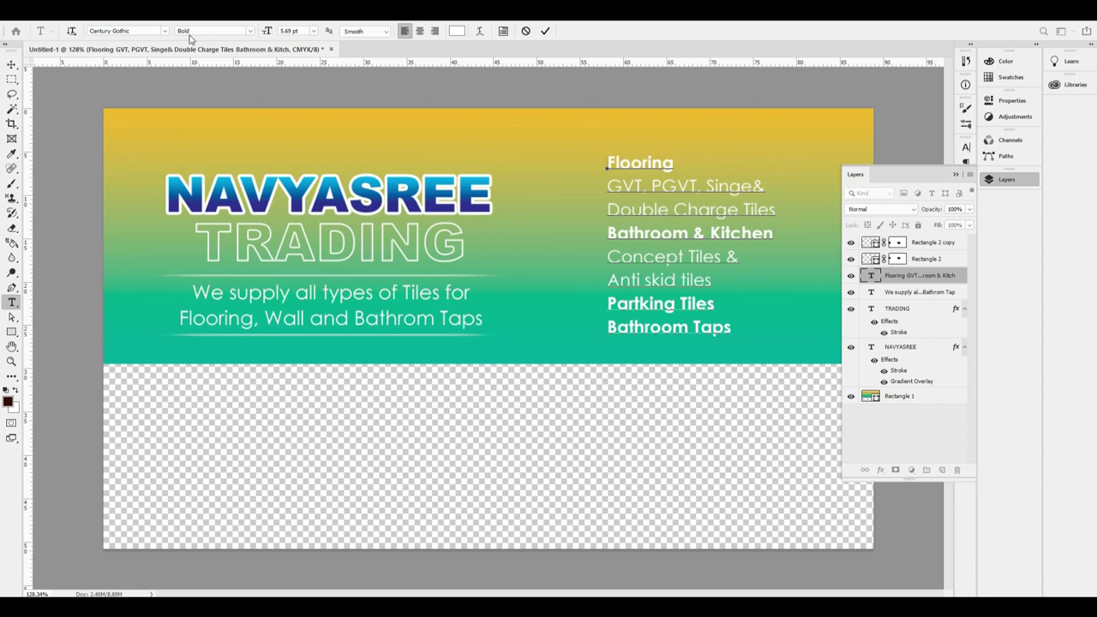
# Switch the text font to the Pierre Dingbats symbol font for the bullet.
pyautogui.click(134, 32)
pyautogui.write('zapf')
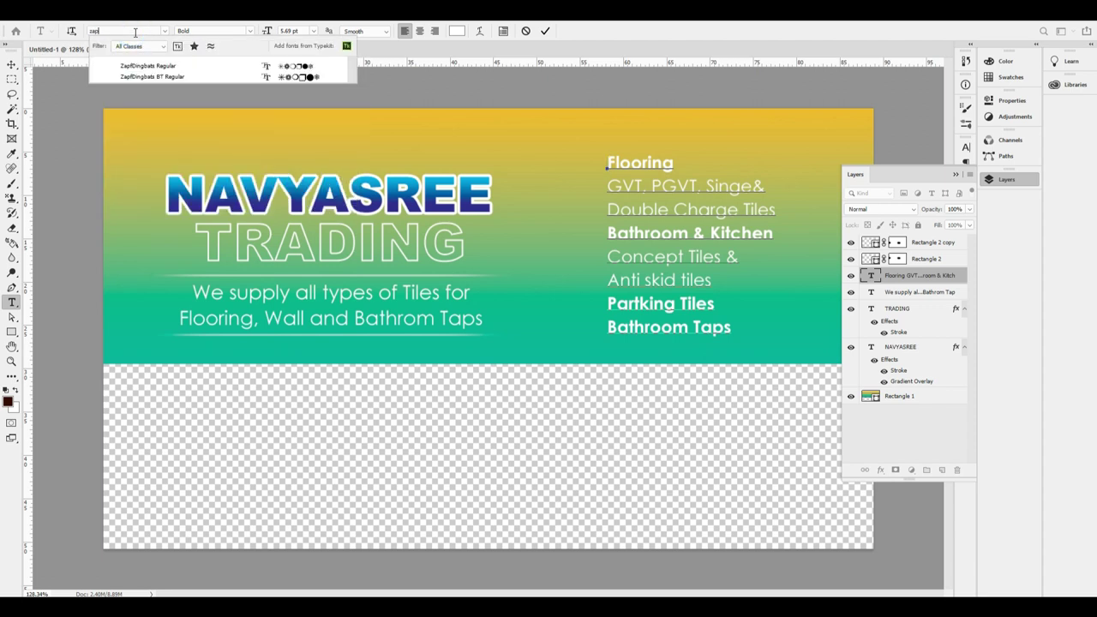
pyautogui.click(171, 76)
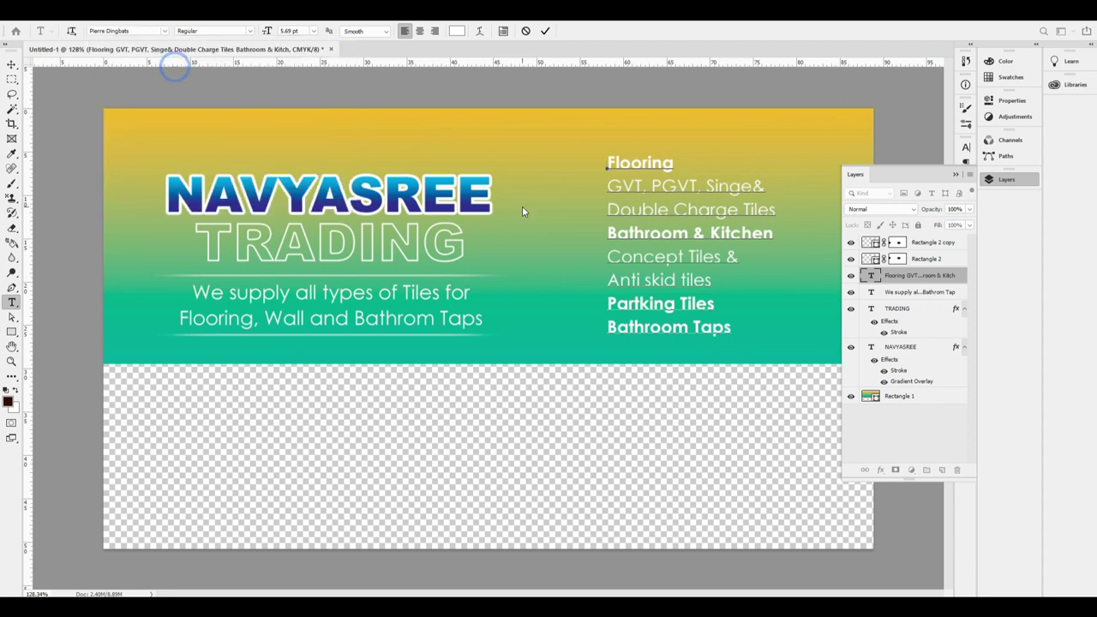
pyautogui.write('l')
pyautogui.write('l')
# Try several dingbat glyphs before Flooring and settle on the diamond bullet.
pyautogui.press('BackSpace')
pyautogui.write('(')
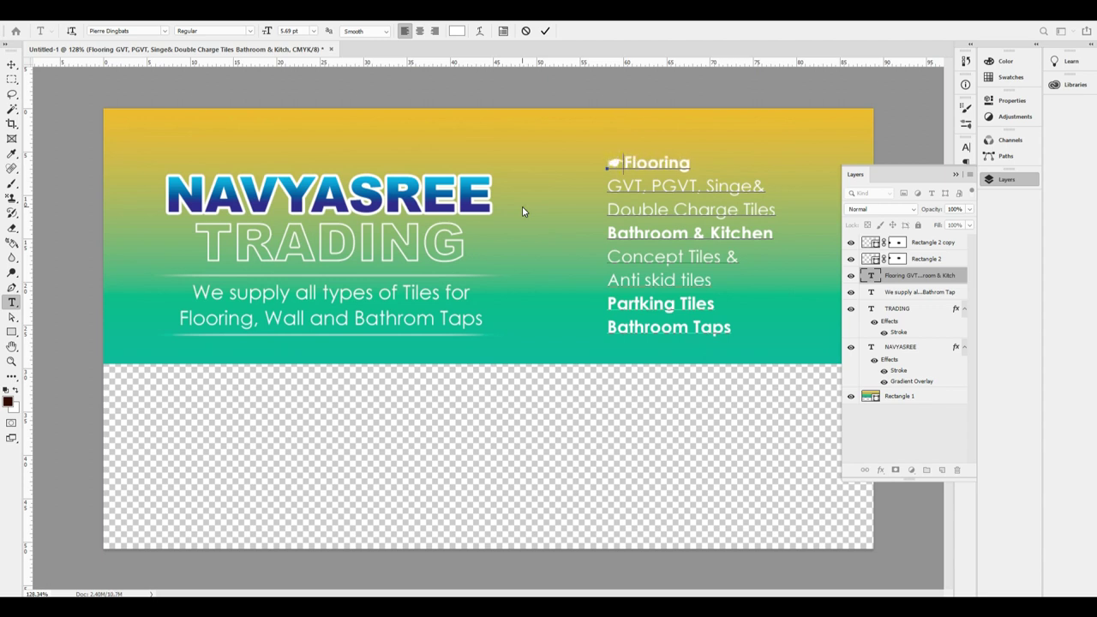
pyautogui.hotkey('ctrl', 'z')
pyautogui.hotkey('ctrl', 'shift', 'z')
pyautogui.press('BackSpace')
pyautogui.write('d')
pyautogui.press('BackSpace')
pyautogui.write('e')
pyautogui.press('BackSpace')
pyautogui.write('f')
pyautogui.press('BackSpace')
pyautogui.write('!')
pyautogui.press('BackSpace')
pyautogui.write('g')
pyautogui.press('BackSpace')
pyautogui.write('d')
pyautogui.press('Left')
pyautogui.press('BackSpace')
pyautogui.write('u')
pyautogui.press('BackSpace')
pyautogui.write(':')
pyautogui.press('BackSpace')
pyautogui.write('t')
pyautogui.press('BackSpace')
pyautogui.write('uv')
pyautogui.press('BackSpace')
pyautogui.press('BackSpace')
pyautogui.write('v')
pyautogui.press('BackSpace')
pyautogui.write('u')
pyautogui.press('BackSpace')
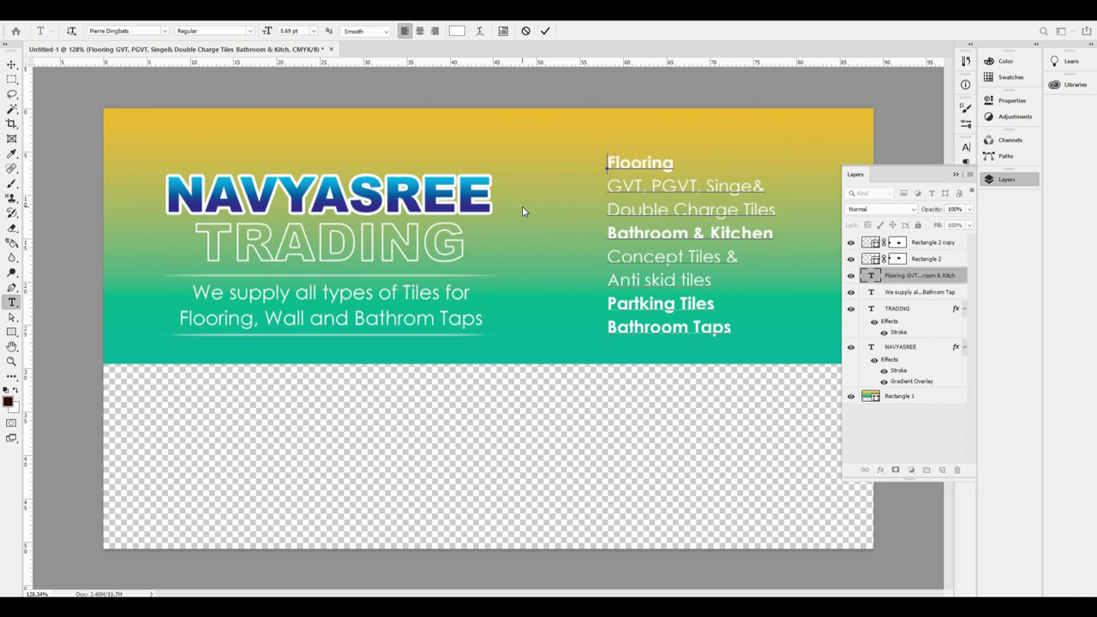
pyautogui.write('u')
# Colour the diamond bullet red through the Character panel's colour picker.
pyautogui.hotkey('ctrl', 't')
pyautogui.click(941, 213)
pyautogui.click(858, 276)
pyautogui.press('Return')
pyautogui.hotkey('ctrl', 'Return')
pyautogui.moveTo(607, 163); pyautogui.dragTo(623, 163)
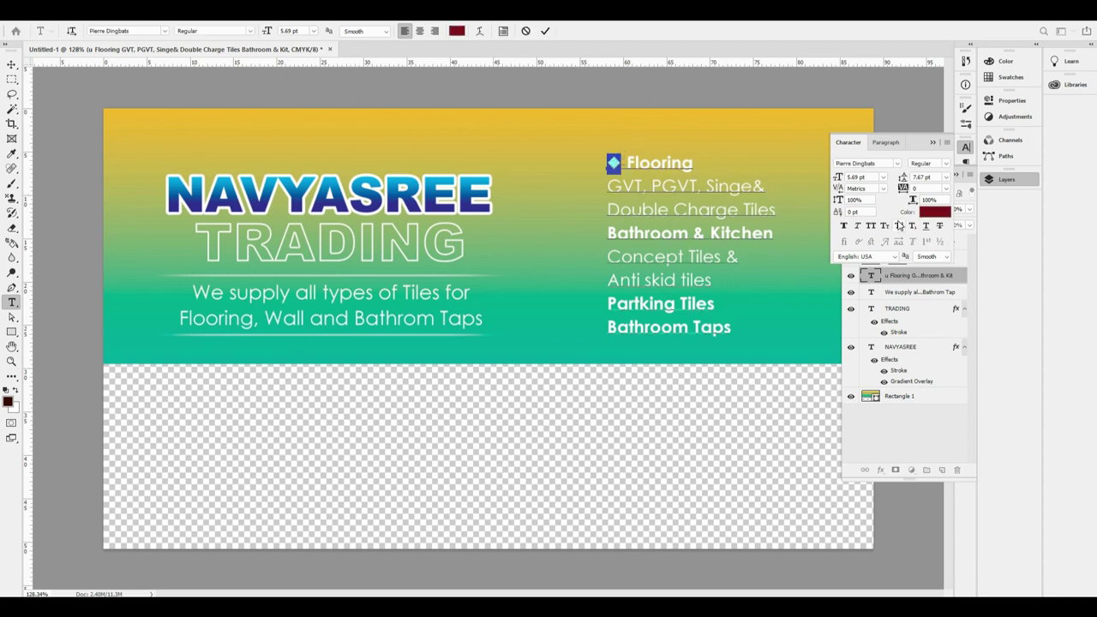
pyautogui.click(934, 212)
pyautogui.click(832, 240)
pyautogui.press('Return')
pyautogui.hotkey('ctrl', 'Return')
# Check the diamond's font, then close the Character and Layers panels.
pyautogui.moveTo(624, 163); pyautogui.dragTo(580, 163)
pyautogui.press('Down')
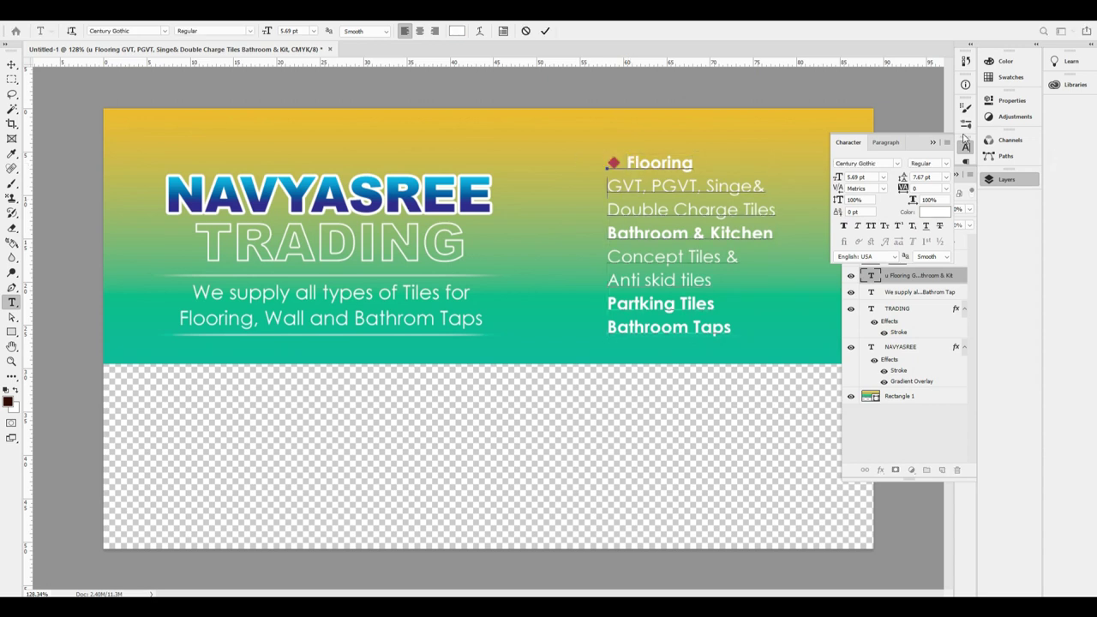
pyautogui.click(966, 148)
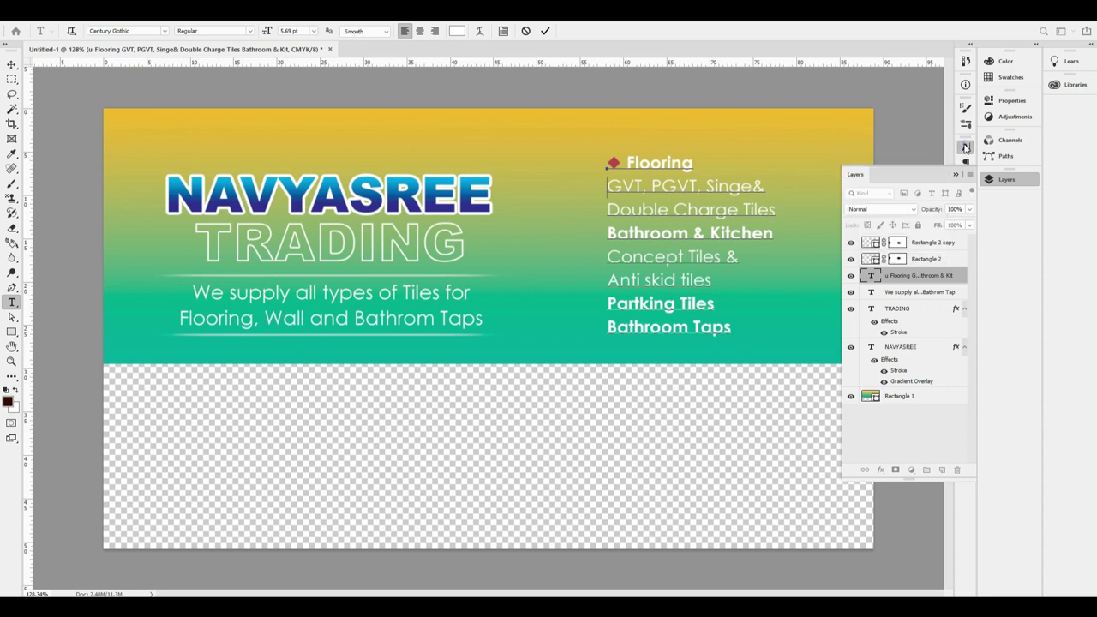
pyautogui.click(1006, 179)
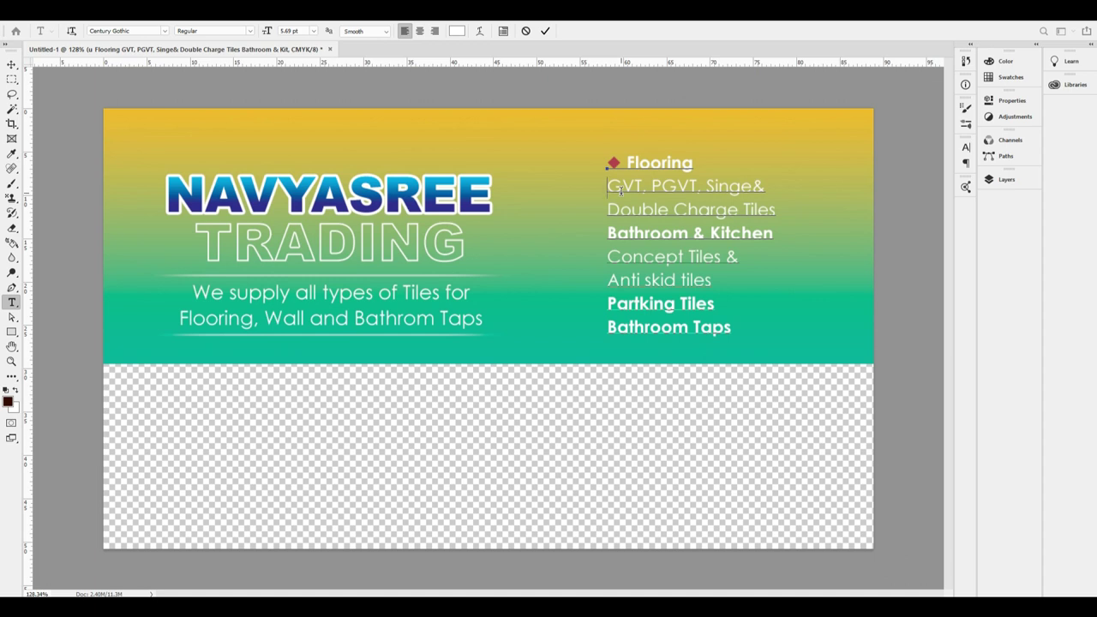
# Shrink the two GVT sub-lines and paste a red diamond before Bathroom & Kitchen.
pyautogui.press('Home')
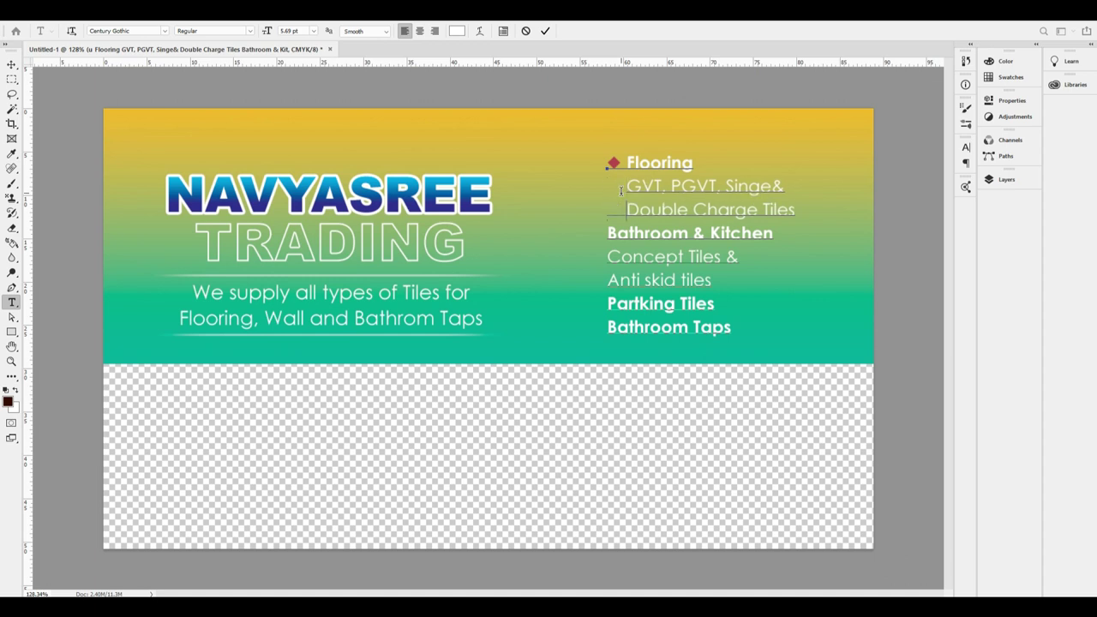
pyautogui.hotkey('shift', 'Up')
pyautogui.hotkey('shift', 'End')
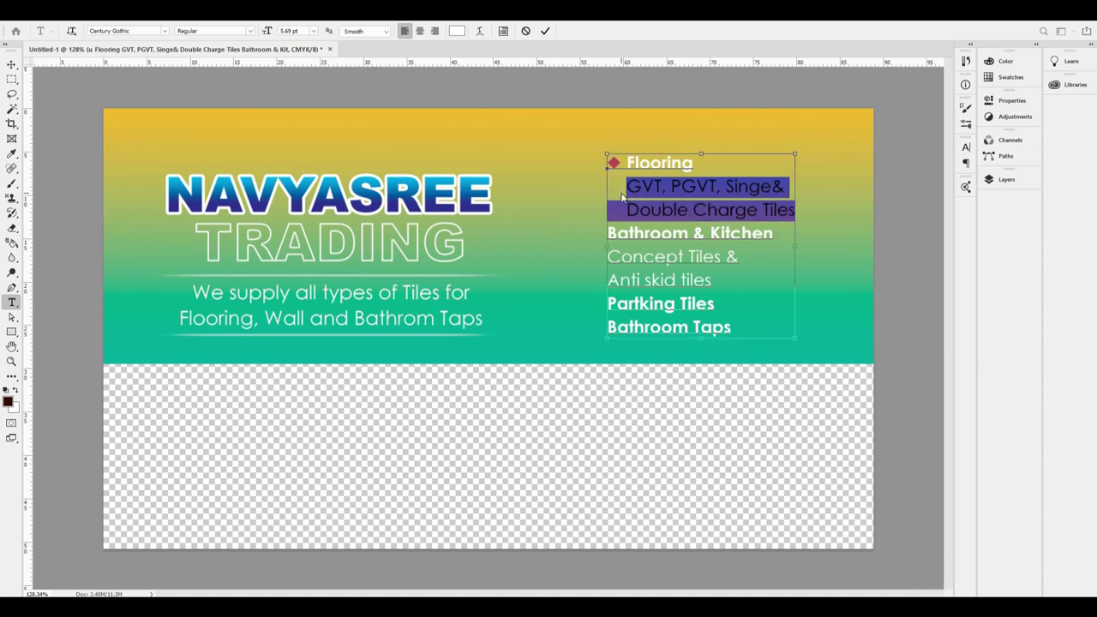
pyautogui.hotkey('ctrl', 'shift', ',')
pyautogui.press('Down')
pyautogui.press('Home')
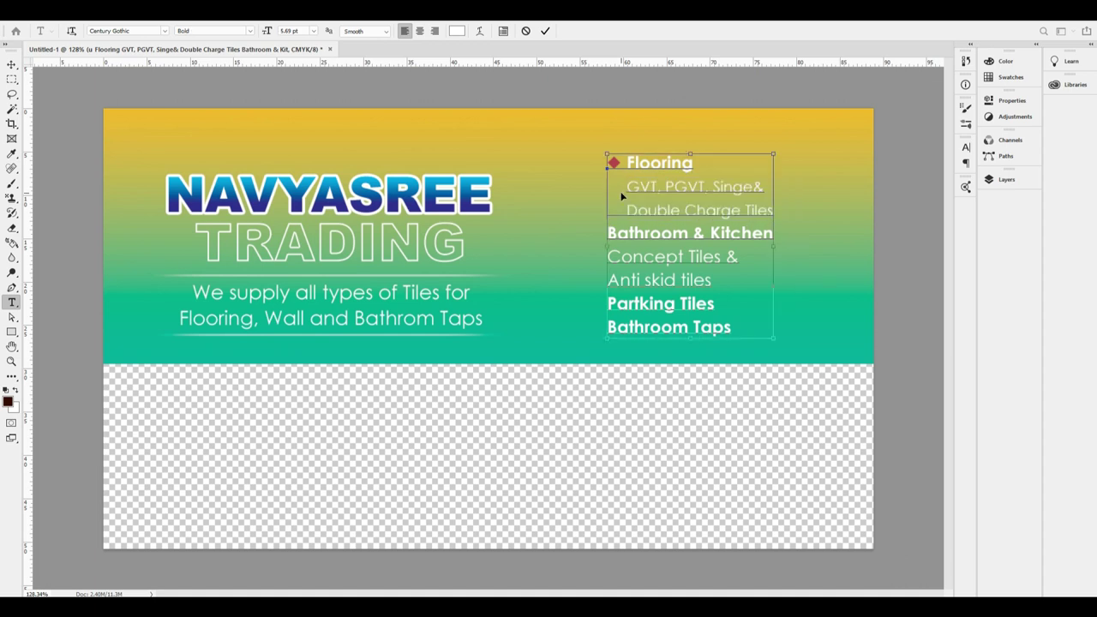
pyautogui.write('◆')
# Indent the Concept Tiles & and Anti skid tiles lines and shrink them to 4.95 pt.
pyautogui.press('Down')
pyautogui.press('Home')
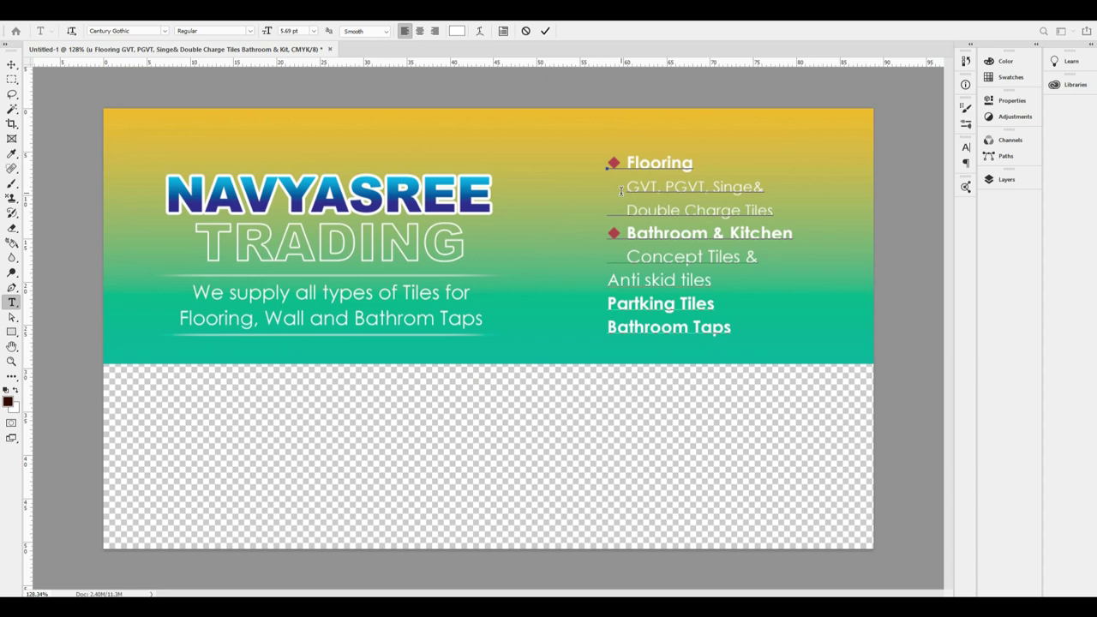
pyautogui.press('Down')
pyautogui.press('Home')
pyautogui.hotkey('shift', 'Up')
pyautogui.hotkey('shift', 'End')
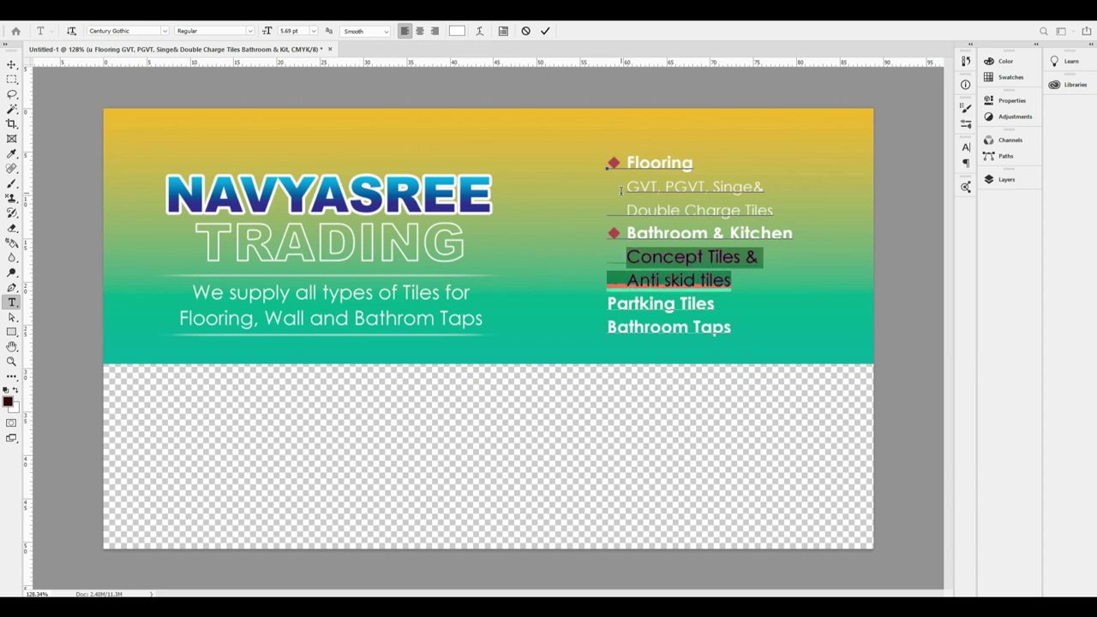
pyautogui.hotkey('ctrl', 'shift', ',')
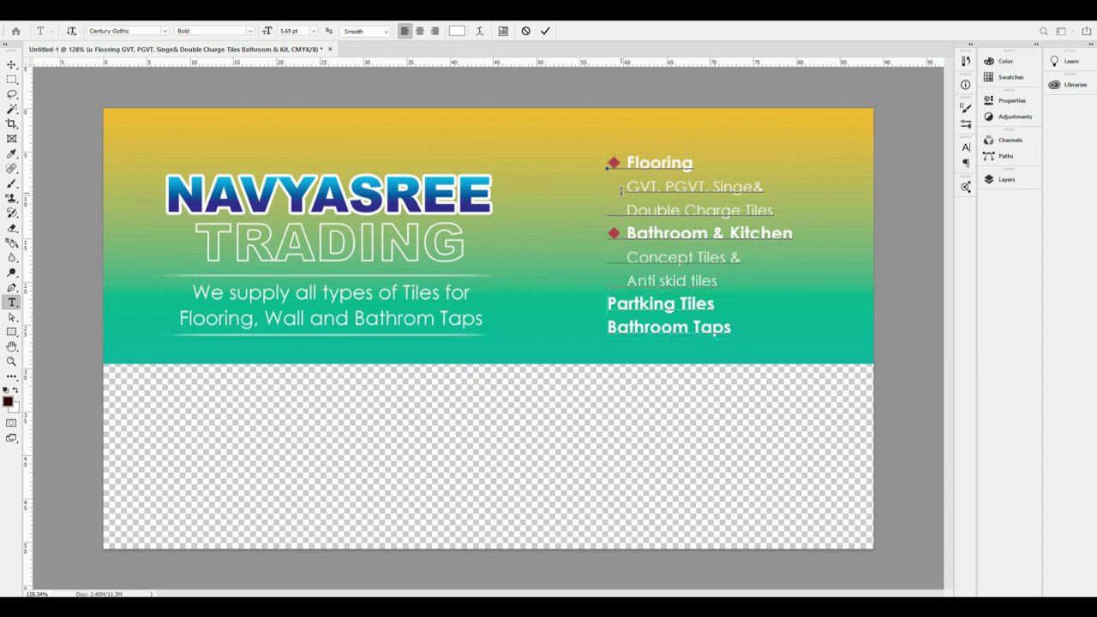
# Paste diamond bullets before Partking Tiles and Bathroom Taps.
pyautogui.write('◆')
pyautogui.press('Down')
pyautogui.press('Home')
pyautogui.write('◆')
# Commit the list text edits and nudge the list slightly right.
pyautogui.hotkey('ctrl', 'a')
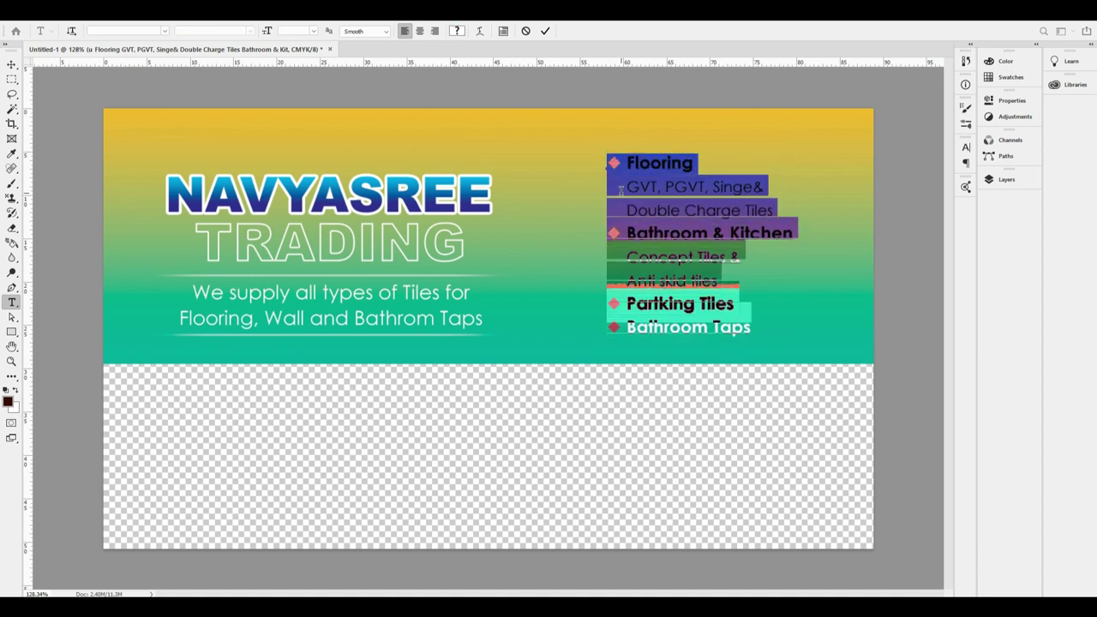
pyautogui.hotkey('ctrl', 'Return')
pyautogui.press('v')
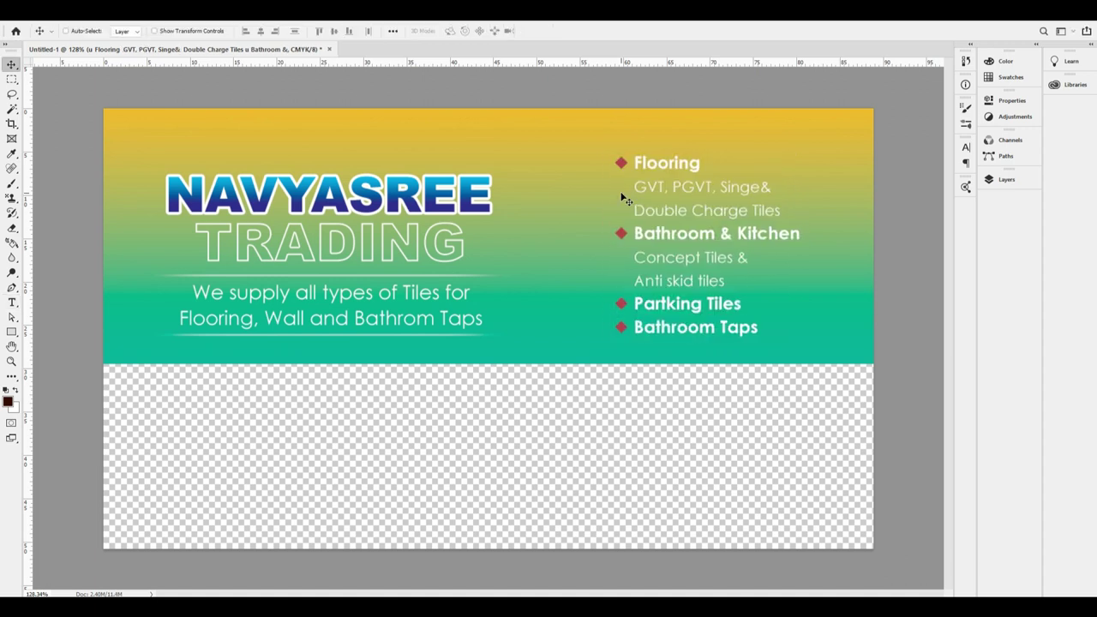
pyautogui.hotkey('ctrl', '+')
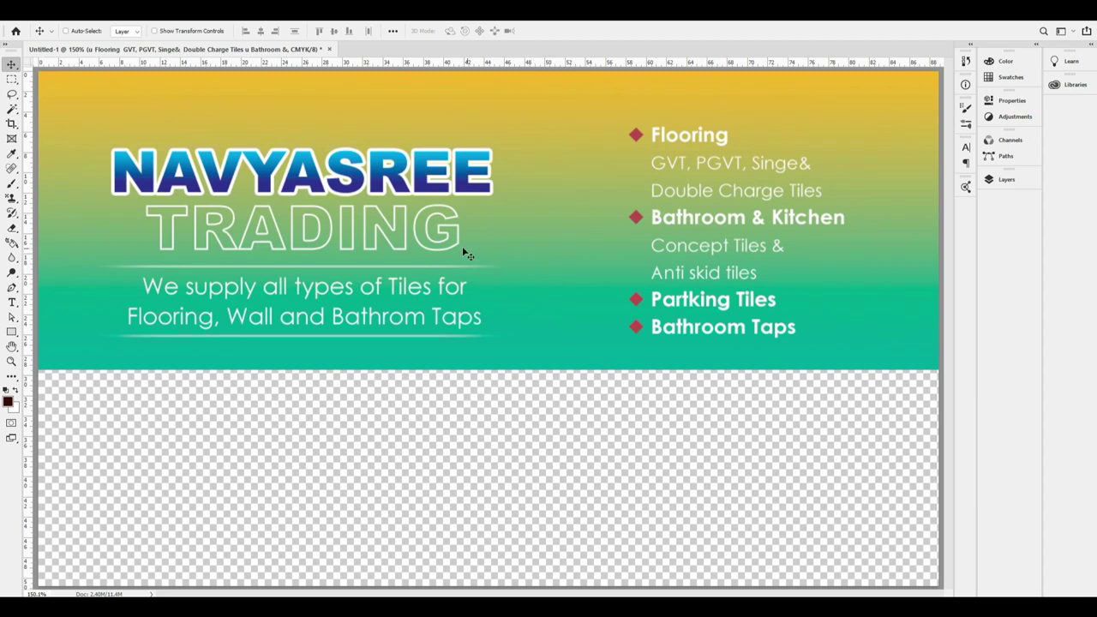
# Draw a tall thin white bar between the title and the product list.
pyautogui.hotkey('ctrl', '-')
pyautogui.moveTo(665, 251); pyautogui.dragTo(674, 258)
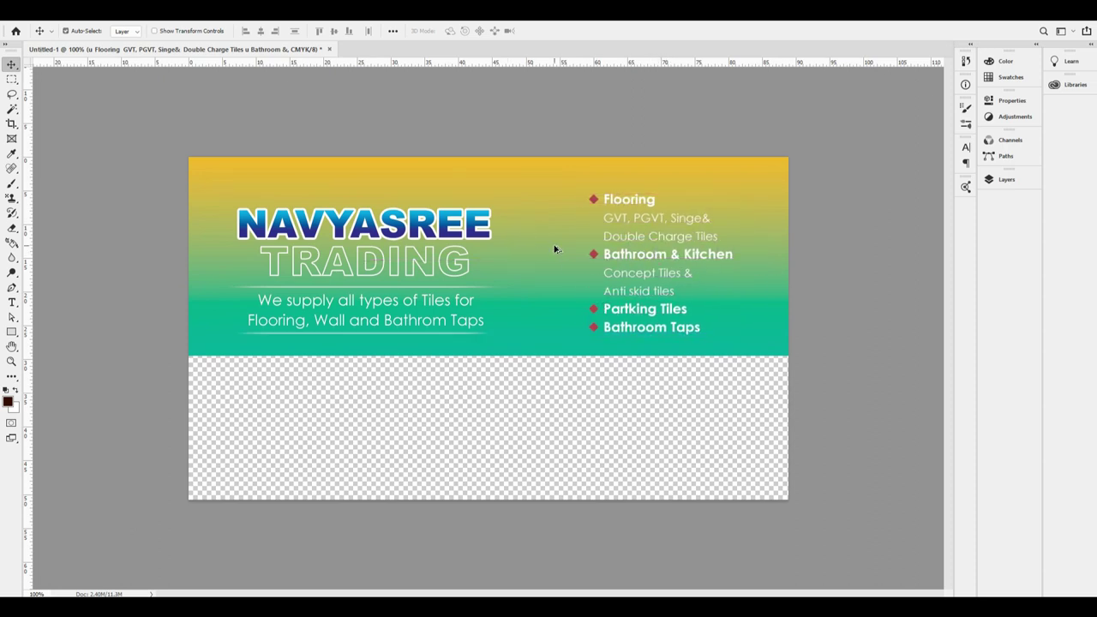
pyautogui.moveTo(555, 243); pyautogui.dragTo(566, 261)
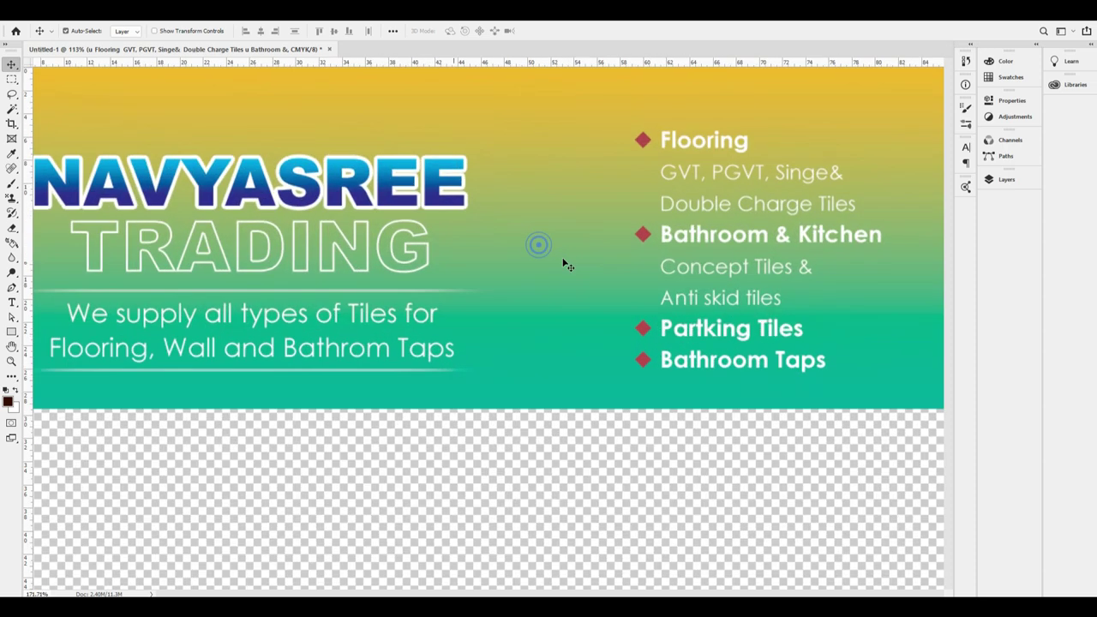
pyautogui.click(15, 390)
pyautogui.click(12, 332)
pyautogui.moveTo(556, 162); pyautogui.dragTo(569, 258)
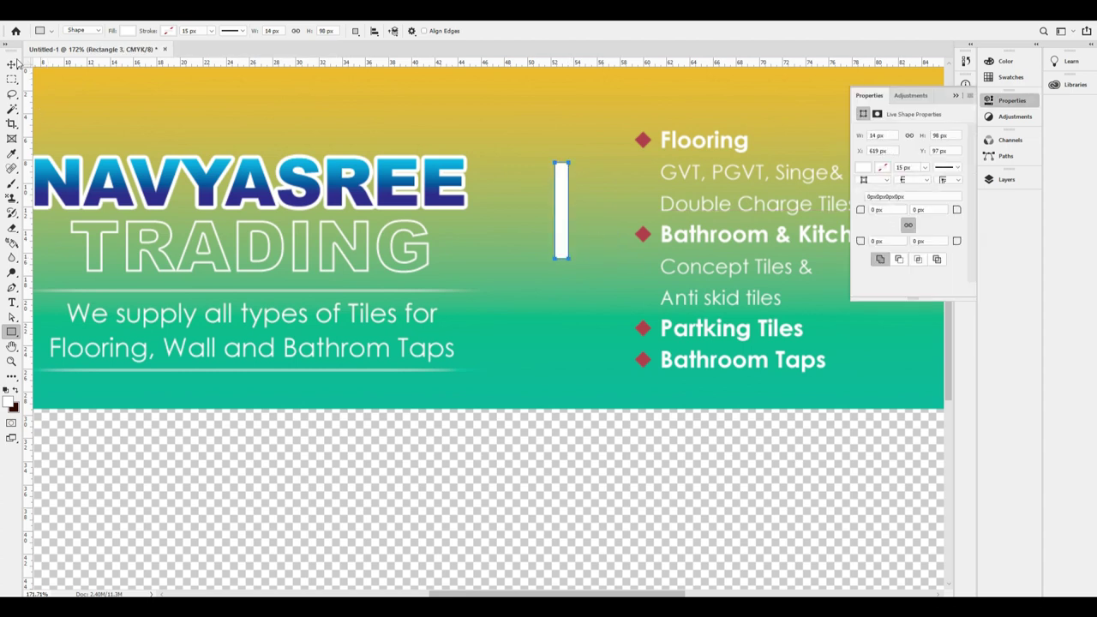
# Rotate the white bar 45°.
pyautogui.hotkey('ctrl', 't')
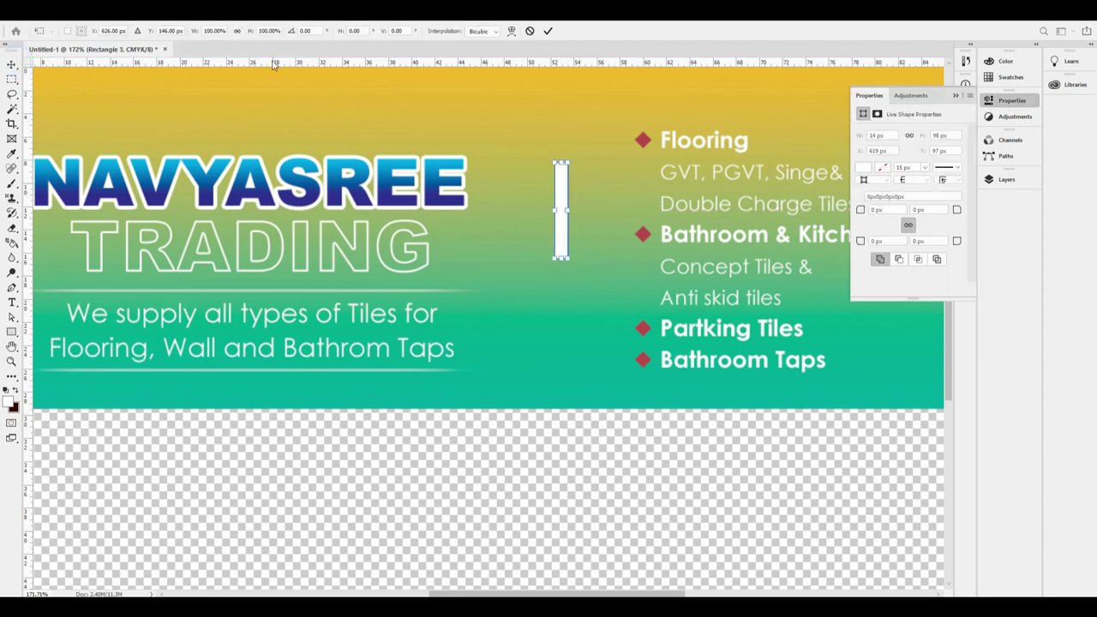
pyautogui.click(316, 32)
pyautogui.write('45')
pyautogui.press('Return')
pyautogui.press('Return')
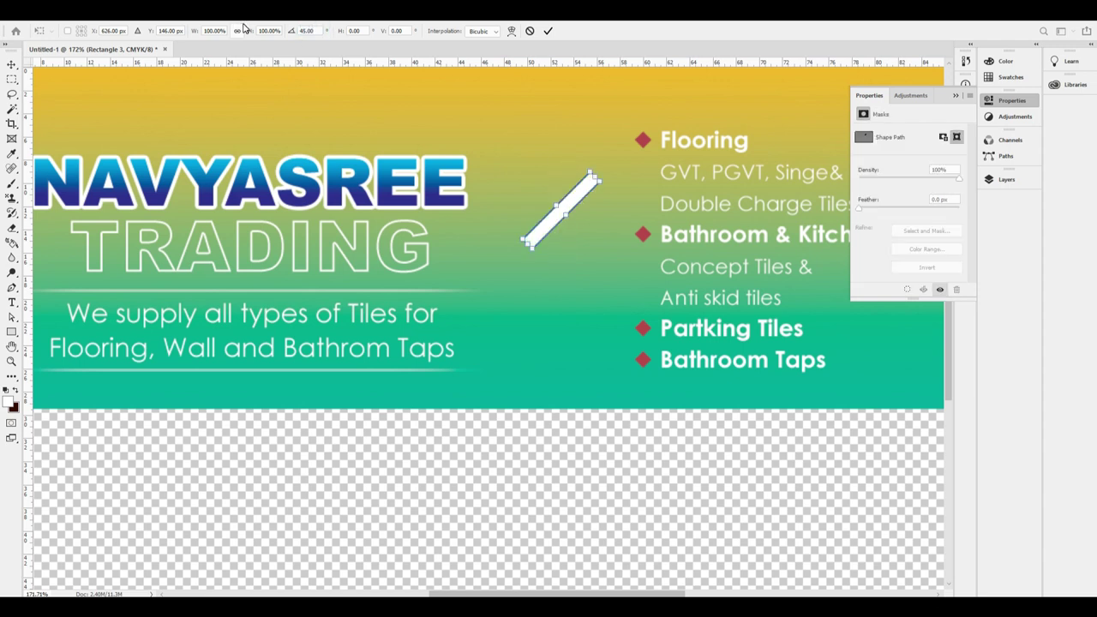
# Duplicate the bar below, rotating the copy 180° and flipping it vertically.
pyautogui.moveTo(588, 217); pyautogui.dragTo(574, 266)
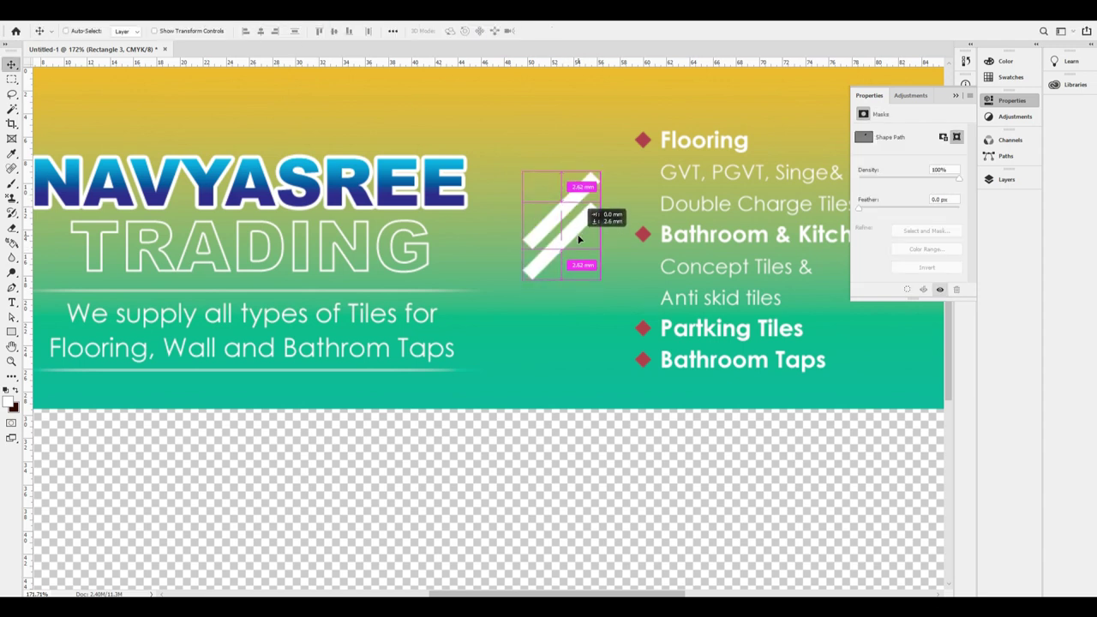
pyautogui.hotkey('ctrl', 't')
pyautogui.rightClick(576, 231)
pyautogui.click(605, 337)
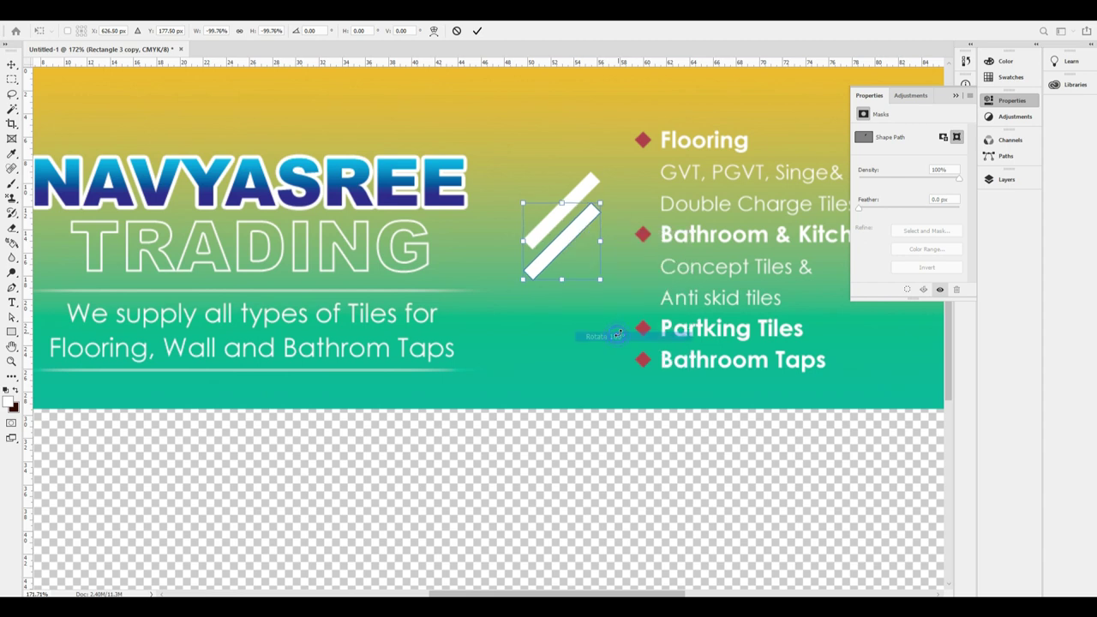
pyautogui.rightClick(576, 242)
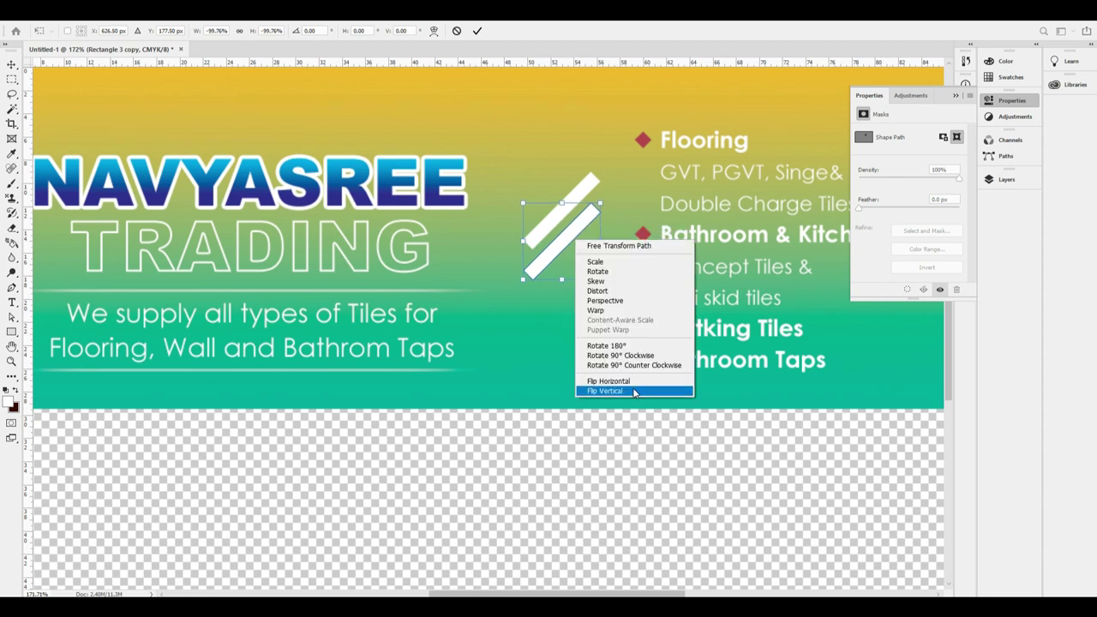
pyautogui.click(634, 390)
pyautogui.press('Return')
# Move the copied bar down so the two bars form a chevron, then select the group.
pyautogui.scroll(5, 529, 205)
pyautogui.moveTo(579, 304); pyautogui.dragTo(566, 341)
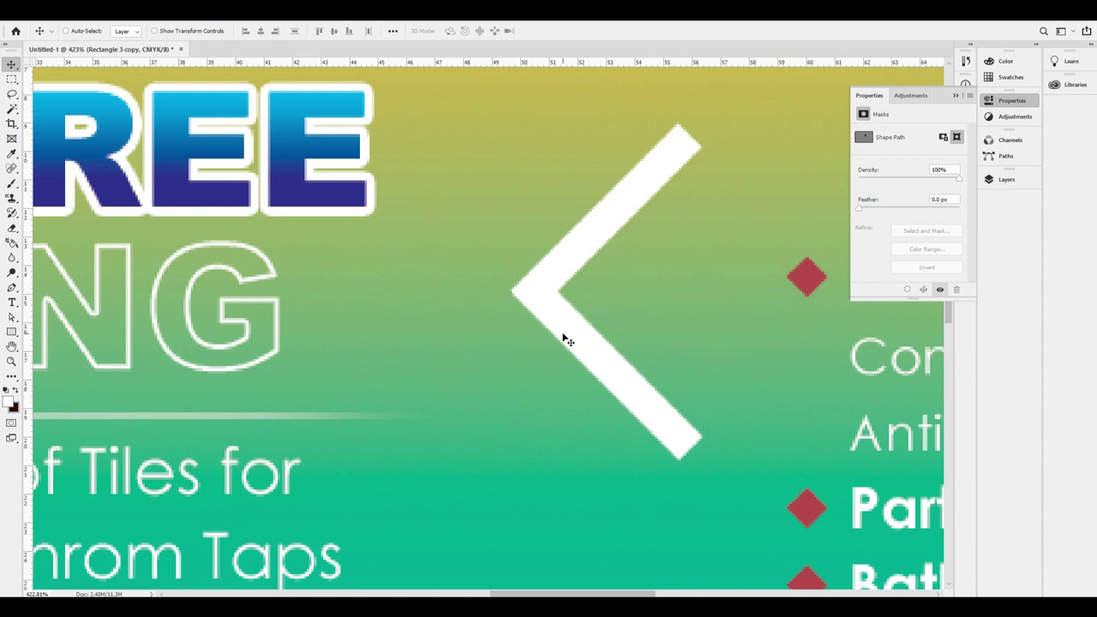
pyautogui.scroll(-6, 565, 223)
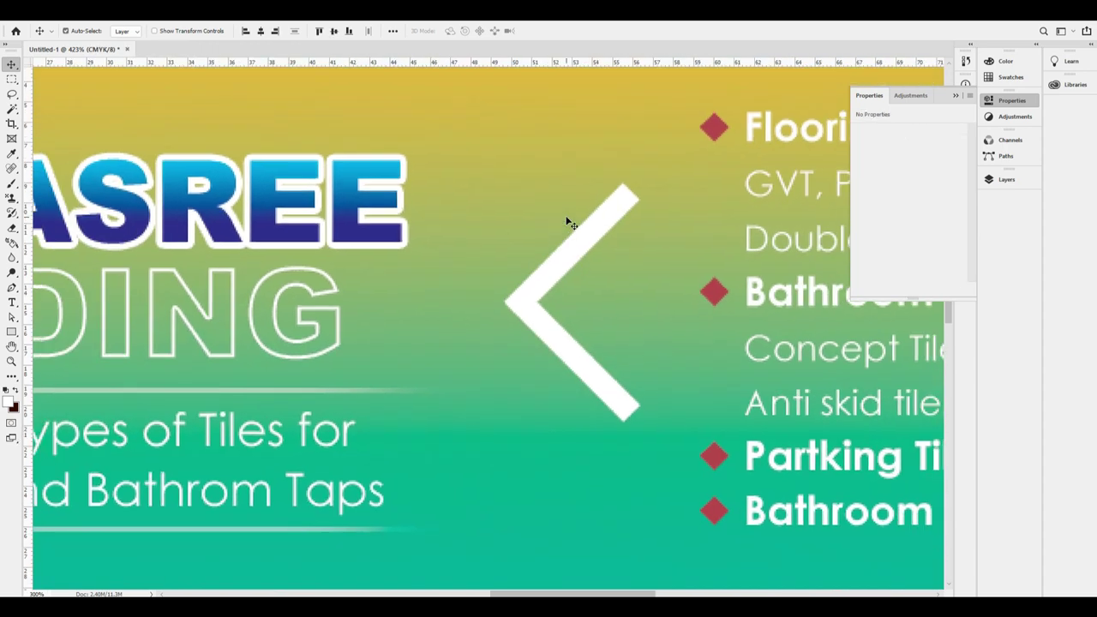
pyautogui.click(564, 225)
# Convert the chevron group to a Smart Object and make it narrower and shorter.
pyautogui.press('F7')
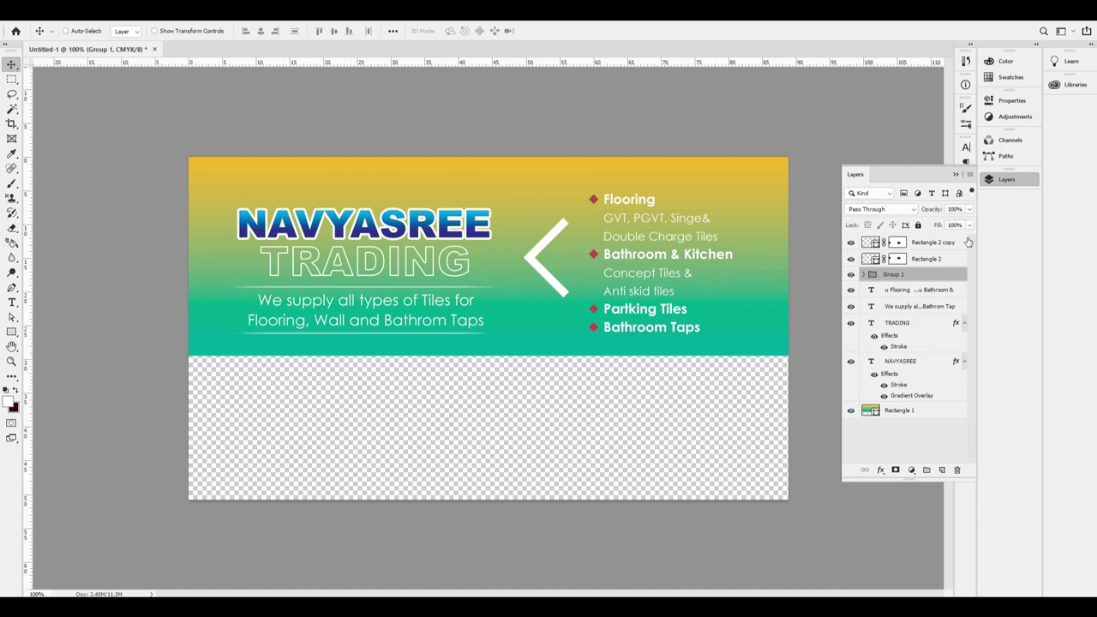
pyautogui.rightClick(916, 276)
pyautogui.click(942, 305)
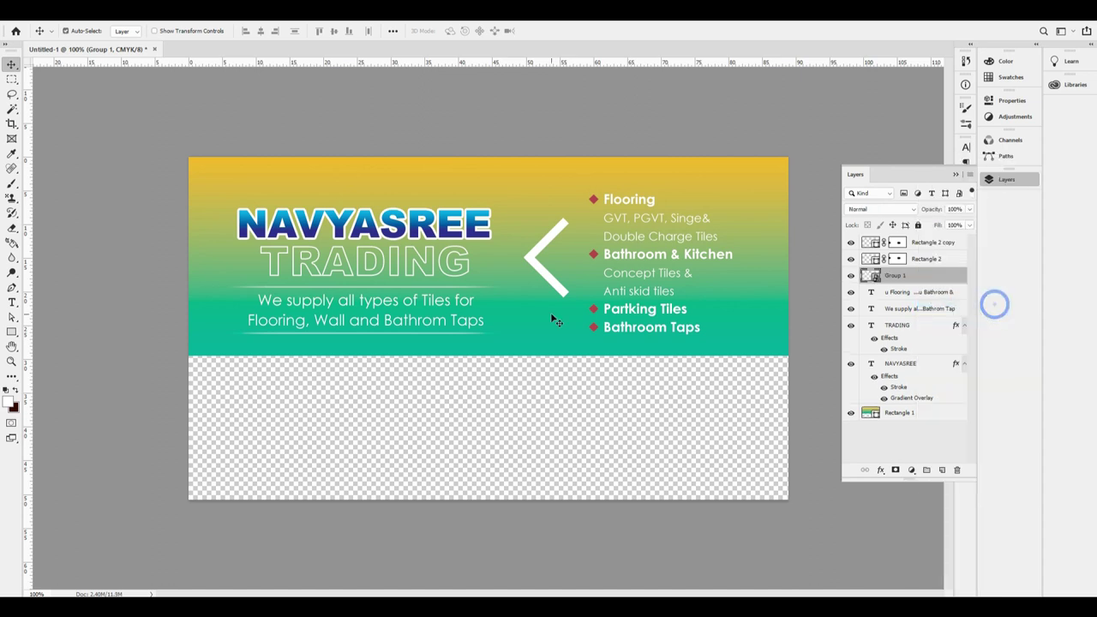
pyautogui.hotkey('ctrl', 't')
pyautogui.moveTo(570, 256); pyautogui.dragTo(552, 256)
pyautogui.moveTo(551, 219); pyautogui.dragTo(546, 250)
pyautogui.press('Return')
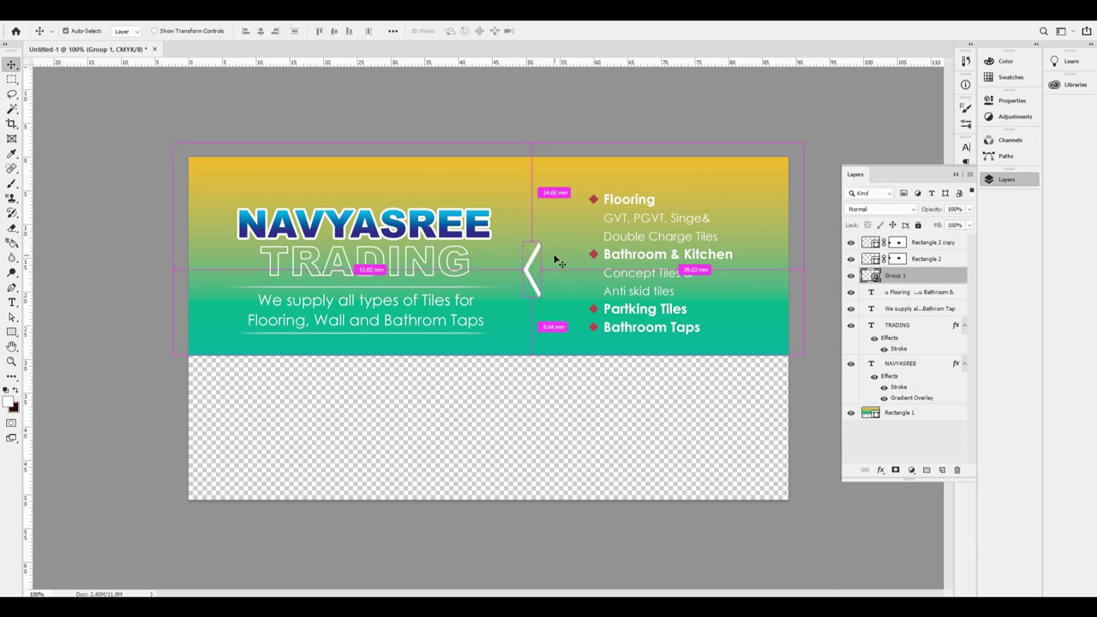
# Set the chevron to 50% opacity, duplicate it rightward, and rotate both 180° to point right.
pyautogui.press('5')
pyautogui.moveTo(538, 279); pyautogui.dragTo(550, 279)
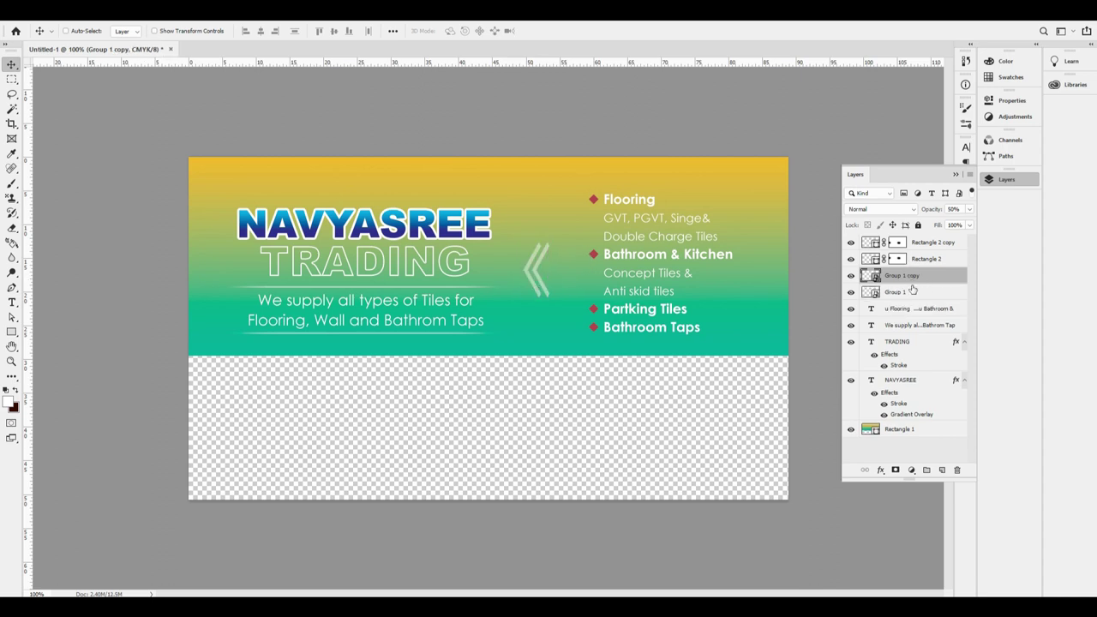
pyautogui.keyDown('shift'); pyautogui.click(913, 290); pyautogui.keyUp('shift')
pyautogui.hotkey('ctrl', 't')
pyautogui.rightClick(547, 274)
pyautogui.click(639, 380)
pyautogui.click(624, 381)
# Nudge the chevrons into place and add a horizontal guide level with the list top.
pyautogui.hotkey('shift', 'Left')
pyautogui.hotkey('shift', 'Right')
pyautogui.press('Left')
pyautogui.press('Left')
pyautogui.press('Left')
pyautogui.press('Left')
pyautogui.press('Left')
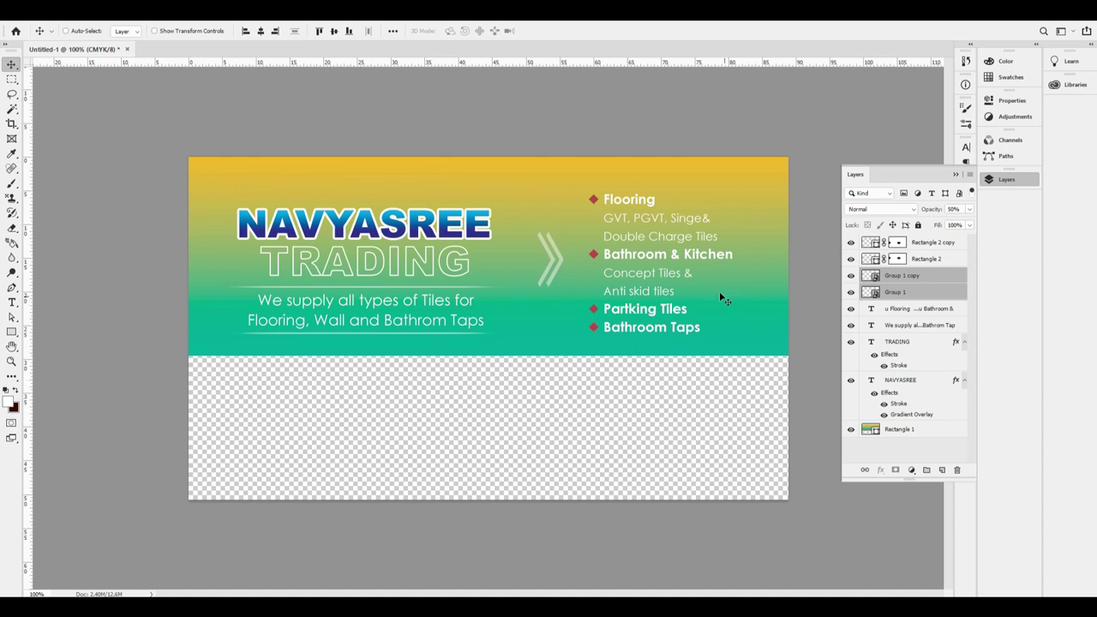
pyautogui.moveTo(587, 68); pyautogui.dragTo(678, 195)
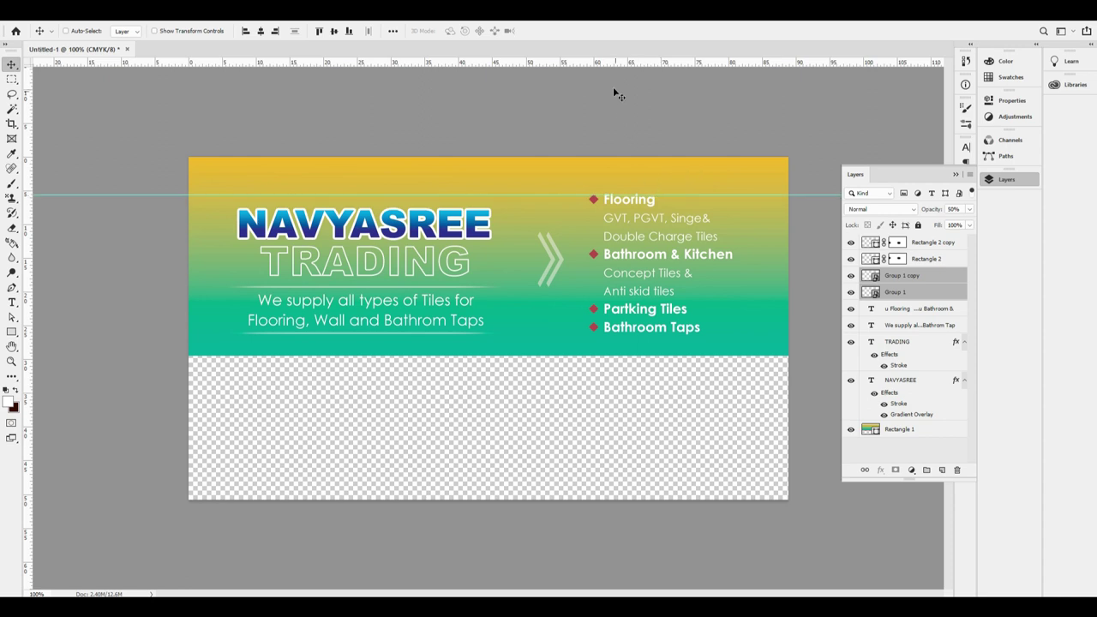
# Add a guide just below Bathroom Taps and nudge the NAVYASREE title up.
pyautogui.moveTo(602, 68); pyautogui.dragTo(705, 334)
pyautogui.rightClick(411, 253)
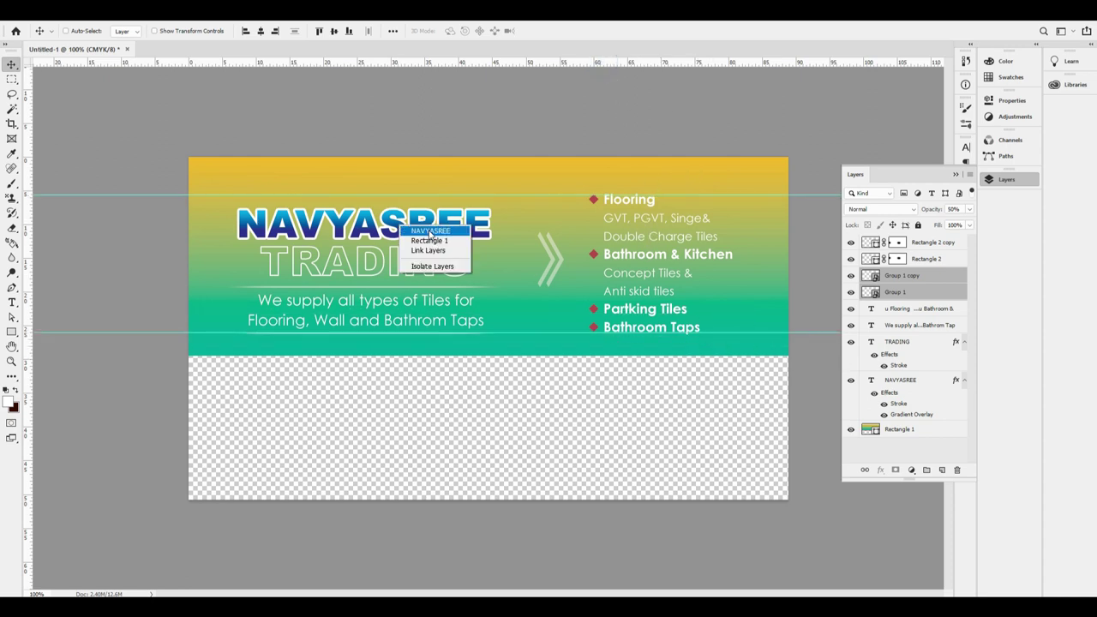
pyautogui.click(429, 232)
pyautogui.hotkey('shift', 'Up')
pyautogui.hotkey('shift', 'Up')
pyautogui.press('Down')
pyautogui.press('Down')
pyautogui.press('Down')
pyautogui.press('Down')
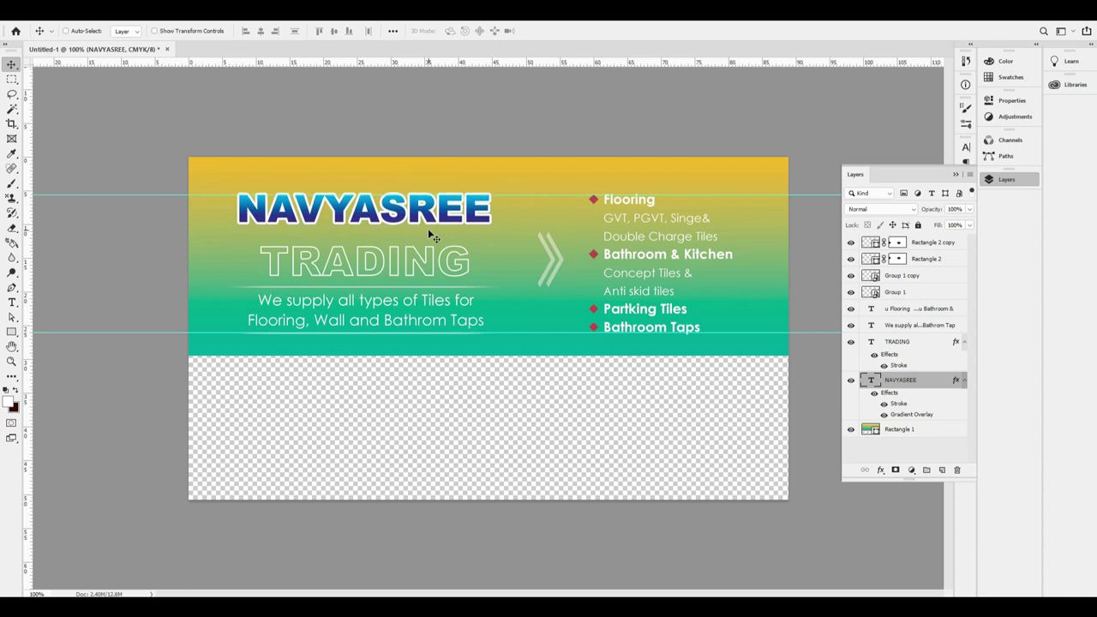
# Move the TRADING text up closer to NAVYASREE.
pyautogui.rightClick(412, 266)
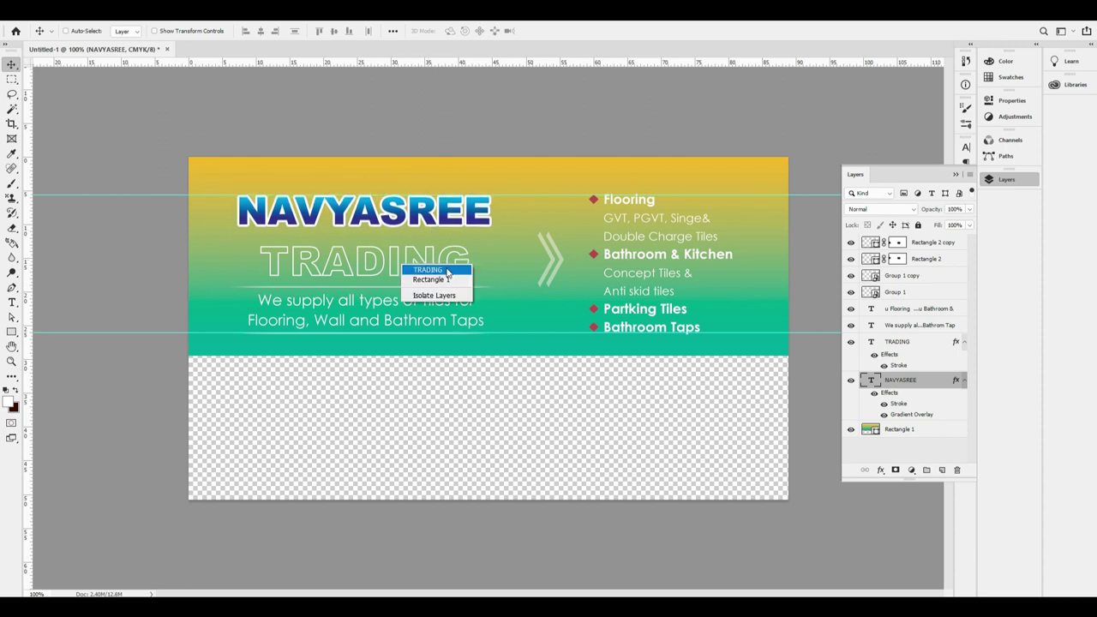
pyautogui.click(426, 268)
pyautogui.rightClick(410, 250)
pyautogui.click(437, 256)
pyautogui.hotkey('shift', 'Up')
pyautogui.hotkey('shift', 'Up')
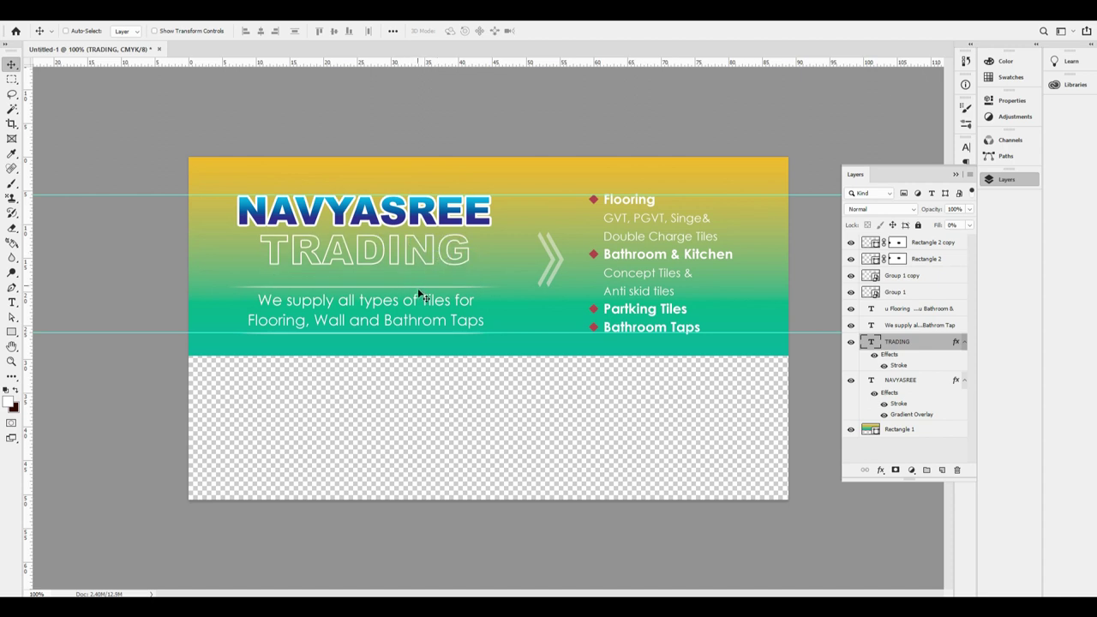
# Nudge the tagline and the lower divider line slightly upward.
pyautogui.rightClick(424, 291)
pyautogui.click(439, 294)
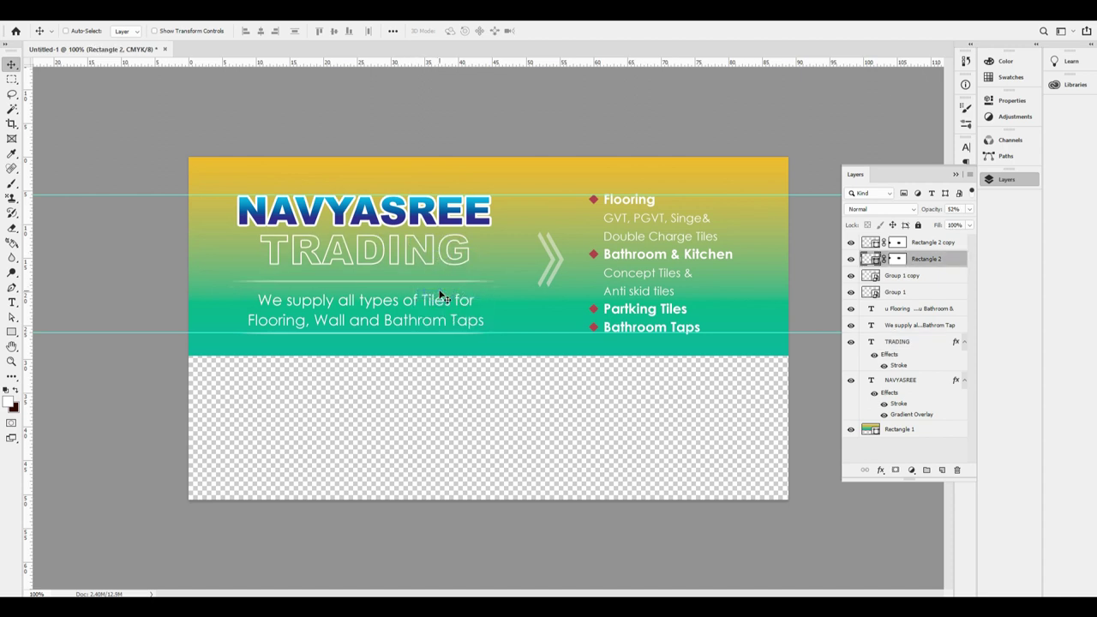
pyautogui.rightClick(458, 297)
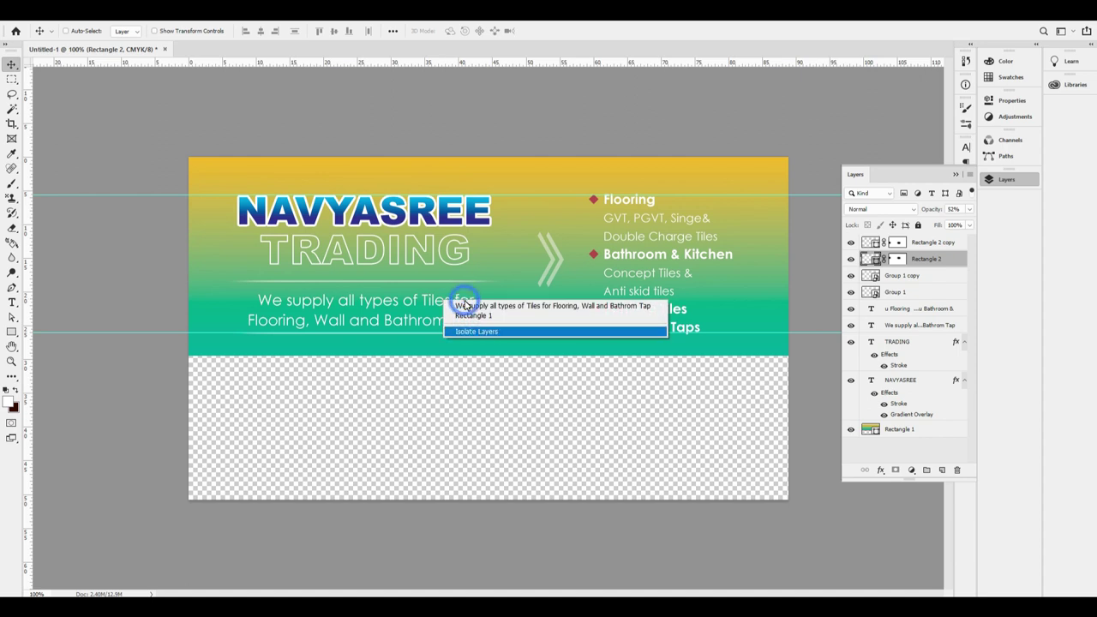
pyautogui.click(465, 306)
pyautogui.moveTo(469, 322); pyautogui.dragTo(469, 315)
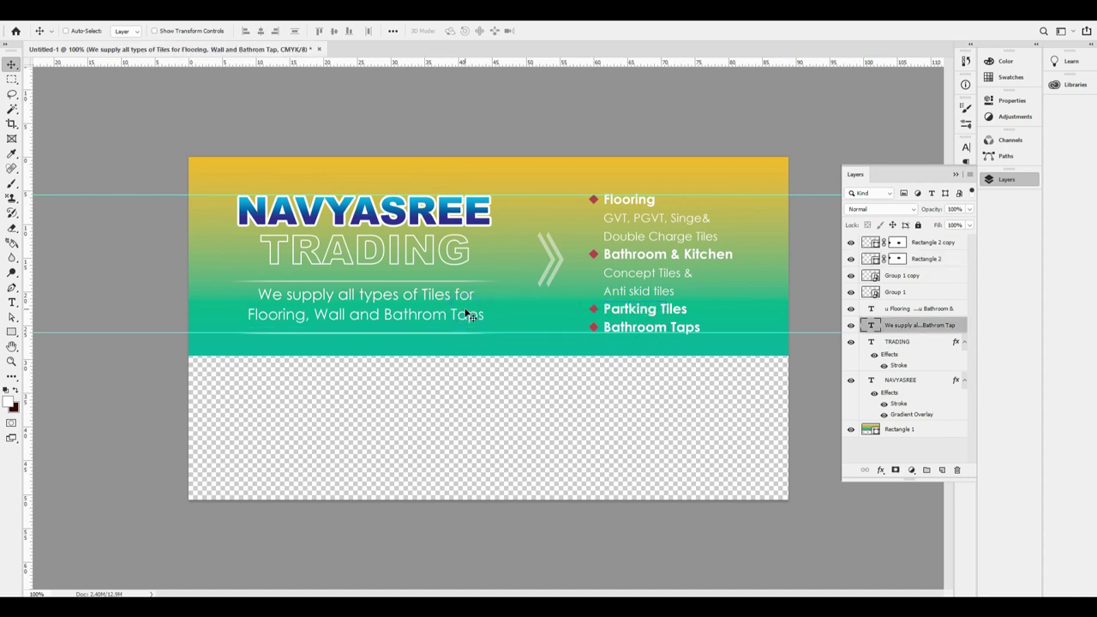
pyautogui.rightClick(447, 341)
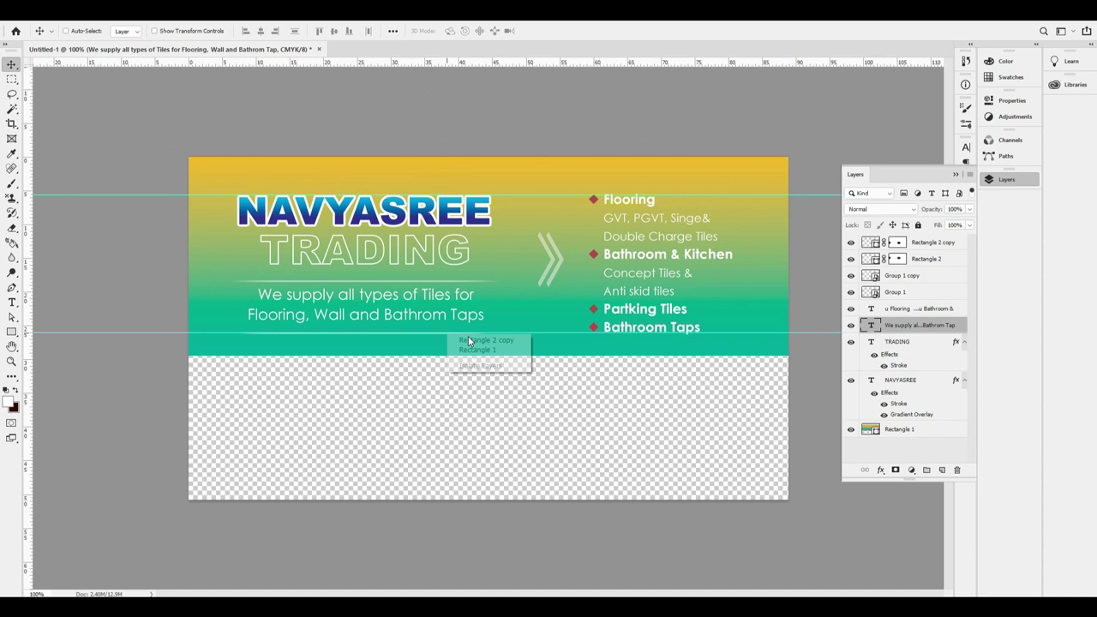
pyautogui.click(479, 337)
pyautogui.press('Up')
pyautogui.press('Up')
pyautogui.press('Up')
pyautogui.press('Up')
pyautogui.press('Up')
pyautogui.rightClick(440, 313)
pyautogui.click(464, 319)
# Lower TRADING about 12 px and stretch the NAVYASREE title taller.
pyautogui.rightClick(446, 250)
pyautogui.click(463, 256)
pyautogui.moveTo(447, 255); pyautogui.dragTo(448, 264)
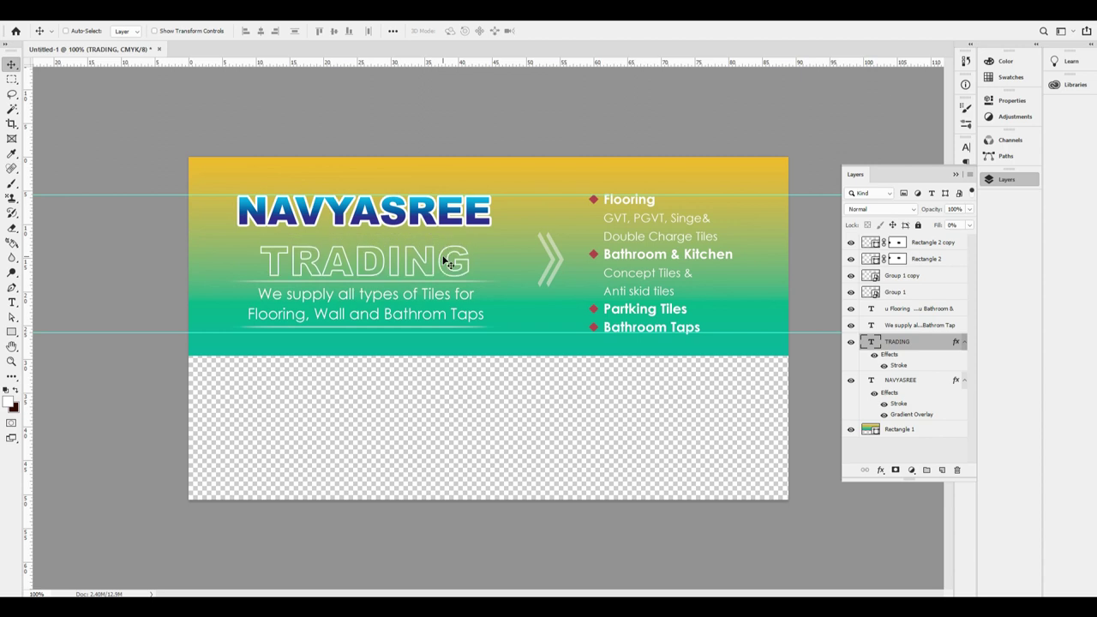
pyautogui.keyDown('ctrl'); pyautogui.click(429, 214); pyautogui.keyUp('ctrl')
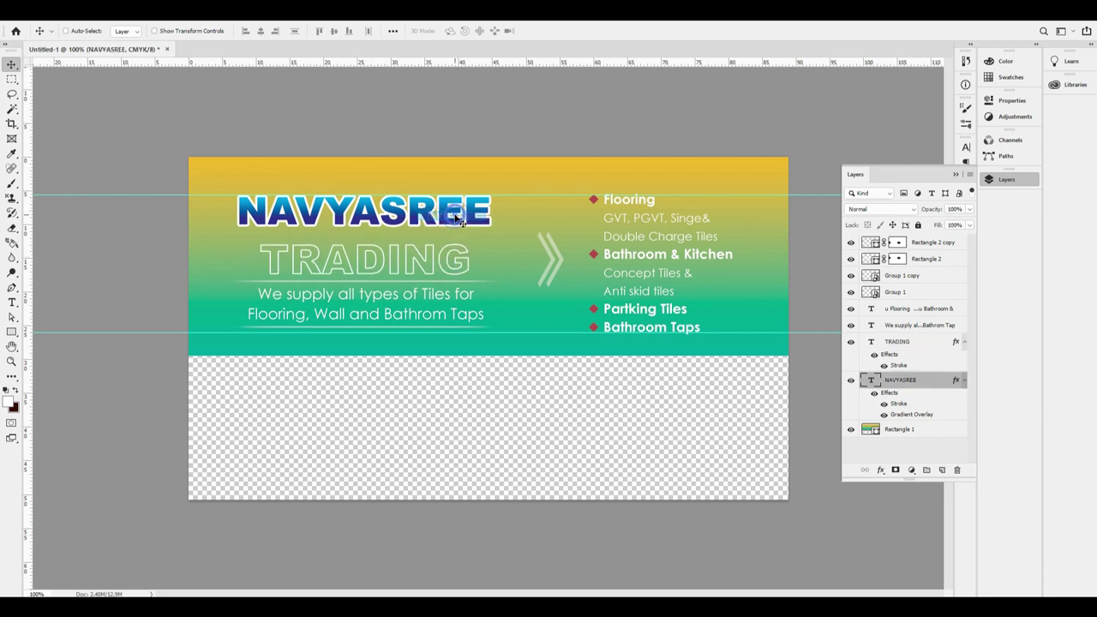
pyautogui.hotkey('ctrl', 't')
pyautogui.moveTo(363, 241); pyautogui.dragTo(360, 253)
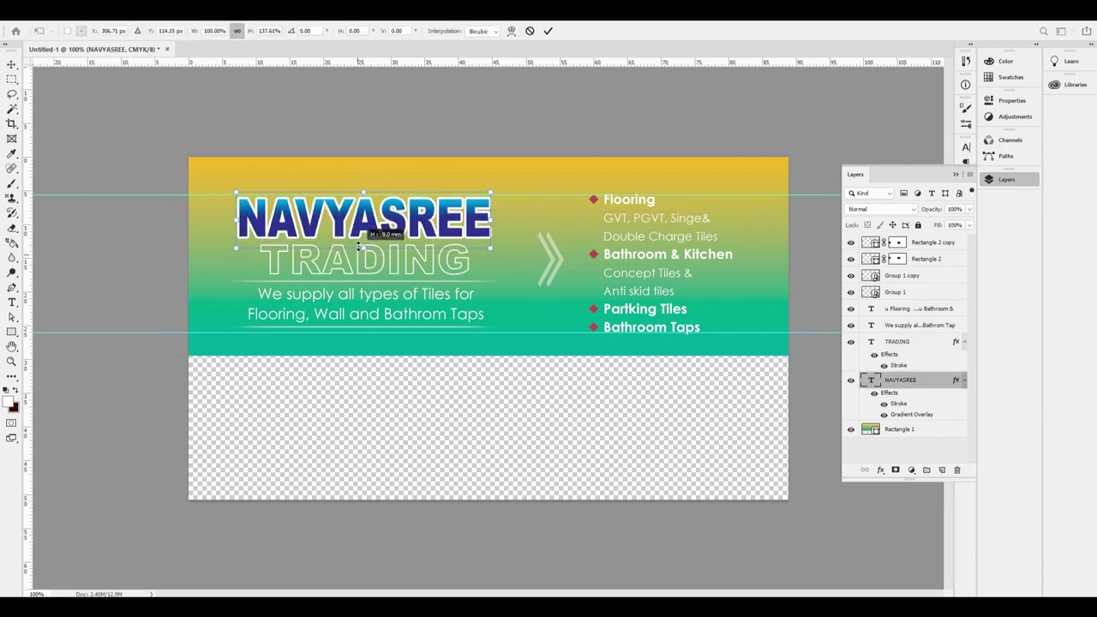
pyautogui.press('Return')
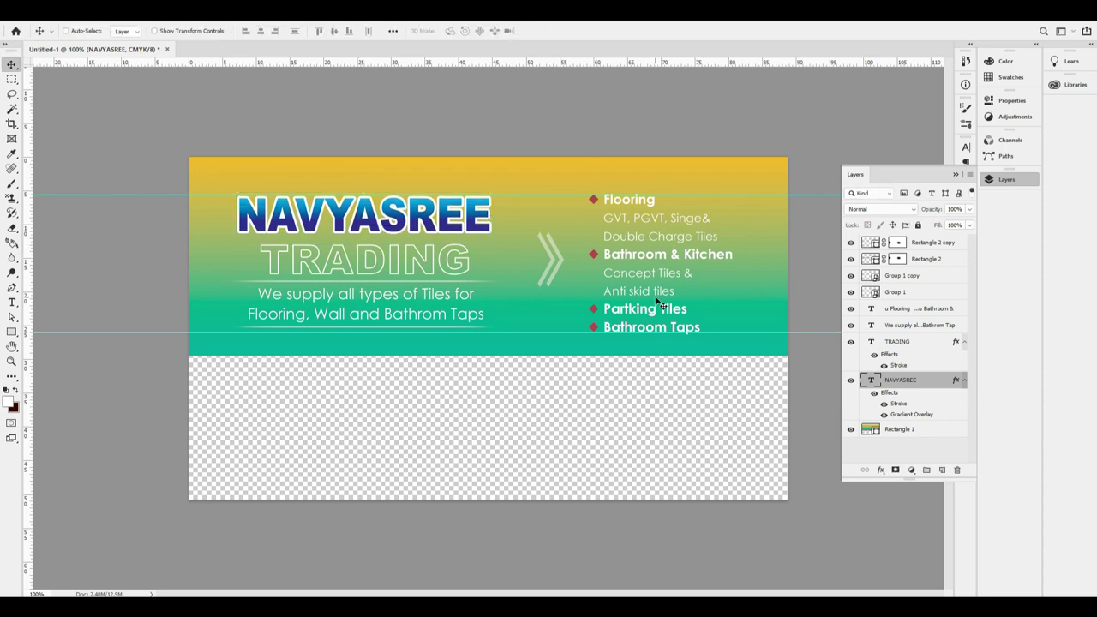
# Move NAVYASREE and TRADING up slightly together.
pyautogui.rightClick(442, 221)
pyautogui.click(454, 225)
pyautogui.rightClick(438, 267)
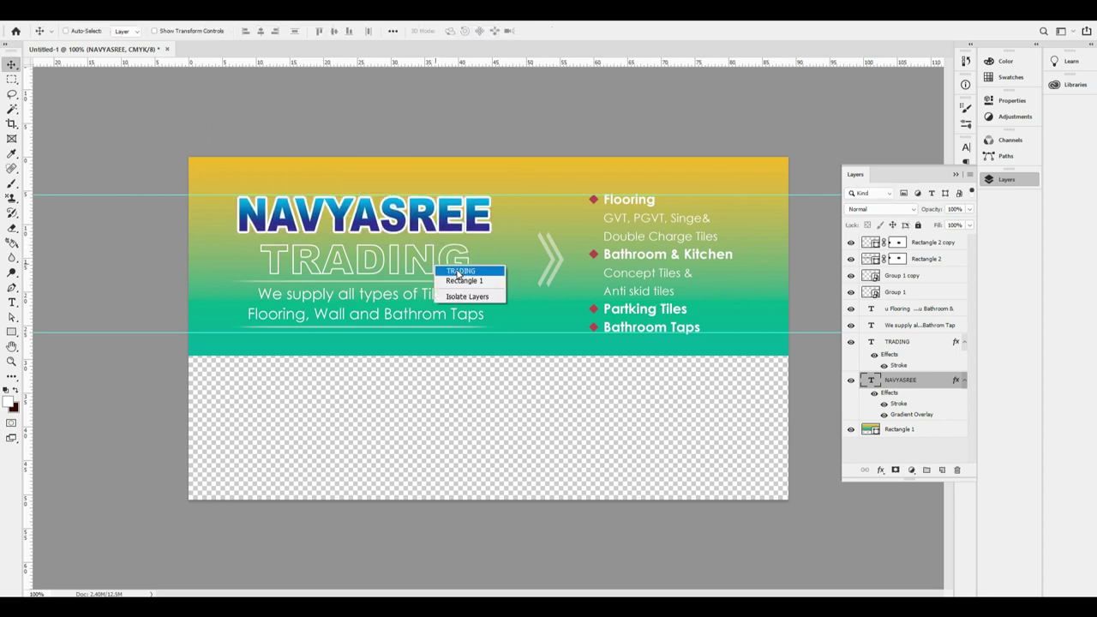
pyautogui.keyDown('shift'); pyautogui.click(447, 282); pyautogui.keyUp('shift')
pyautogui.moveTo(446, 291); pyautogui.dragTo(451, 270)
# Add the We supply tagline and Rectangle 2 divider to the heading selection.
pyautogui.rightClick(437, 296)
pyautogui.keyDown('shift'); pyautogui.click(442, 300); pyautogui.keyUp('shift')
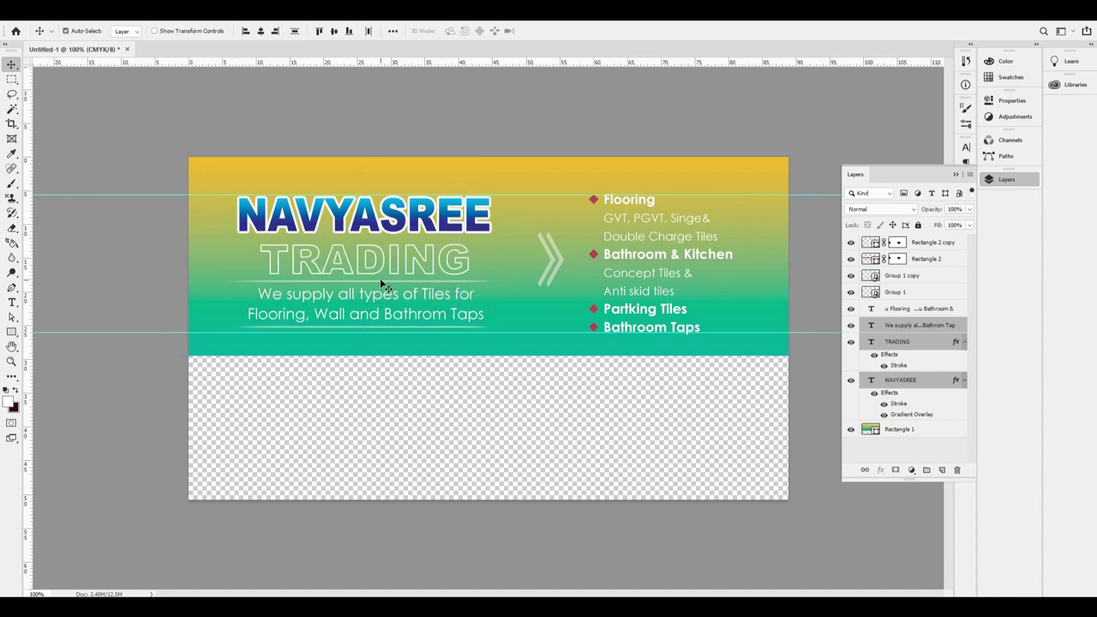
pyautogui.hotkey('ctrl', '+')
pyautogui.rightClick(371, 271)
pyautogui.keyDown('shift'); pyautogui.click(381, 281); pyautogui.keyUp('shift')
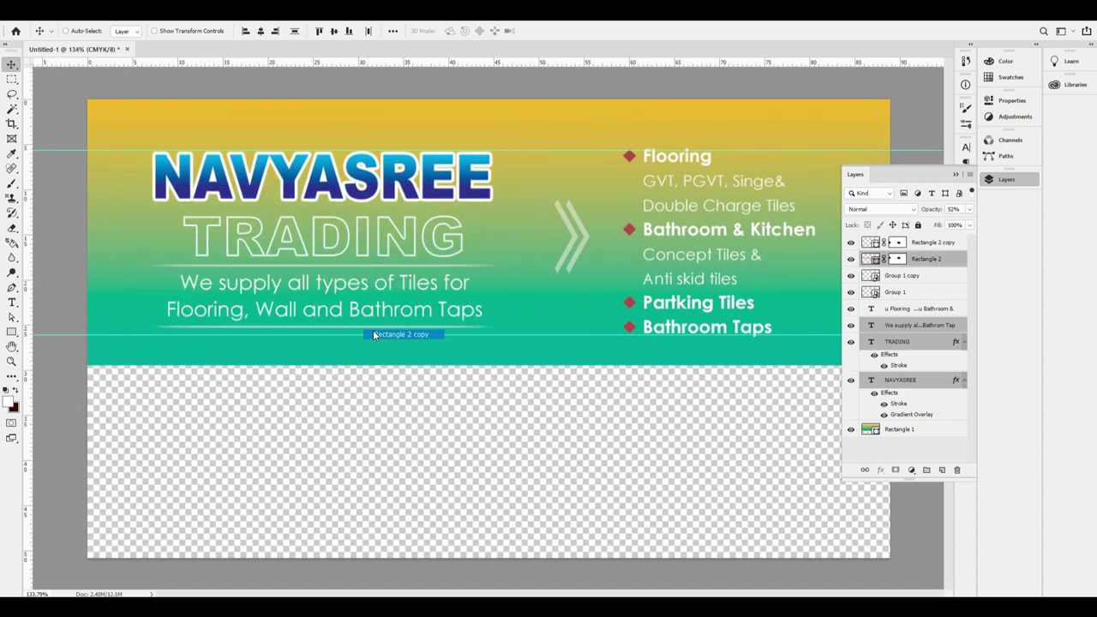
# Group the heading layers and shift the group slightly up and left.
pyautogui.hotkey('ctrl', 'g')
pyautogui.hotkey('ctrl', 't')
pyautogui.moveTo(408, 248); pyautogui.dragTo(403, 241)
pyautogui.press('Return')
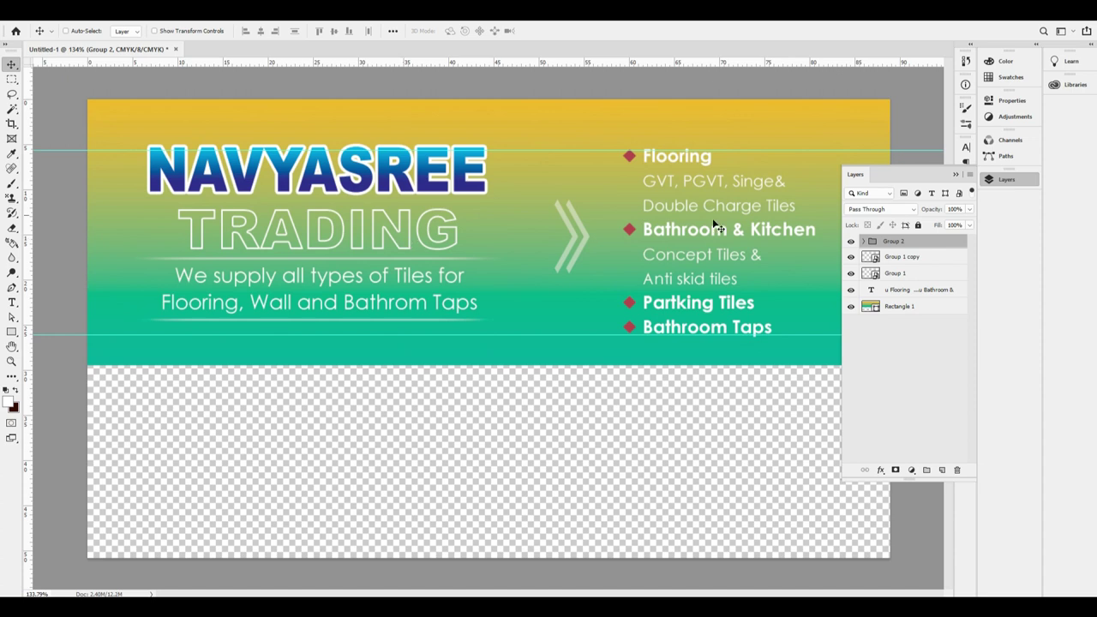
# Nudge the product list text to sit slightly higher.
pyautogui.keyDown('ctrl'); pyautogui.click(734, 249); pyautogui.keyUp('ctrl')
pyautogui.press('Up')
pyautogui.press('Up')
pyautogui.press('Up')
pyautogui.press('Up')
pyautogui.press('Up')
pyautogui.press('Up')
pyautogui.press('Up')
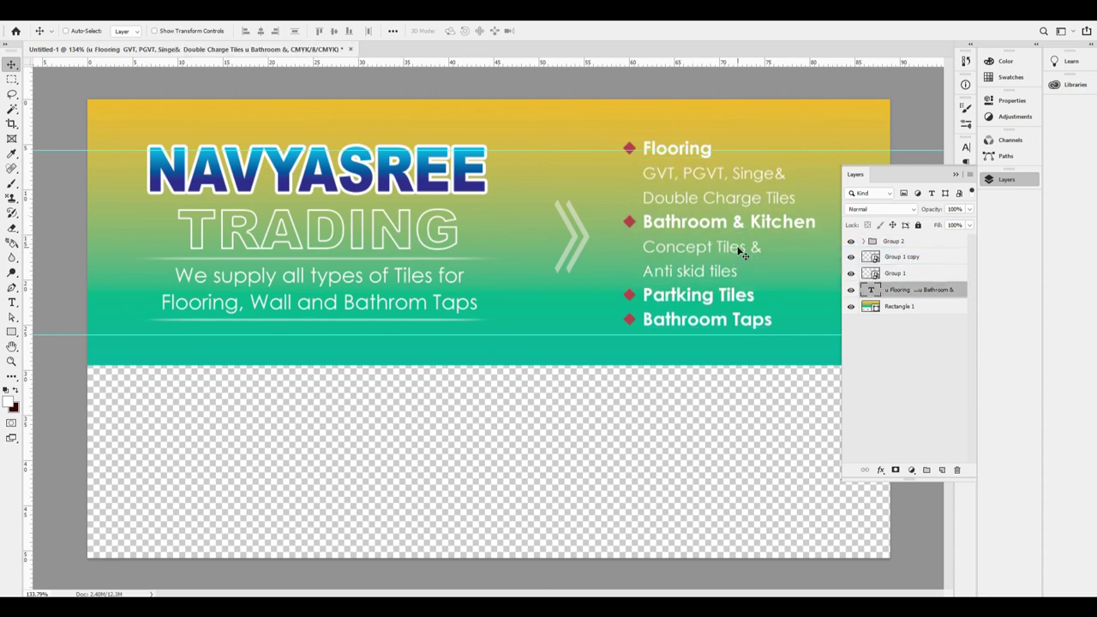
pyautogui.press('Down')
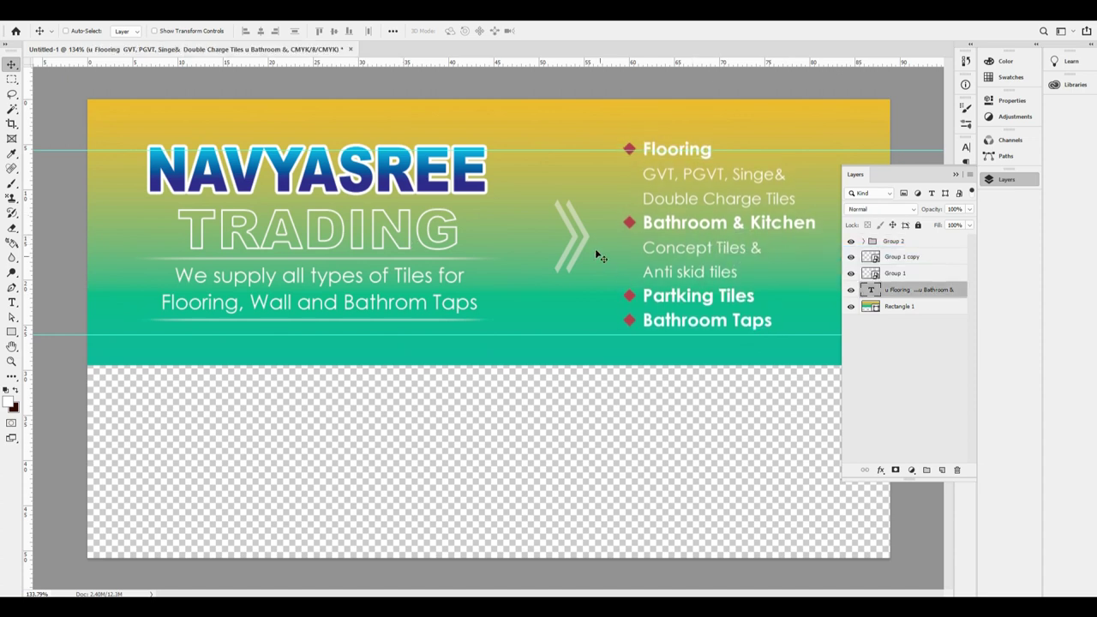
# Move both chevrons left to centre them between the guides, with guides hidden.
pyautogui.keyDown('ctrl'); pyautogui.click(584, 229); pyautogui.keyUp('ctrl')
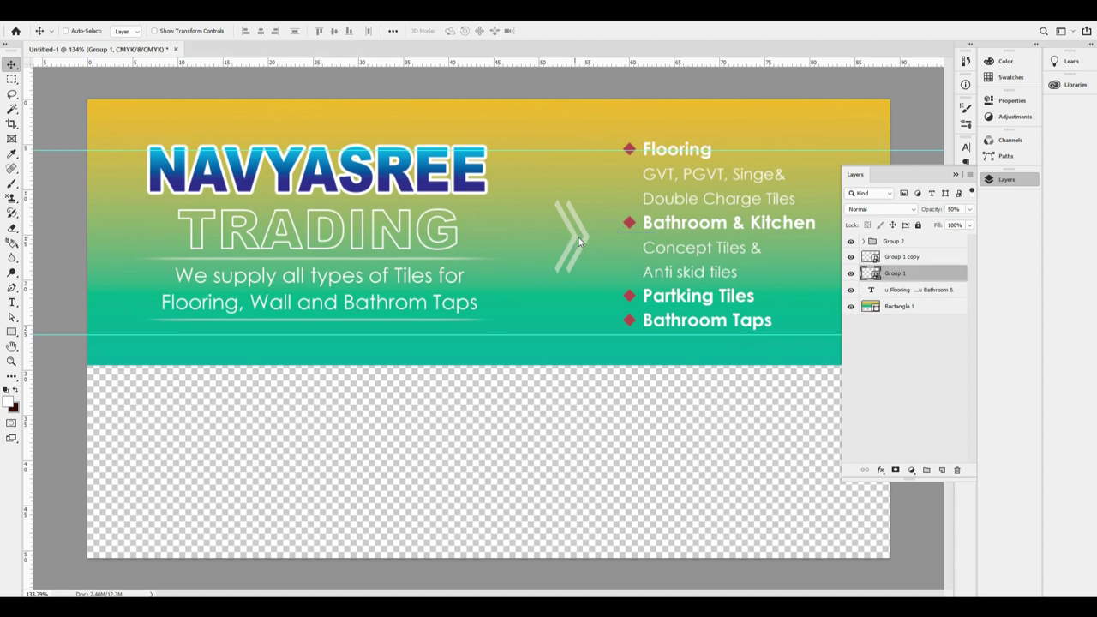
pyautogui.keyDown('ctrl'); pyautogui.click(588, 245); pyautogui.keyUp('ctrl')
pyautogui.rightClick(588, 237)
pyautogui.moveTo(588, 236)
pyautogui.mouseDown()
pyautogui.moveTo(600, 247)
pyautogui.moveTo(605, 233)
pyautogui.moveTo(600, 243)
pyautogui.mouseUp()
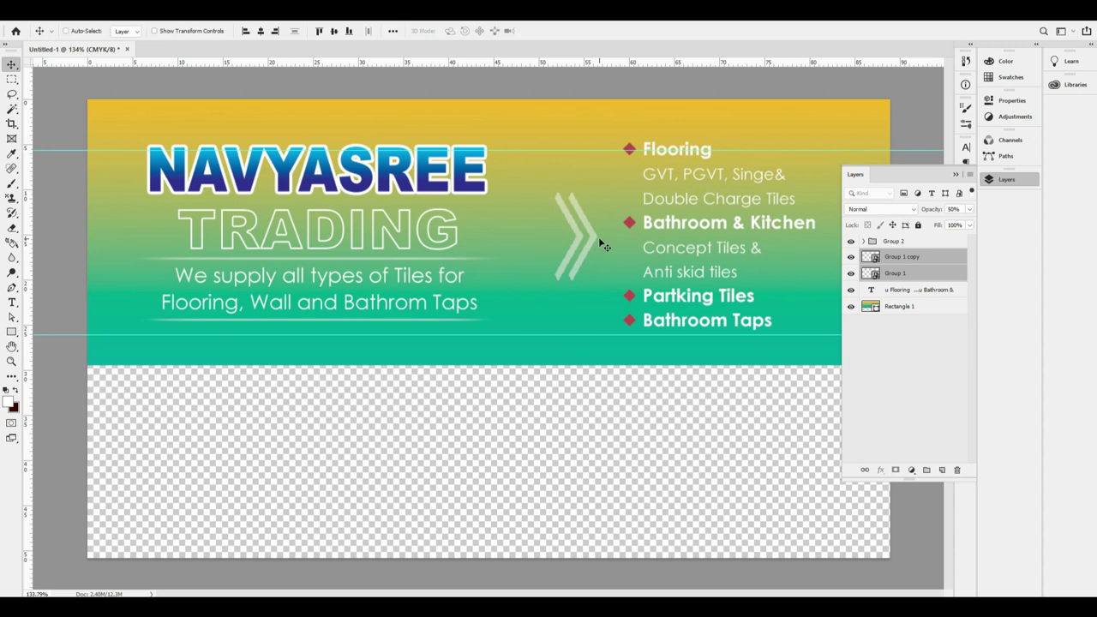
pyautogui.hotkey('ctrl', '-')
pyautogui.hotkey('ctrl', 'h')
pyautogui.moveTo(598, 237); pyautogui.dragTo(567, 235)
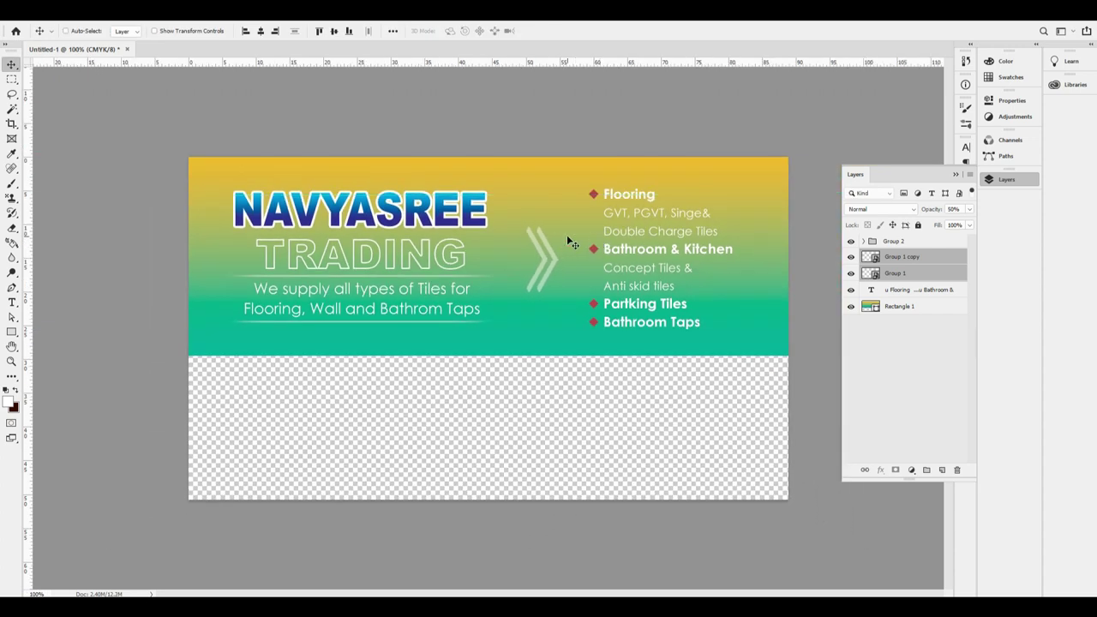
# Add a white Solid Color fill layer and send it to the bottom of the stack.
pyautogui.rightClick(589, 449)
pyautogui.click(630, 451)
pyautogui.click(911, 469)
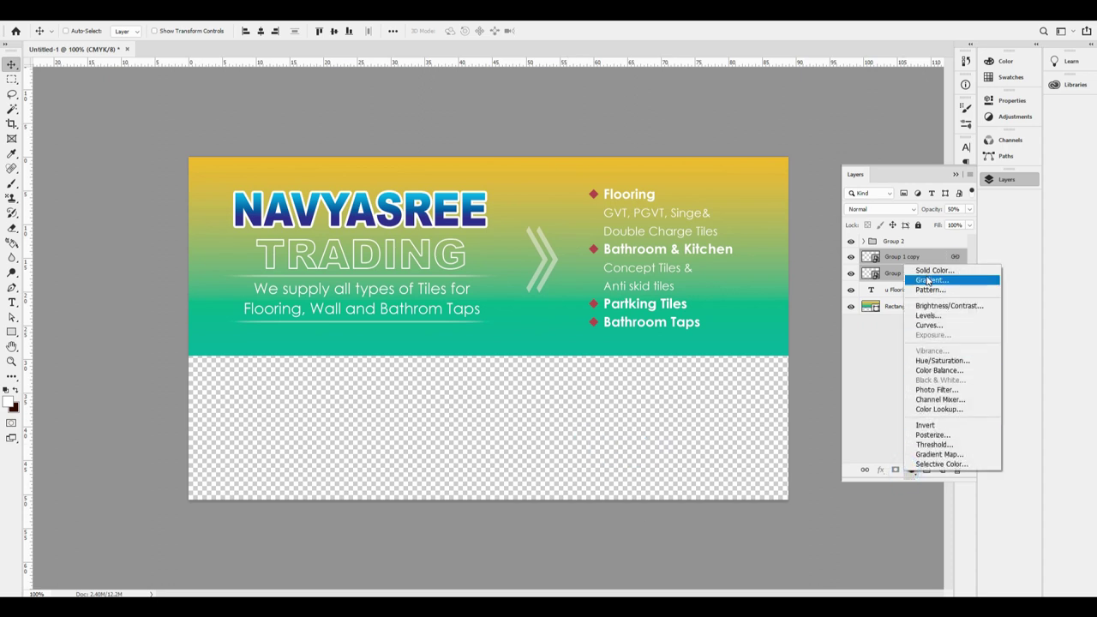
pyautogui.click(933, 271)
pyautogui.press('Return')
pyautogui.hotkey('ctrl', 'shift', '[')
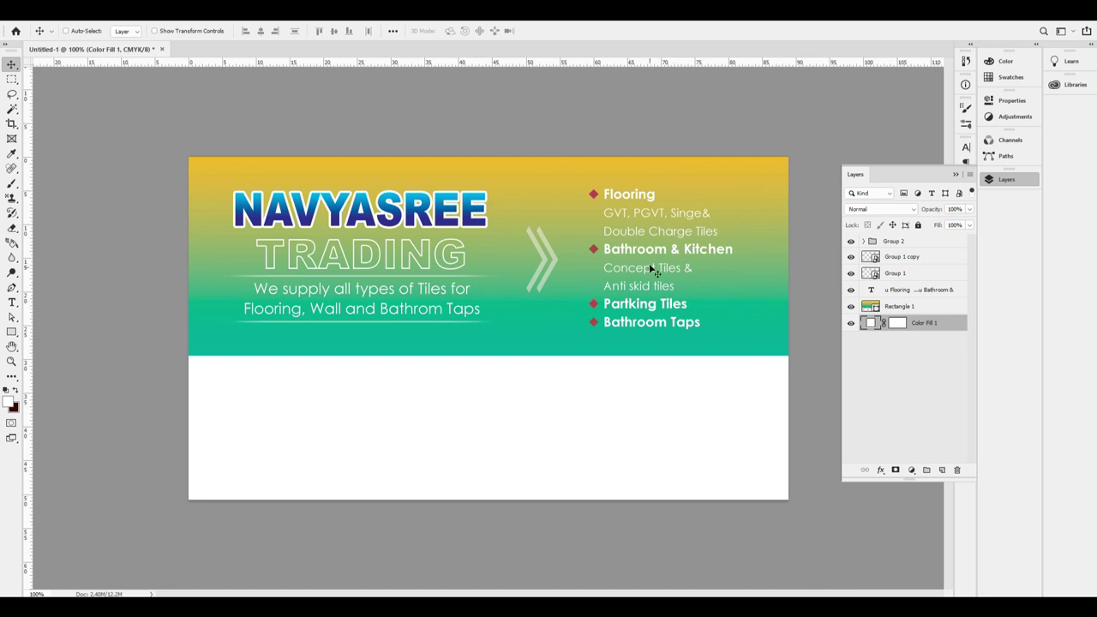
pyautogui.rightClick(672, 238)
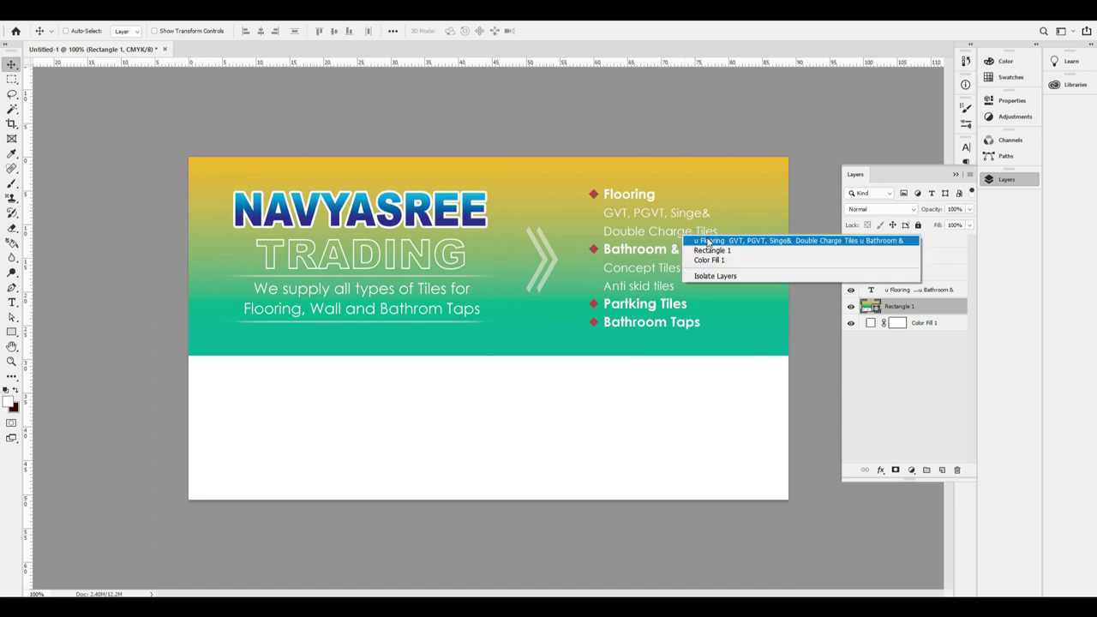
# Duplicate the product list into the white band and delete every line except Flooring.
pyautogui.click(685, 242)
pyautogui.moveTo(664, 234); pyautogui.dragTo(498, 387)
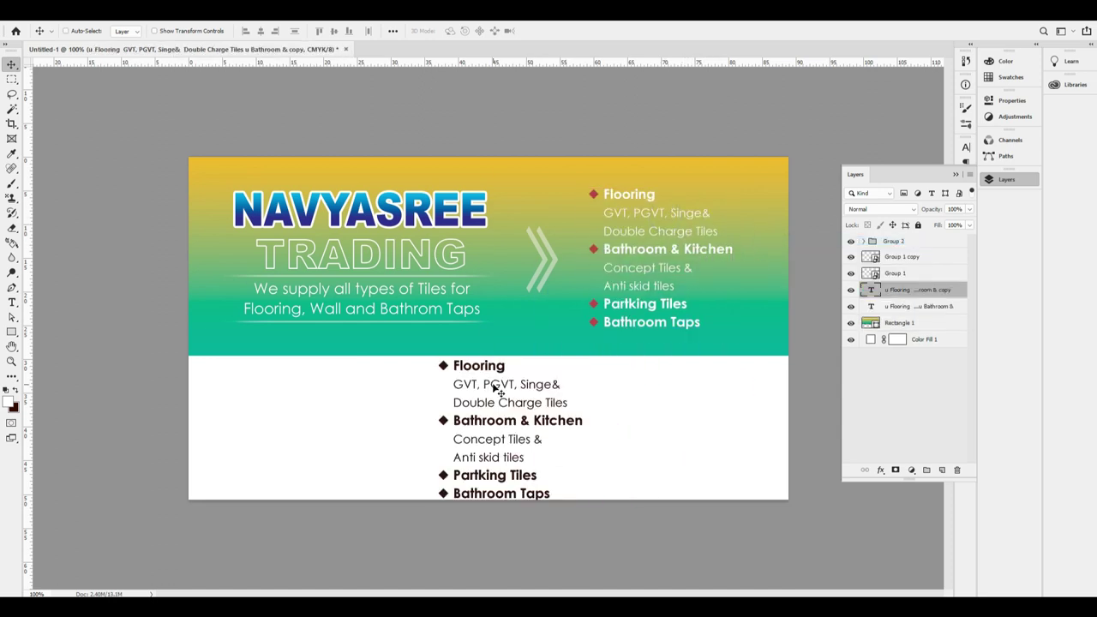
pyautogui.press('t')
pyautogui.click(462, 366)
pyautogui.hotkey('shift', 'Down')
pyautogui.hotkey('shift', 'Down')
pyautogui.hotkey('shift', 'Down')
pyautogui.hotkey('shift', 'Down')
pyautogui.hotkey('shift', 'Down')
pyautogui.hotkey('shift', 'Down')
pyautogui.hotkey('shift', 'Down')
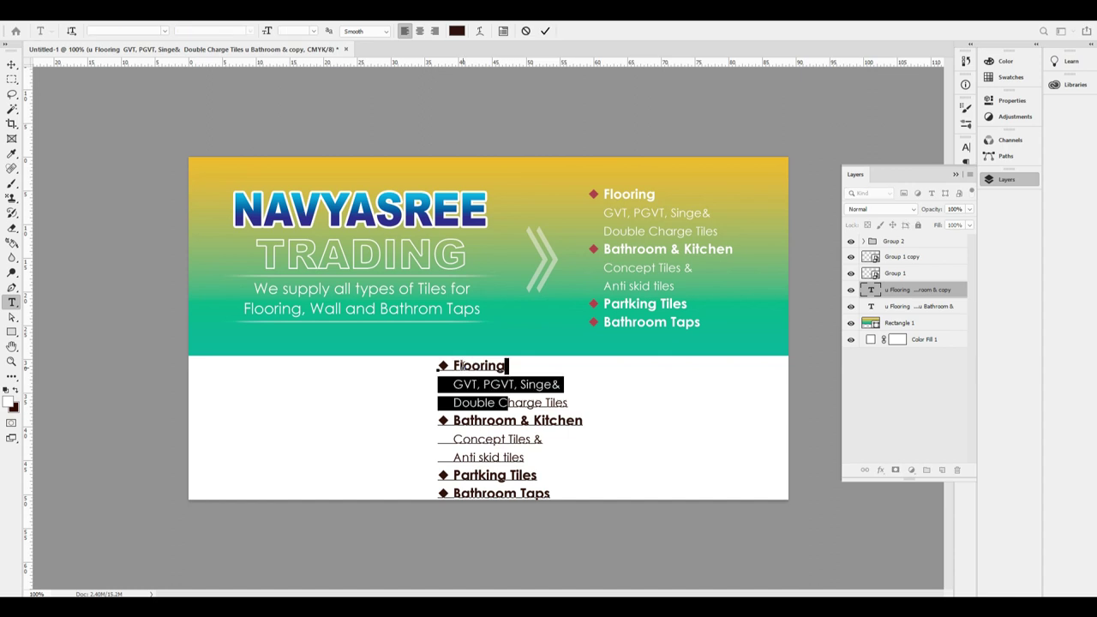
pyautogui.press('Right')
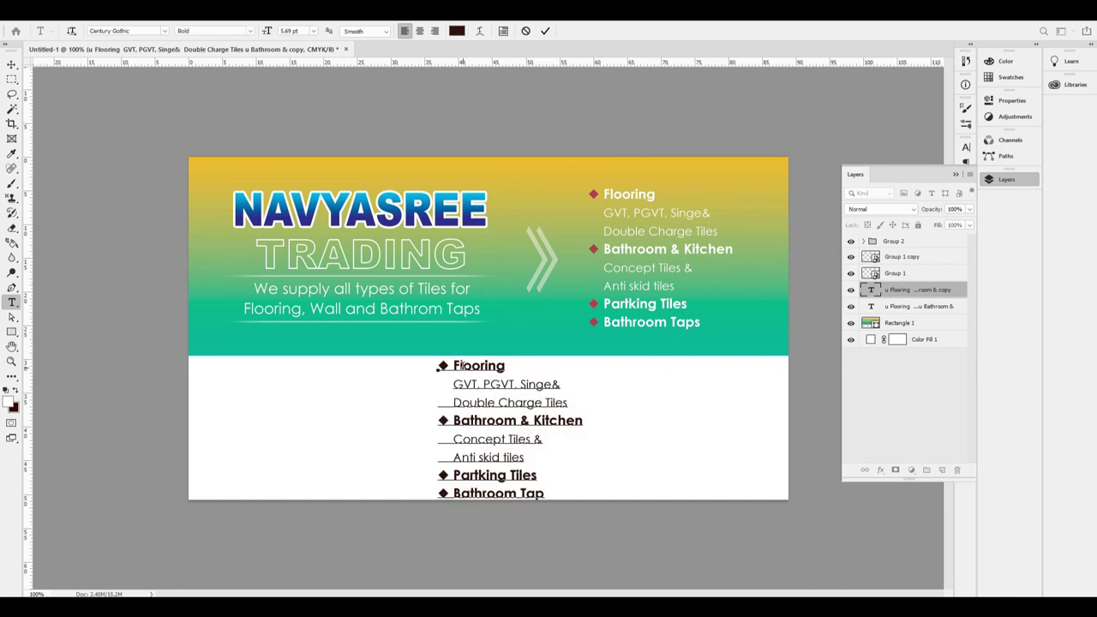
pyautogui.hotkey('shift', 'Up')
pyautogui.hotkey('shift', 'Up')
pyautogui.hotkey('shift', 'Up')
pyautogui.hotkey('shift', 'Up')
pyautogui.hotkey('shift', 'Up')
pyautogui.hotkey('shift', 'Up')
pyautogui.press('BackSpace')
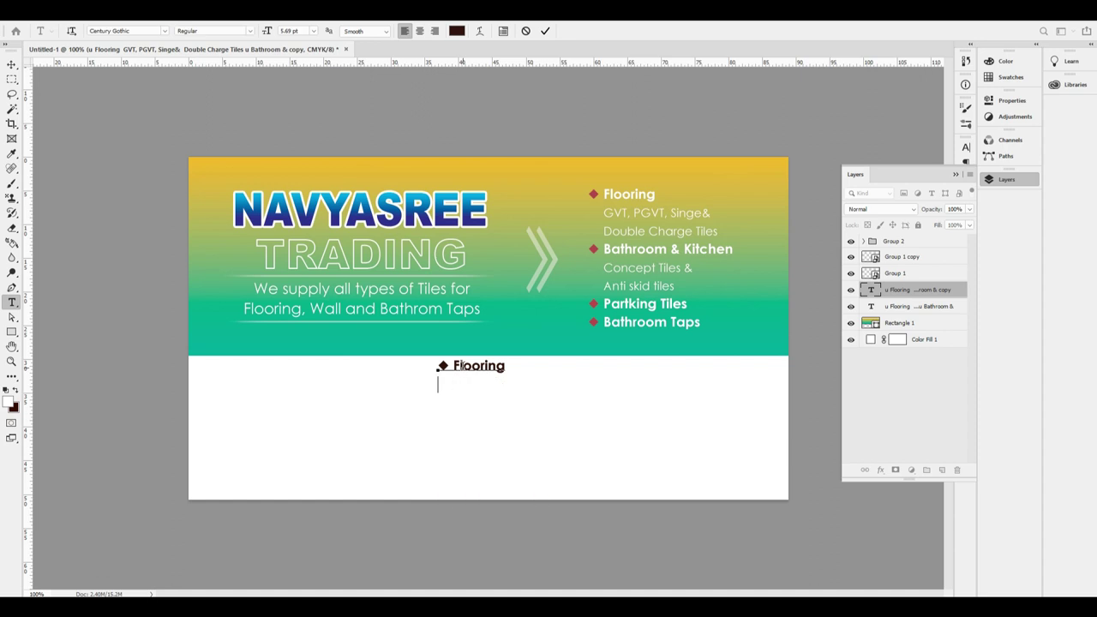
# Centre the Flooring line horizontally on the card and select its text for replacing.
pyautogui.hotkey('ctrl', 'a')
pyautogui.click(419, 31)
pyautogui.click(12, 123)
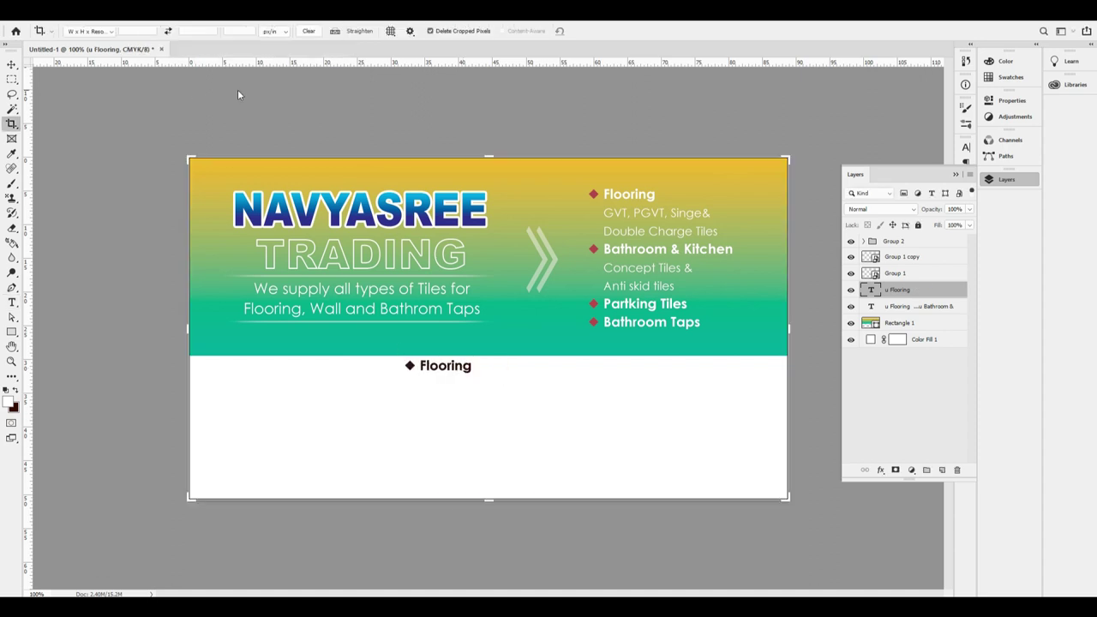
pyautogui.click(12, 65)
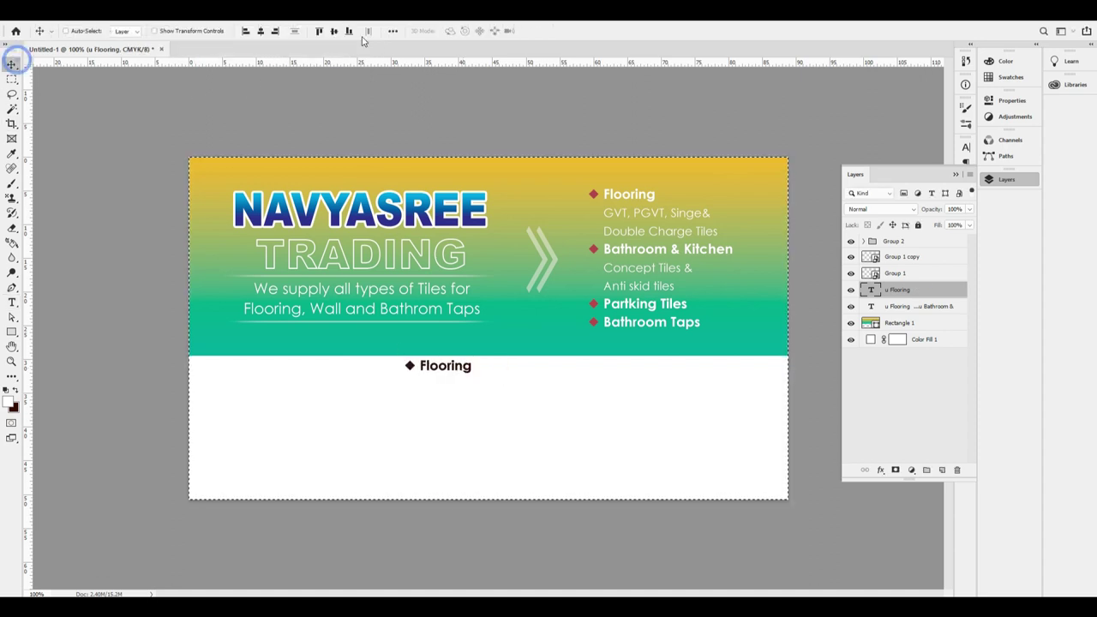
pyautogui.click(259, 32)
pyautogui.click(263, 32)
pyautogui.press('t')
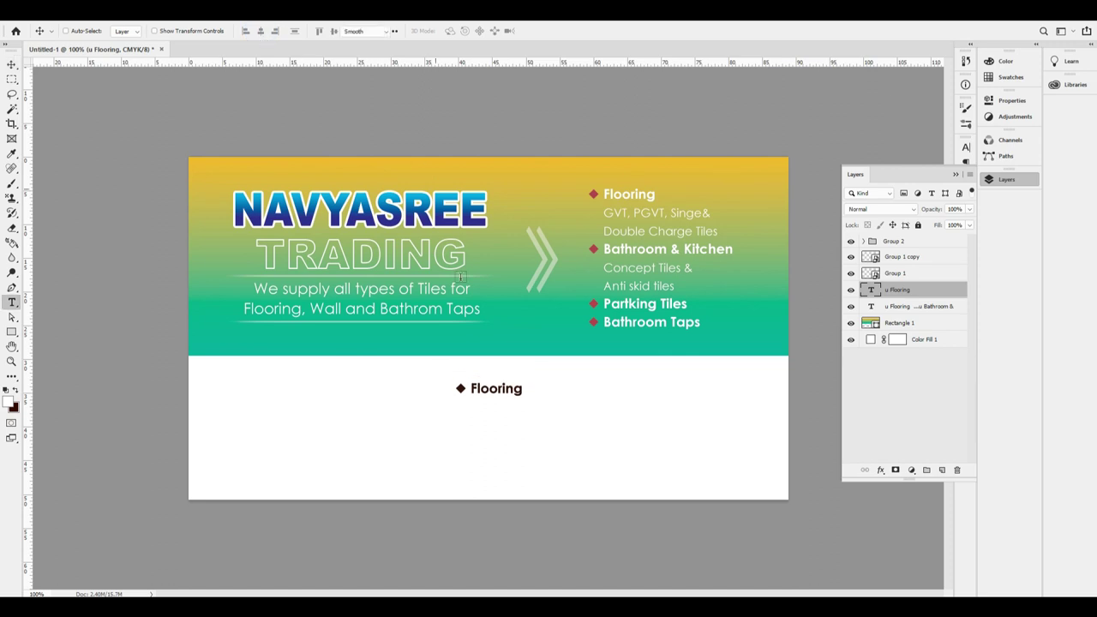
pyautogui.moveTo(430, 391); pyautogui.dragTo(432, 396)
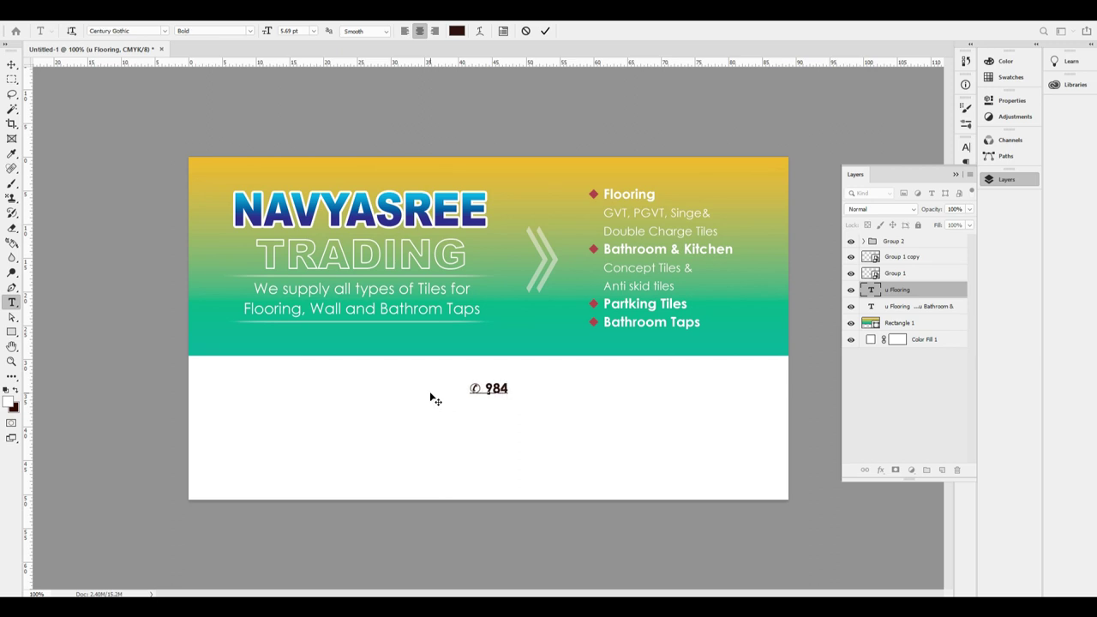
# Type the phone number 987654321, enlarge it, and centre it on the card.
pyautogui.write('987654321')
pyautogui.hotkey('ctrl', 'Return')
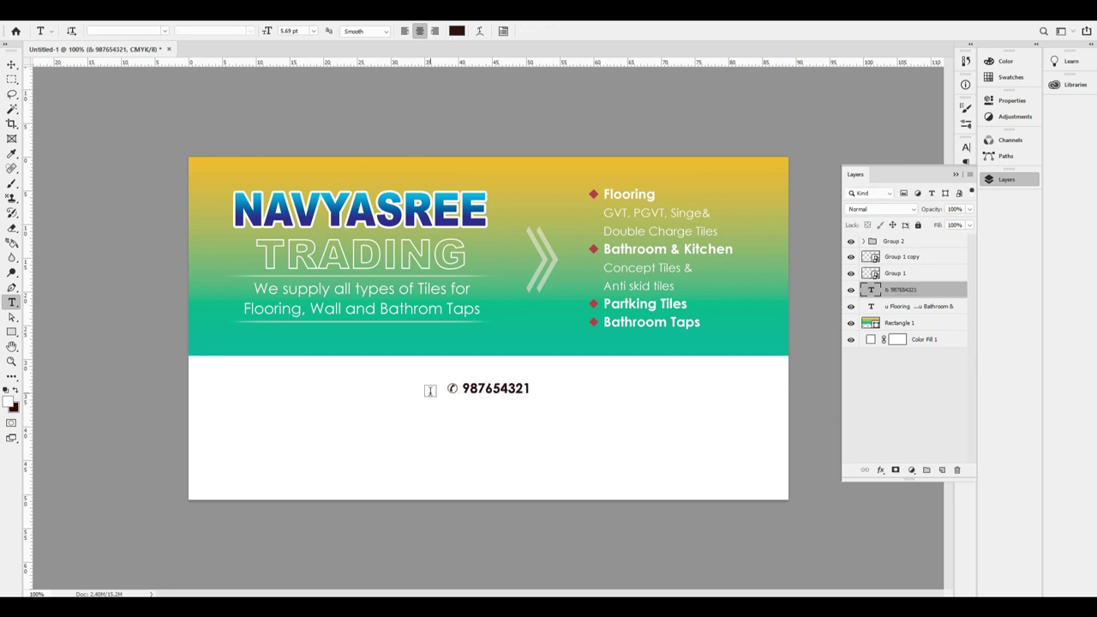
pyautogui.hotkey('ctrl', 't')
pyautogui.moveTo(537, 400); pyautogui.dragTo(588, 434)
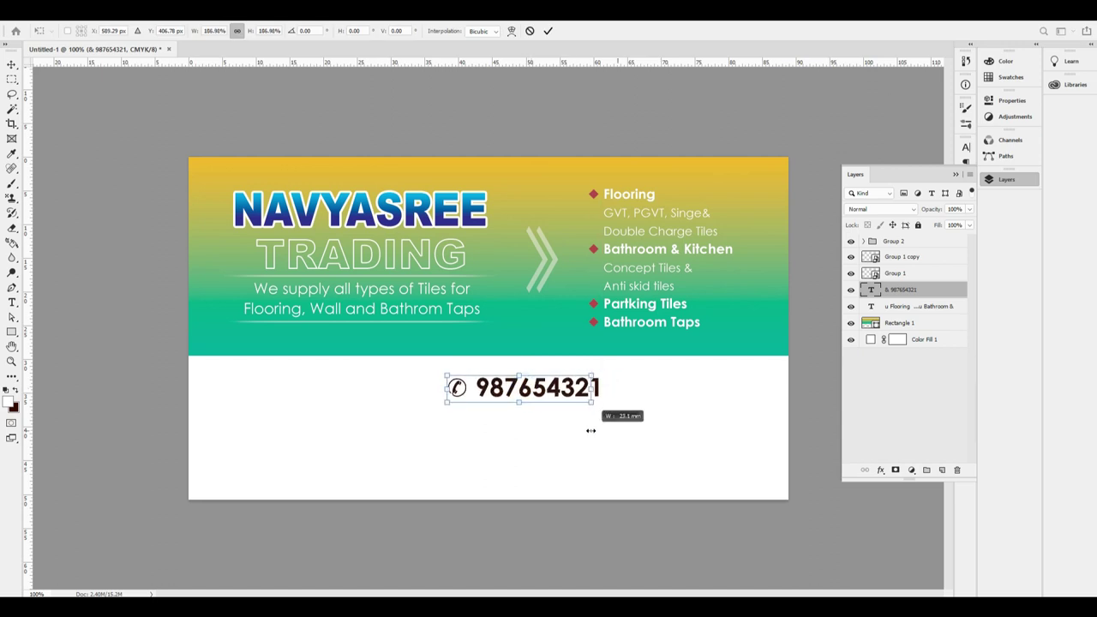
pyautogui.press('Return')
pyautogui.click(260, 31)
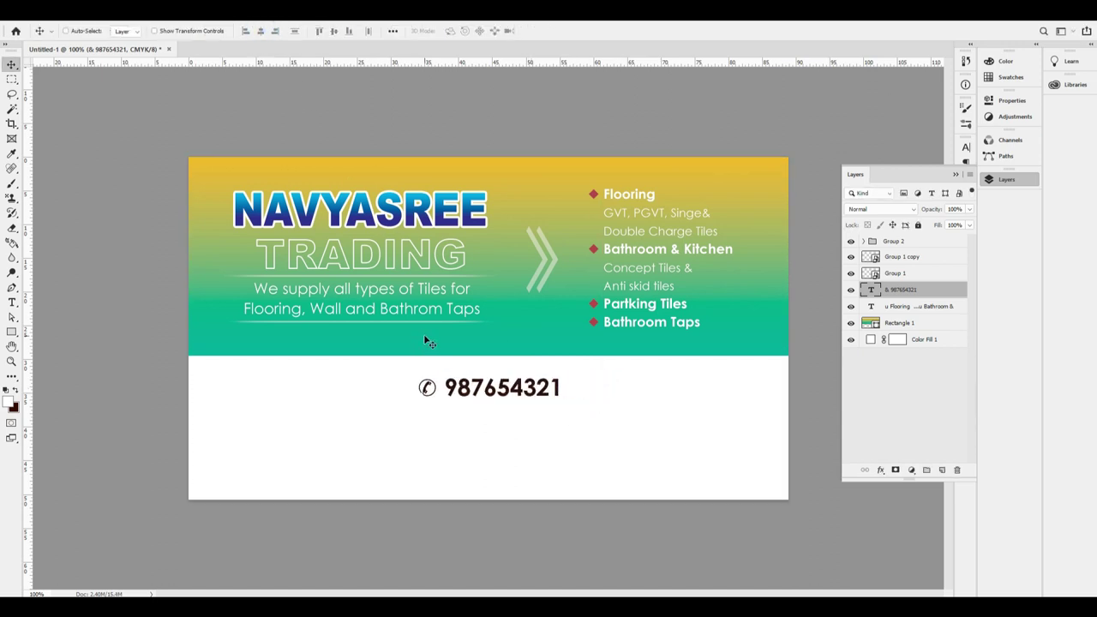
# Duplicate the phone line below, remove the phone icon, and set it to Regular weight.
pyautogui.moveTo(534, 383); pyautogui.dragTo(514, 421)
pyautogui.doubleClick(515, 422)
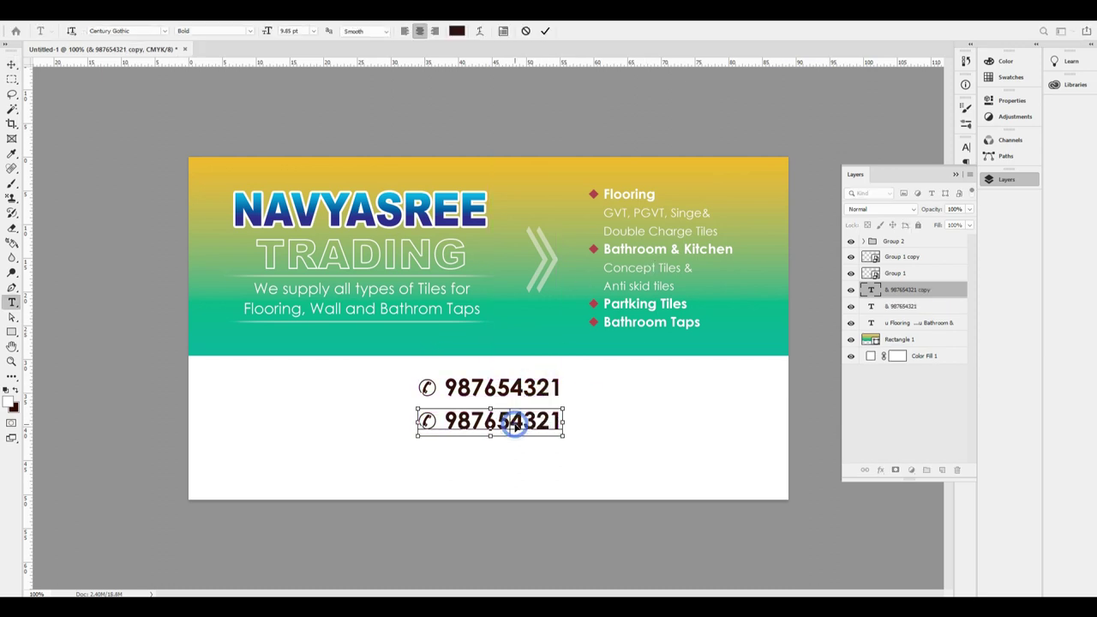
pyautogui.hotkey('ctrl', 'a')
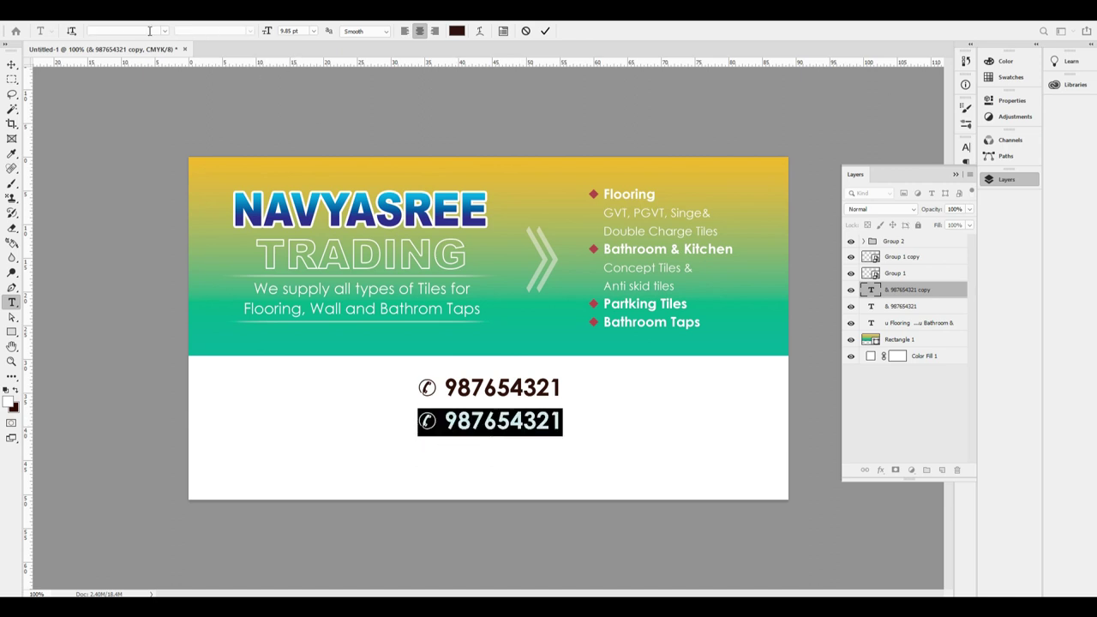
pyautogui.moveTo(451, 420); pyautogui.dragTo(420, 420)
pyautogui.press('BackSpace')
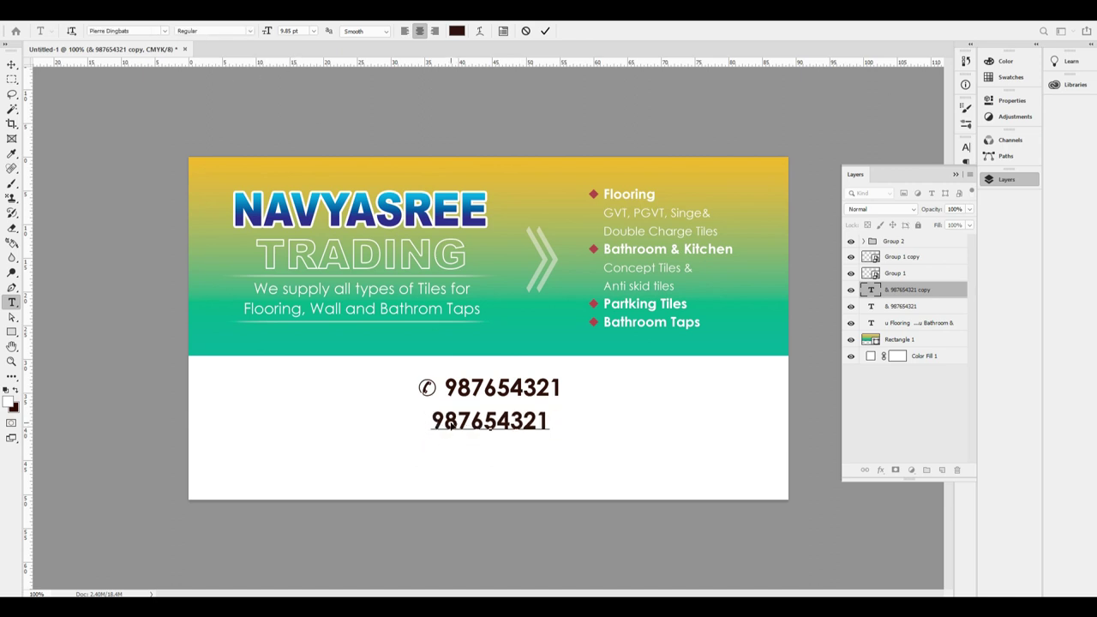
pyautogui.hotkey('ctrl', 'a')
pyautogui.click(502, 419)
# Replace the copy with the company e-mail address and reduce it to 7.3 pt.
pyautogui.hotkey('ctrl', 'a')
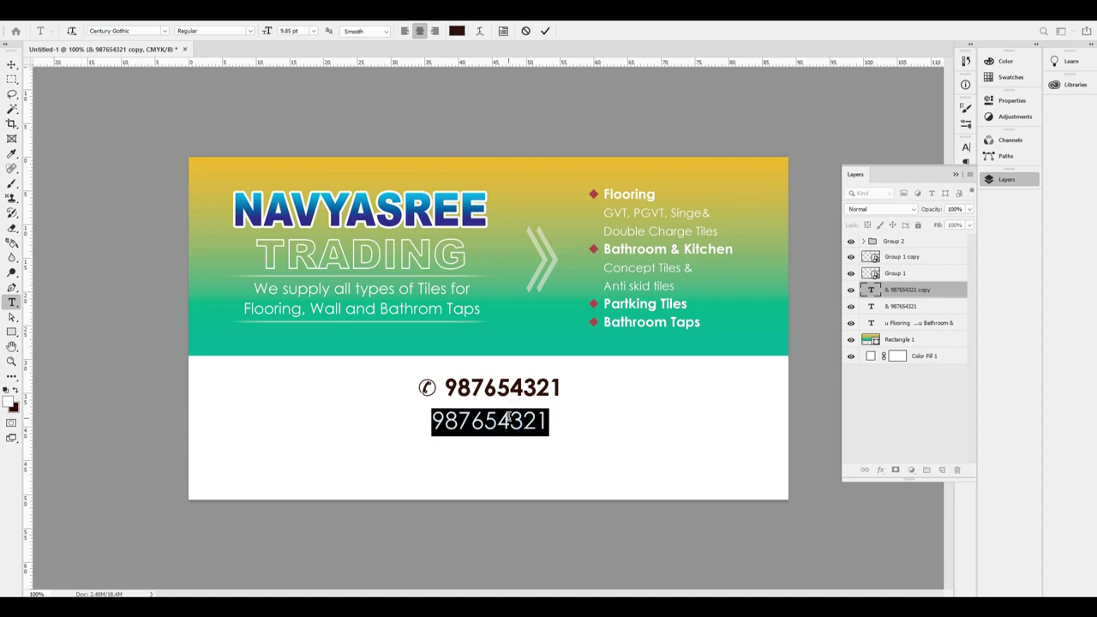
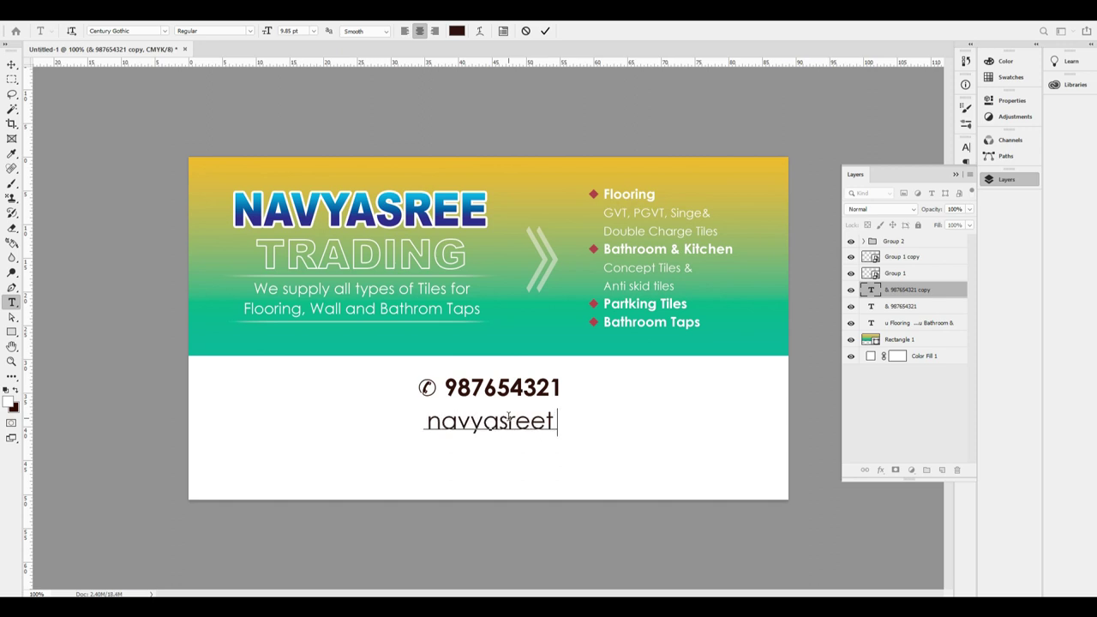
pyautogui.hotkey('ctrl', 'a')
pyautogui.hotkey('ctrl', 'shift', ',')
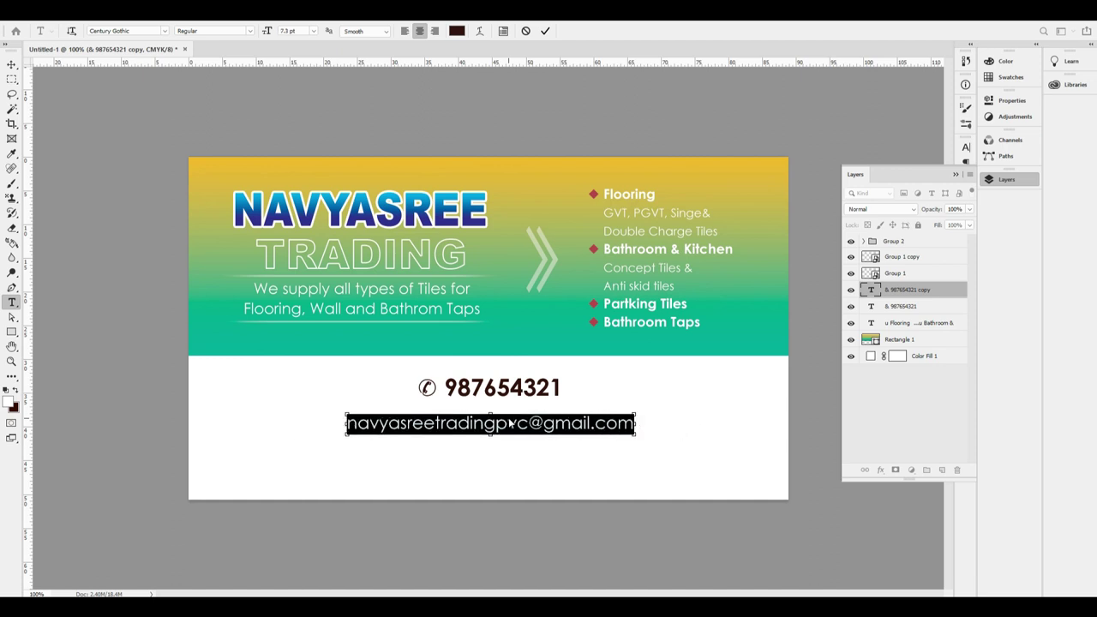
pyautogui.hotkey('ctrl', 'Return')
# Centre the e-mail line under the phone number and nudge it up slightly.
pyautogui.press('v')
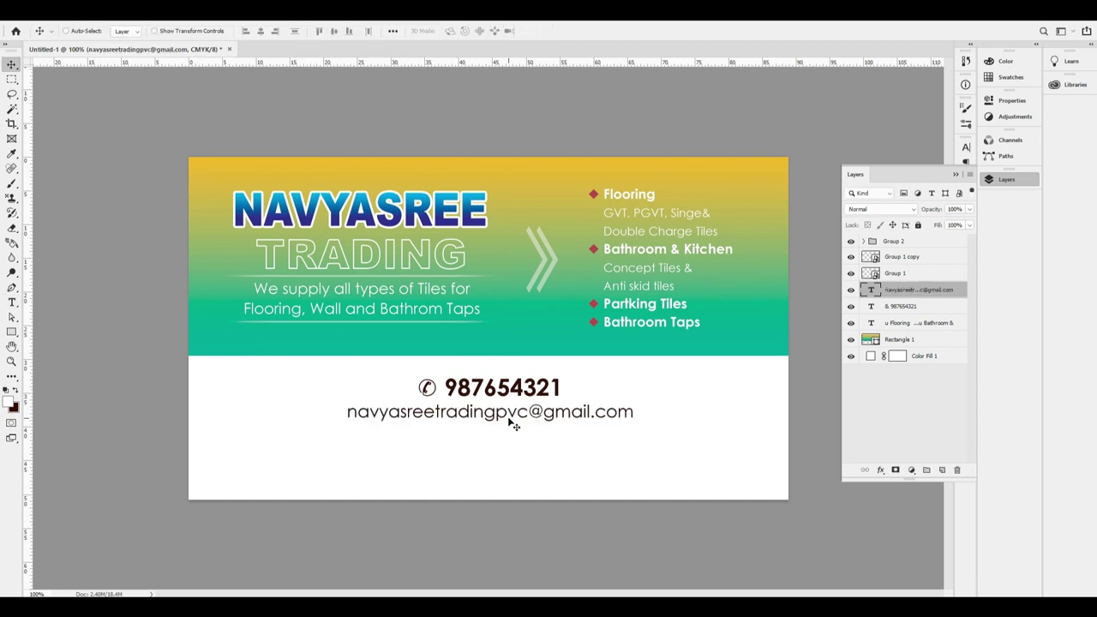
pyautogui.click(260, 31)
pyautogui.hotkey('ctrl', 'd')
pyautogui.press('Up')
pyautogui.press('Up')
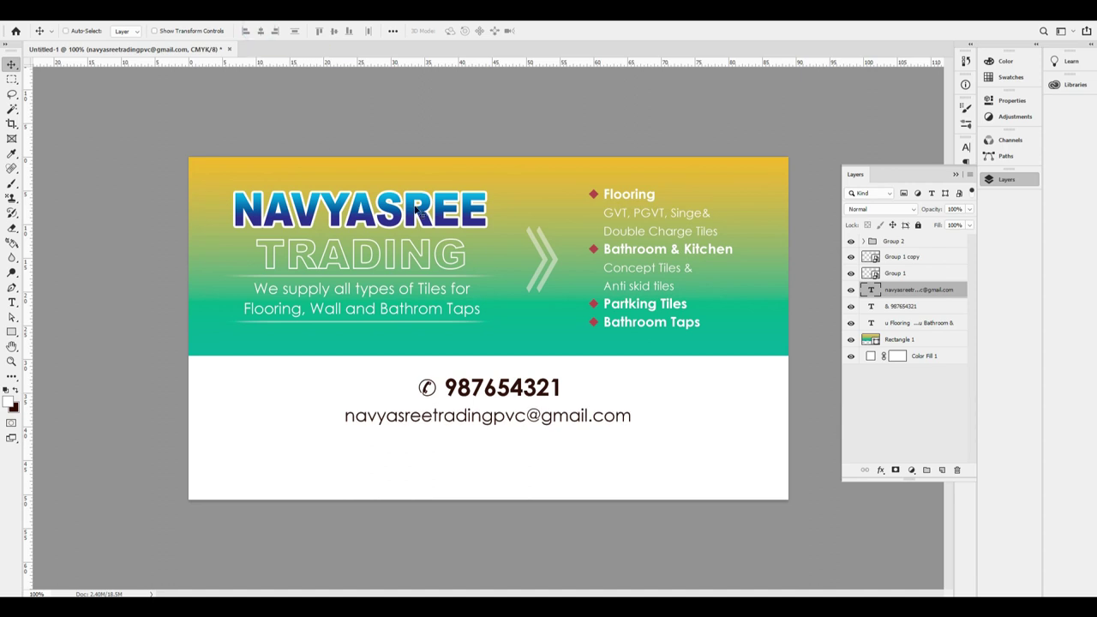
# Duplicate the e-mail line below and type the first line of the postal address.
pyautogui.moveTo(557, 418); pyautogui.dragTo(559, 451)
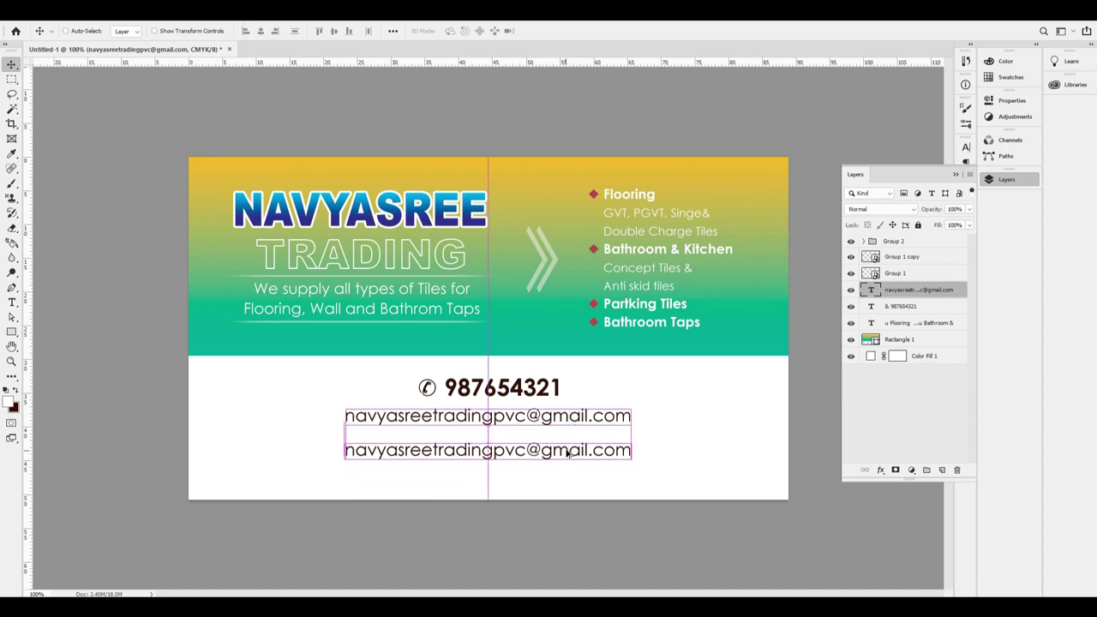
pyautogui.press('t')
pyautogui.click(536, 448)
pyautogui.hotkey('ctrl', 'a')
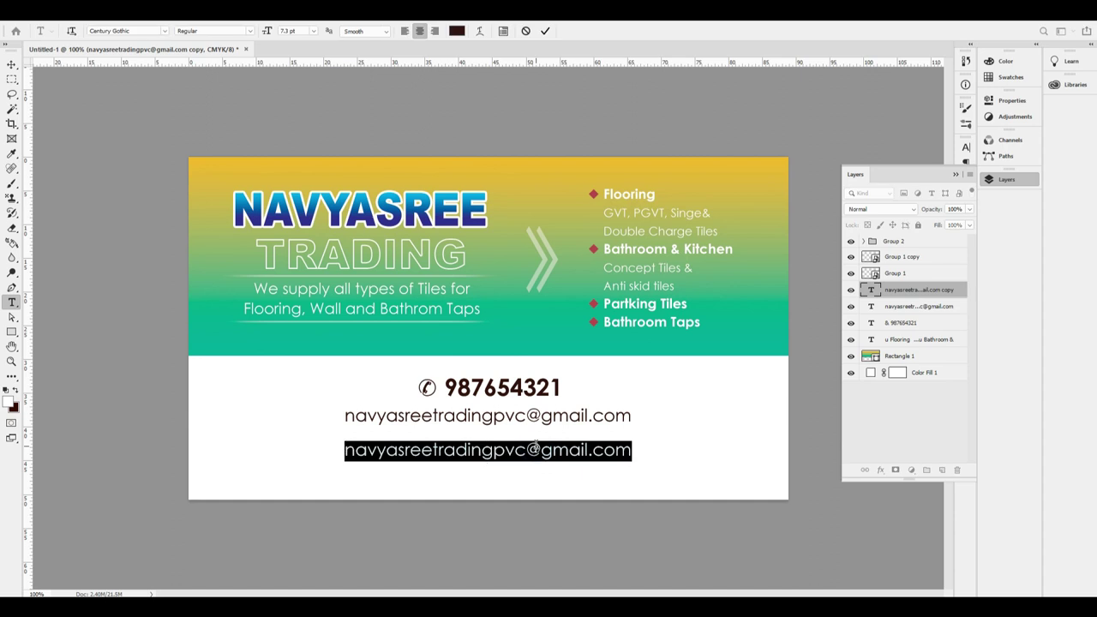
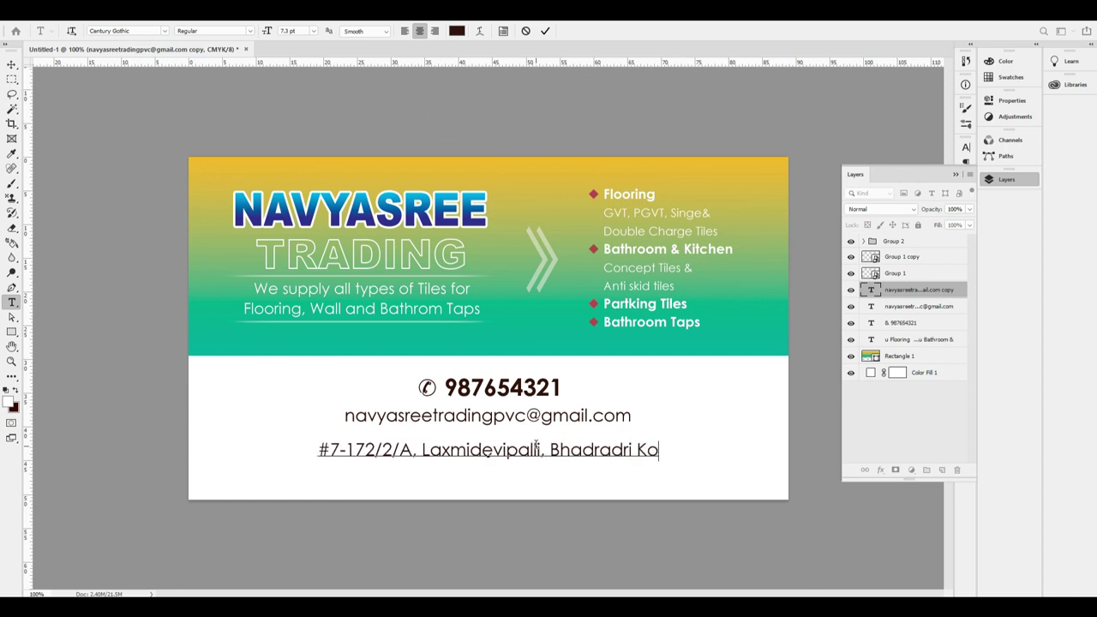
pyautogui.press('Return')
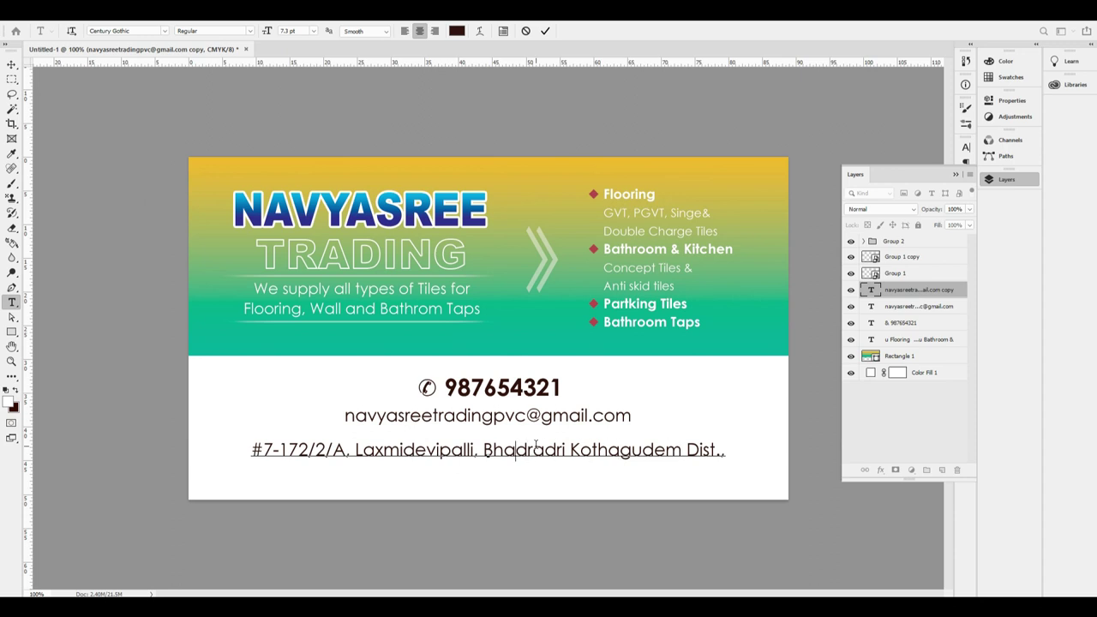
# Type the second address line with town, PIN code and state, then commit.
pyautogui.press('Return')
pyautogui.press('Down')
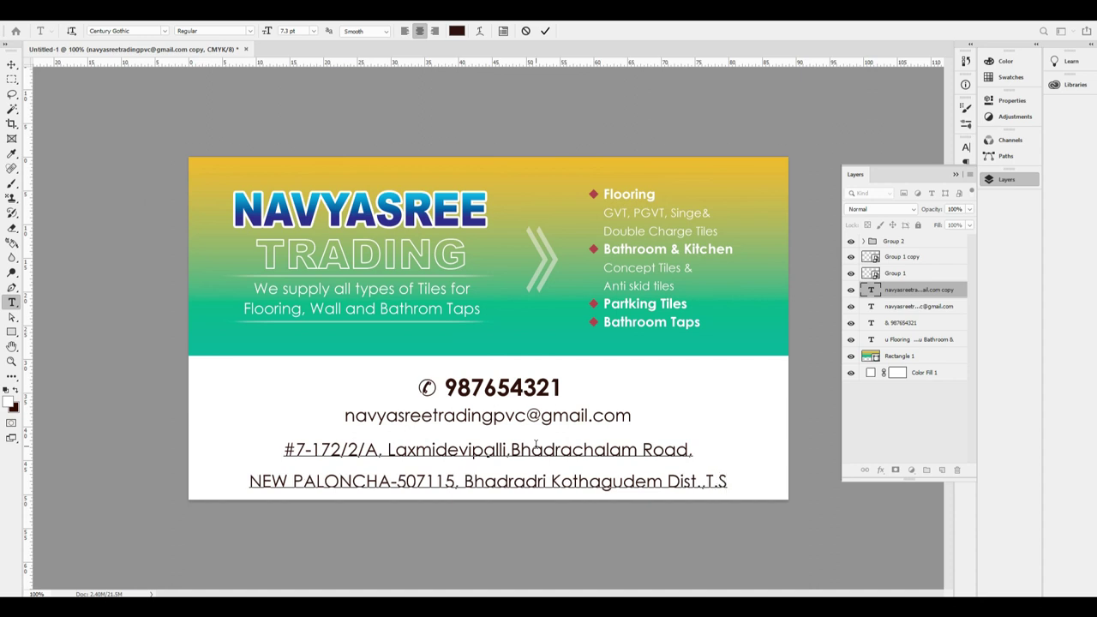
pyautogui.hotkey('ctrl', 'Return')
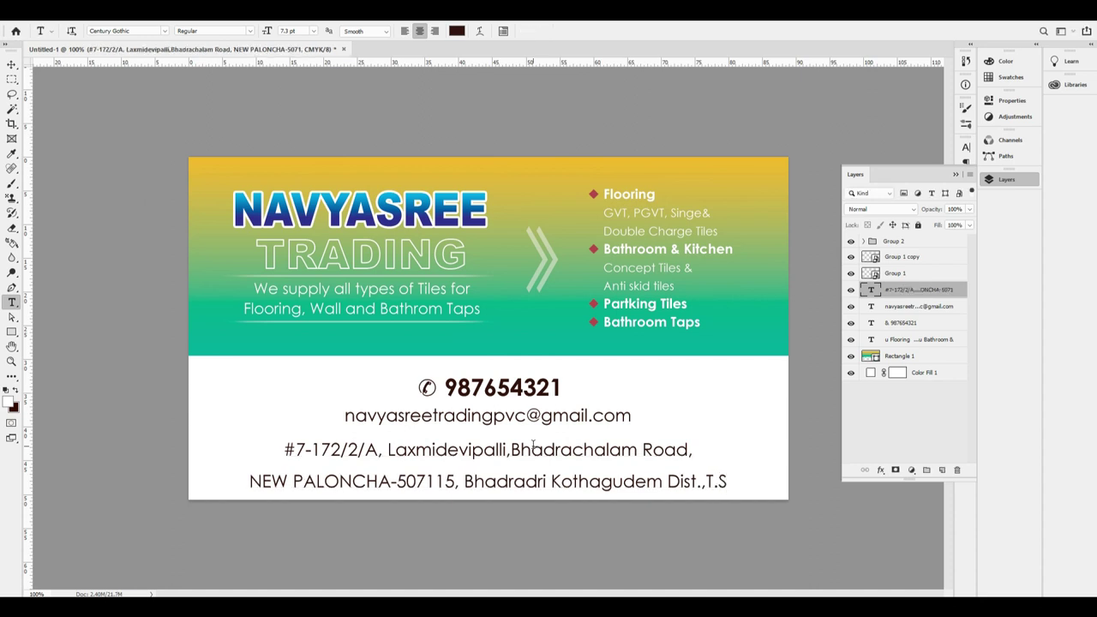
# Tighten the address leading, narrow the block slightly, and centre it horizontally.
pyautogui.click(492, 461)
pyautogui.hotkey('ctrl', 'a')
pyautogui.hotkey('alt', 'Up')
pyautogui.hotkey('alt', 'Up')
pyautogui.hotkey('alt', 'Up')
pyautogui.hotkey('alt', 'Up')
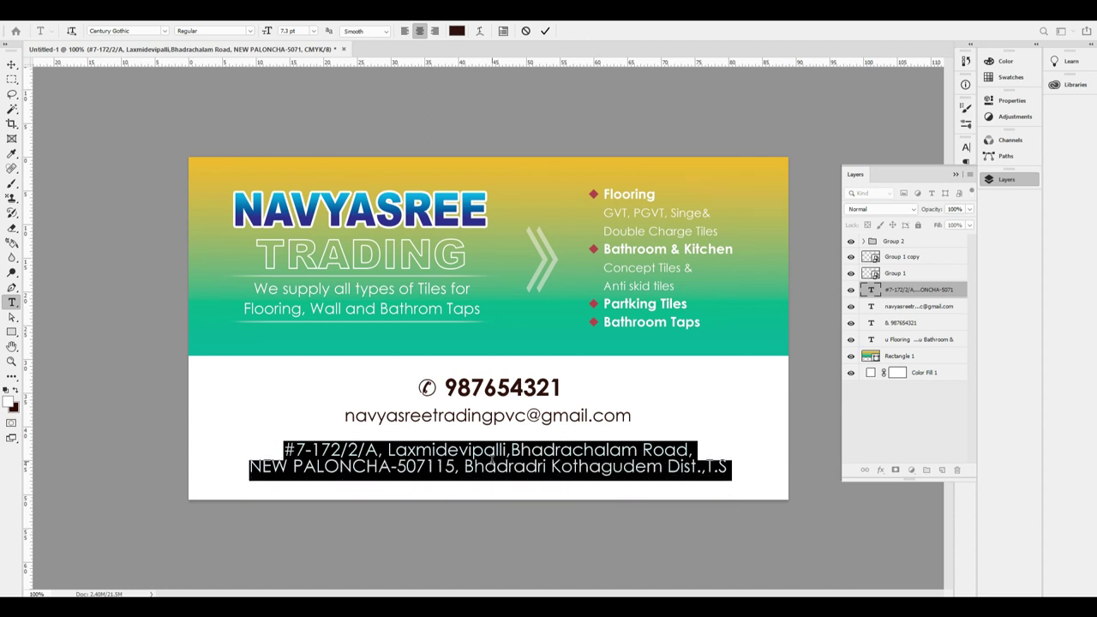
pyautogui.hotkey('ctrl', 'h')
pyautogui.hotkey('ctrl', 't')
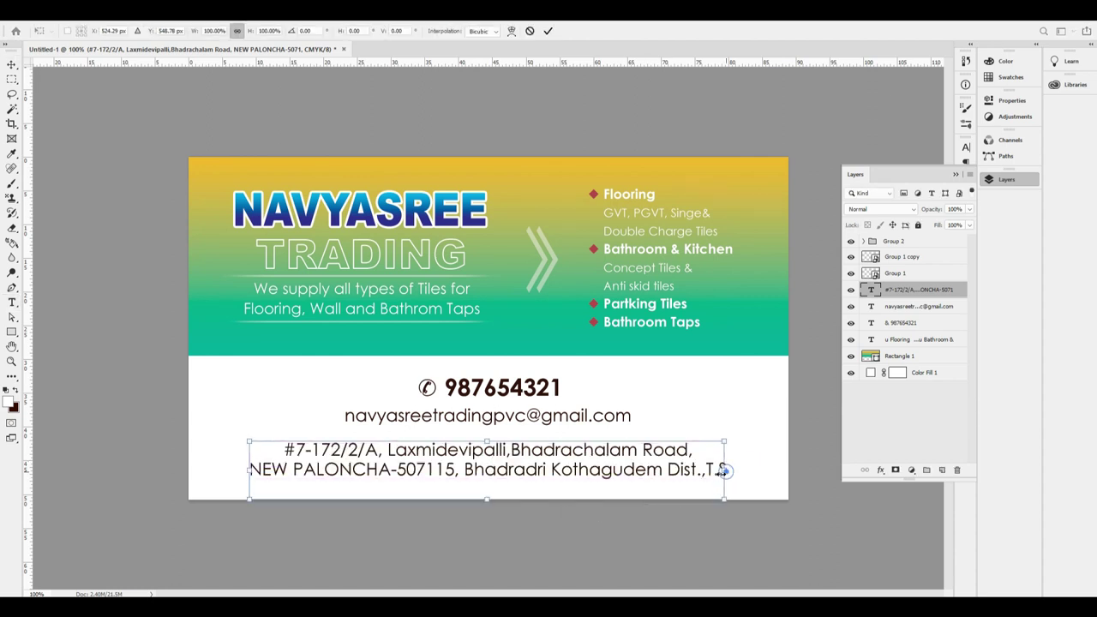
pyautogui.moveTo(724, 469); pyautogui.dragTo(716, 470)
pyautogui.press('Return')
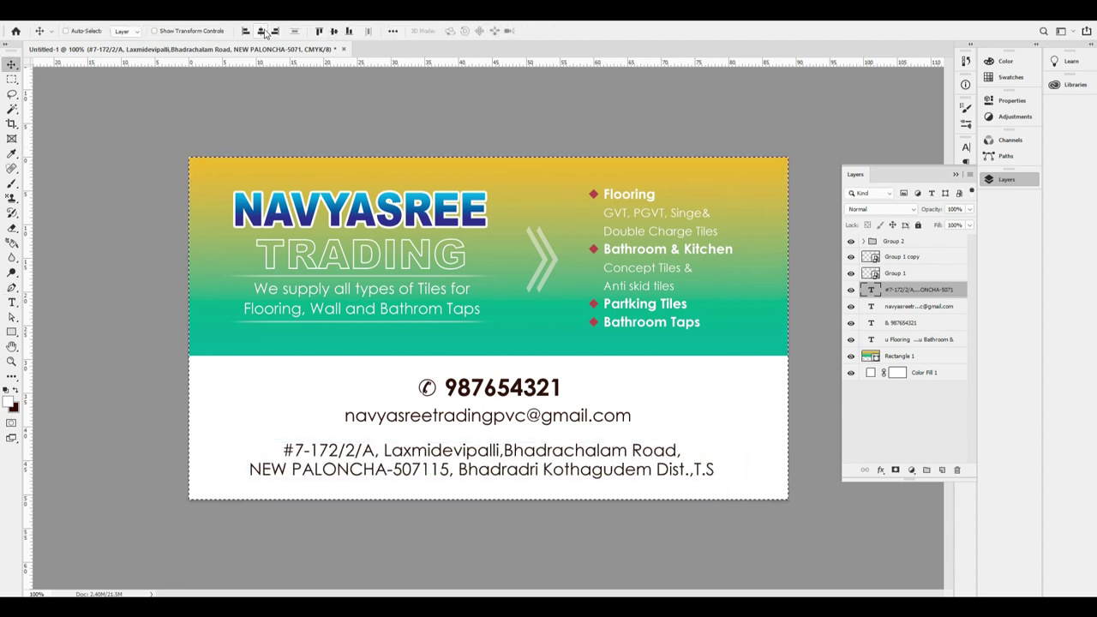
pyautogui.click(260, 31)
pyautogui.hotkey('ctrl', 'd')
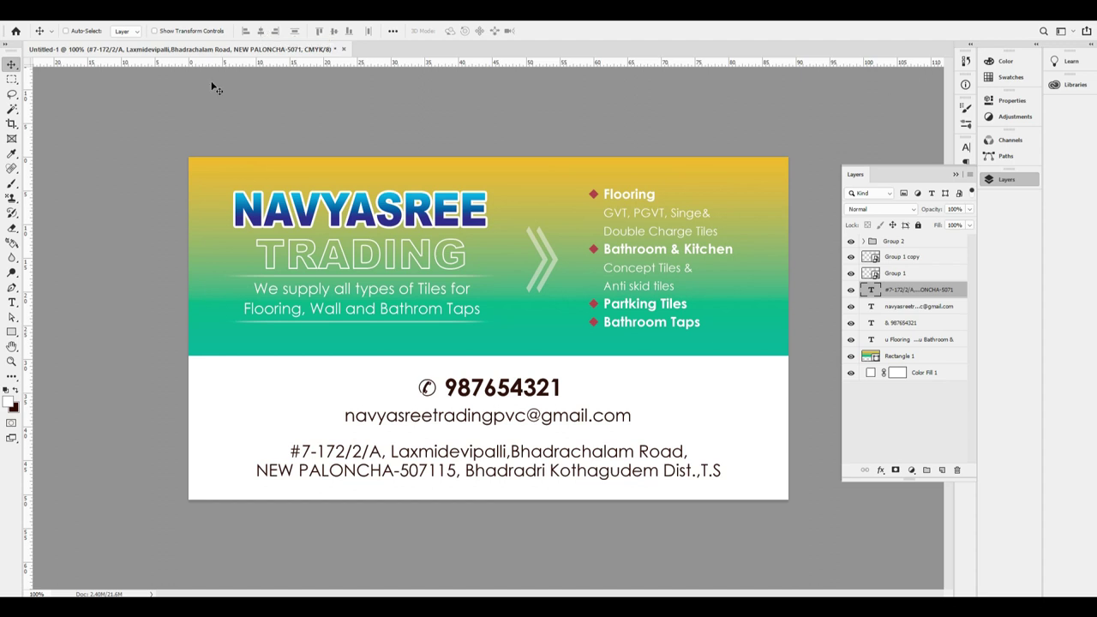
# Copy the thin Rectangle 2 divider line below the e-mail and stretch it wider.
pyautogui.rightClick(447, 273)
pyautogui.click(485, 292)
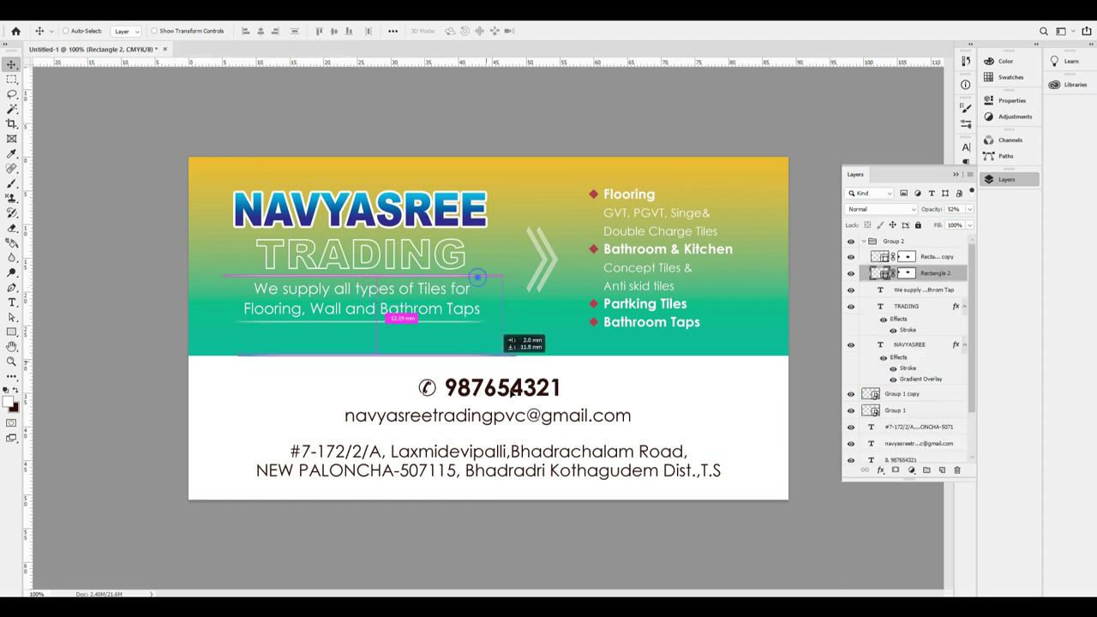
pyautogui.press('Down')
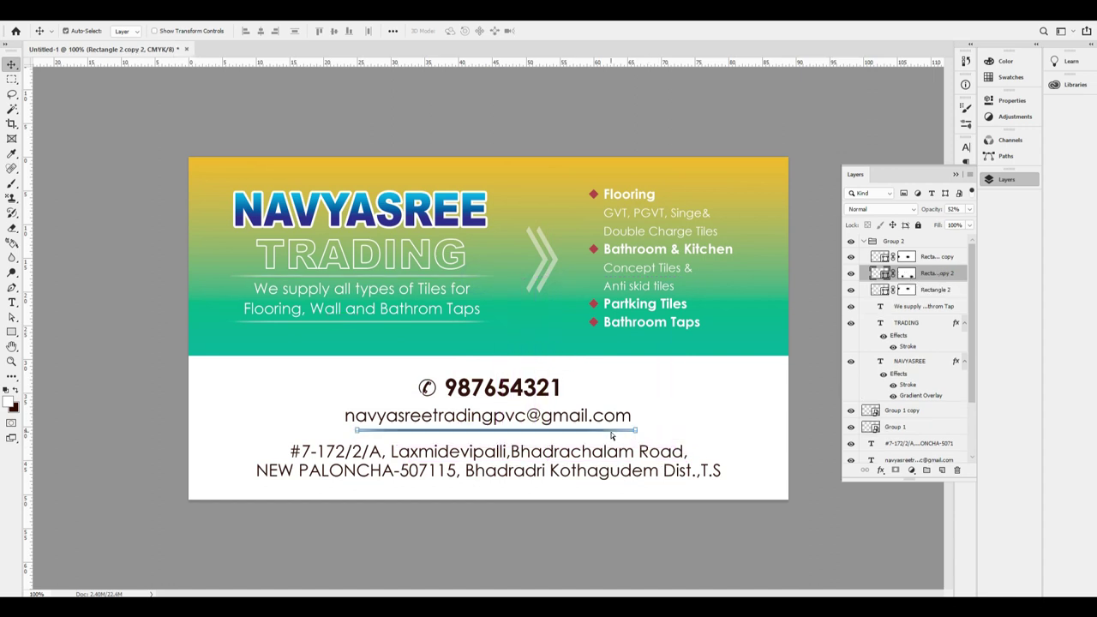
pyautogui.hotkey('ctrl', 't')
pyautogui.moveTo(638, 435); pyautogui.dragTo(762, 436)
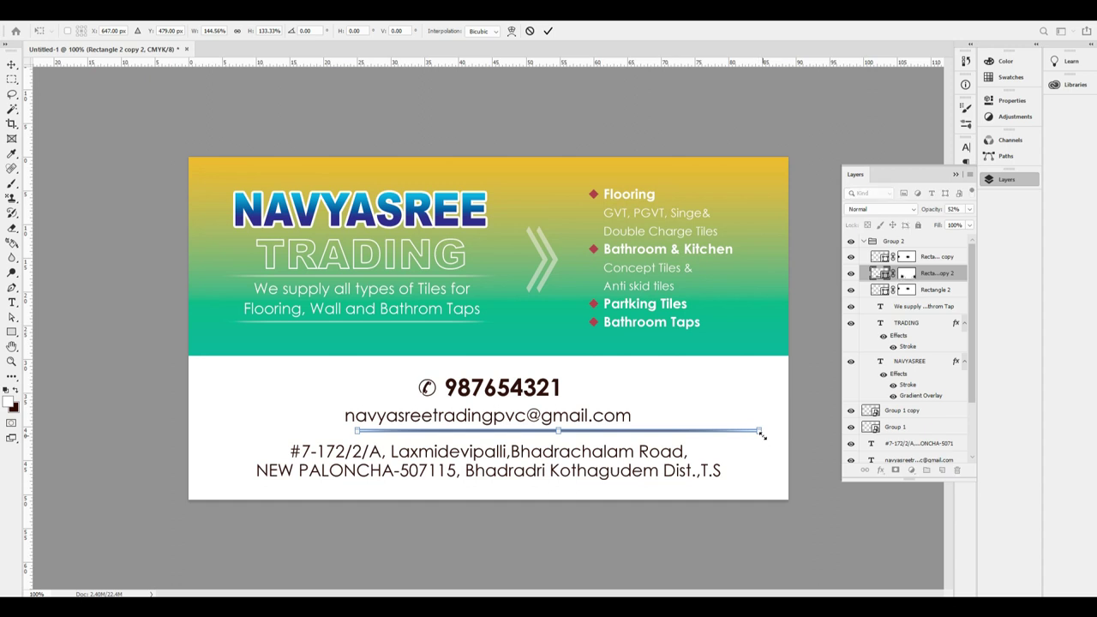
pyautogui.press('Return')
# Centre the new divider horizontally on the card and set its opacity to 10%.
pyautogui.hotkey('ctrl', 'a')
pyautogui.click(261, 31)
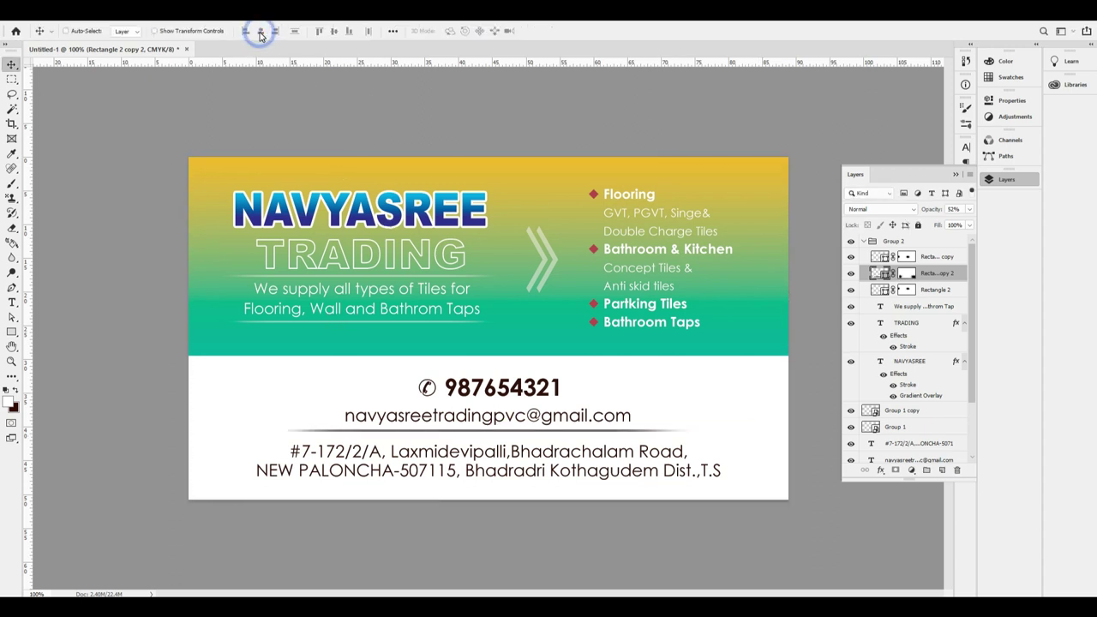
pyautogui.press('1')
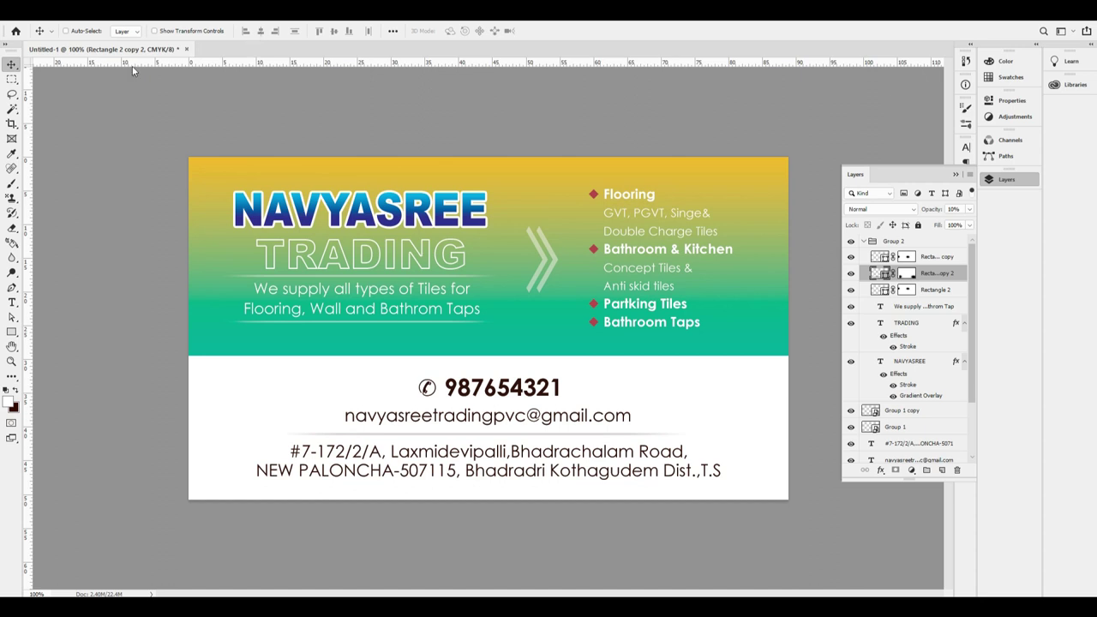
pyautogui.scroll(5, 531, 463)
pyautogui.scroll(-5, 540, 396)
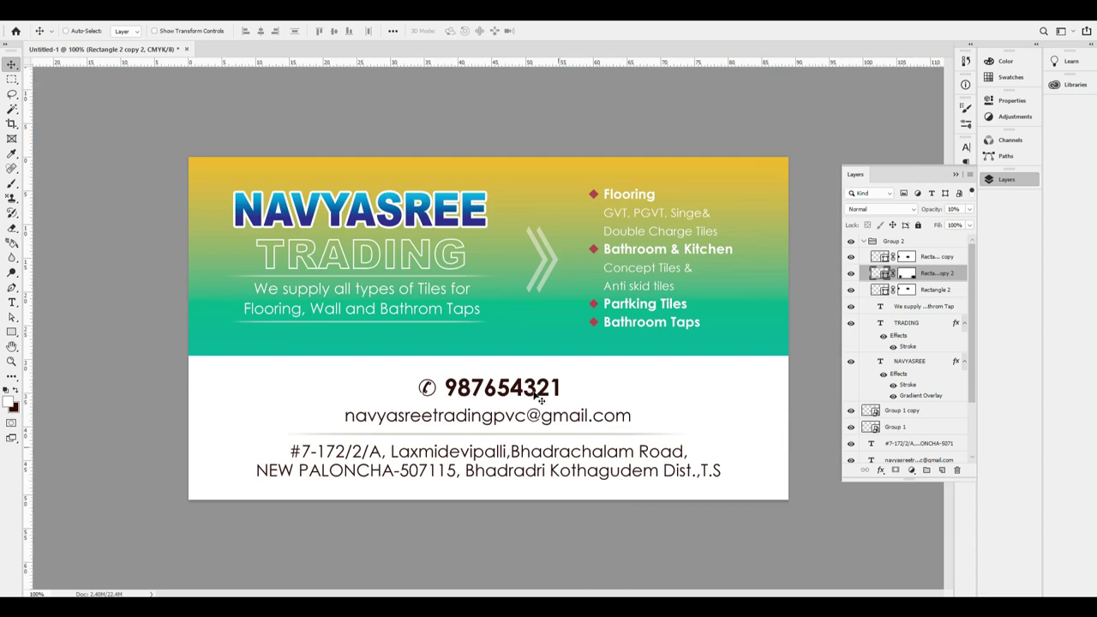
pyautogui.click(578, 469)
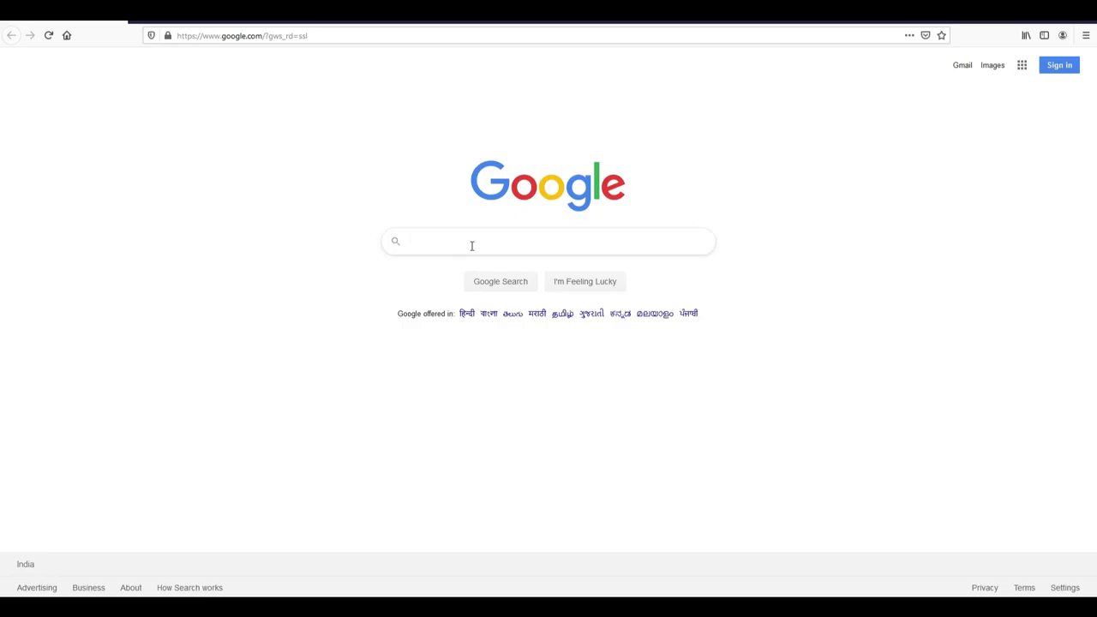
# Search for 'tiles background' and switch to the image results.
pyautogui.click(471, 246)
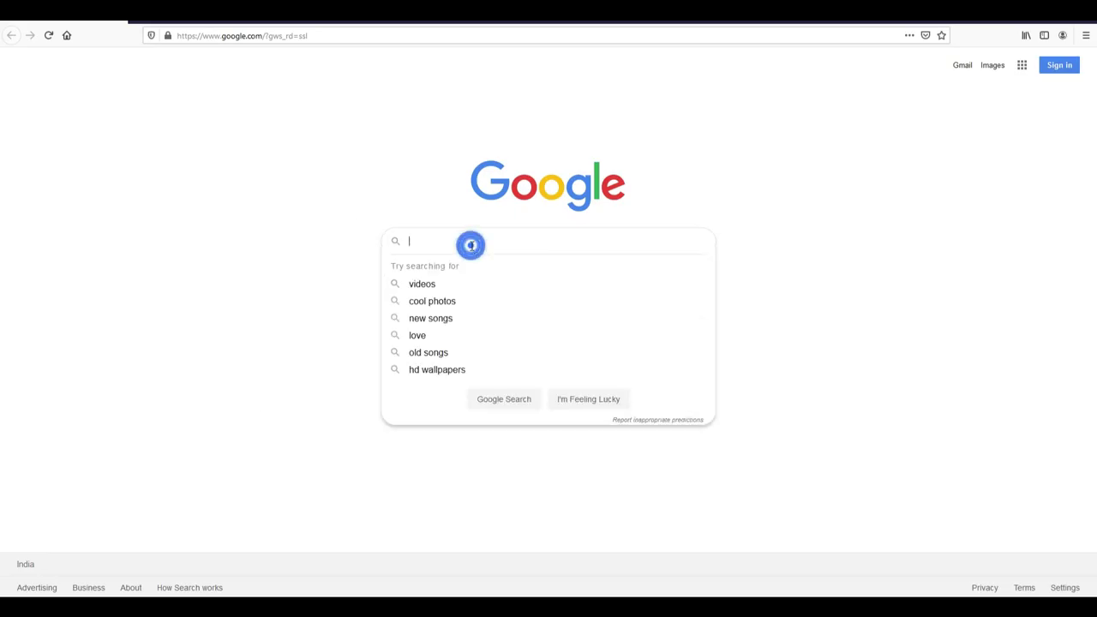
pyautogui.write('TILES BACK')
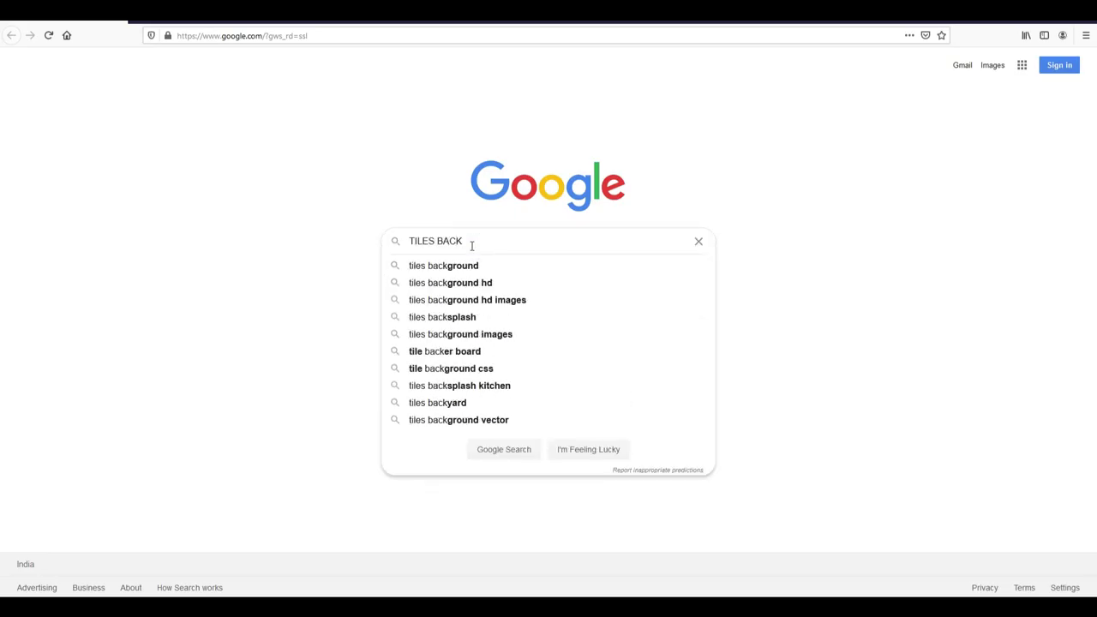
pyautogui.press('Down')
pyautogui.press('Return')
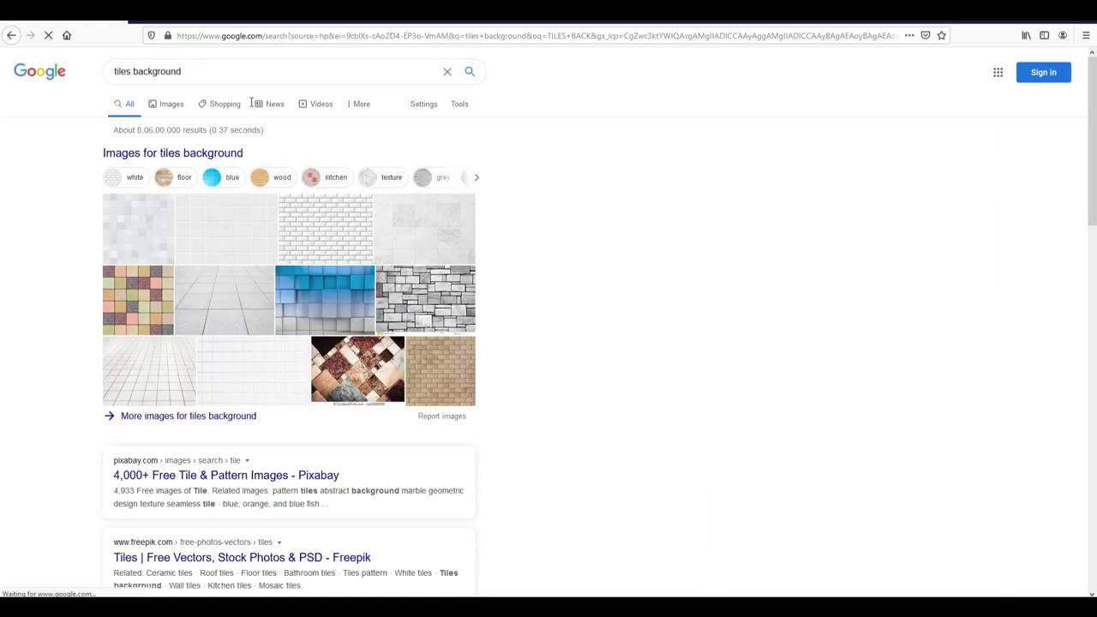
pyautogui.click(206, 70)
pyautogui.click(602, 238)
pyautogui.click(168, 106)
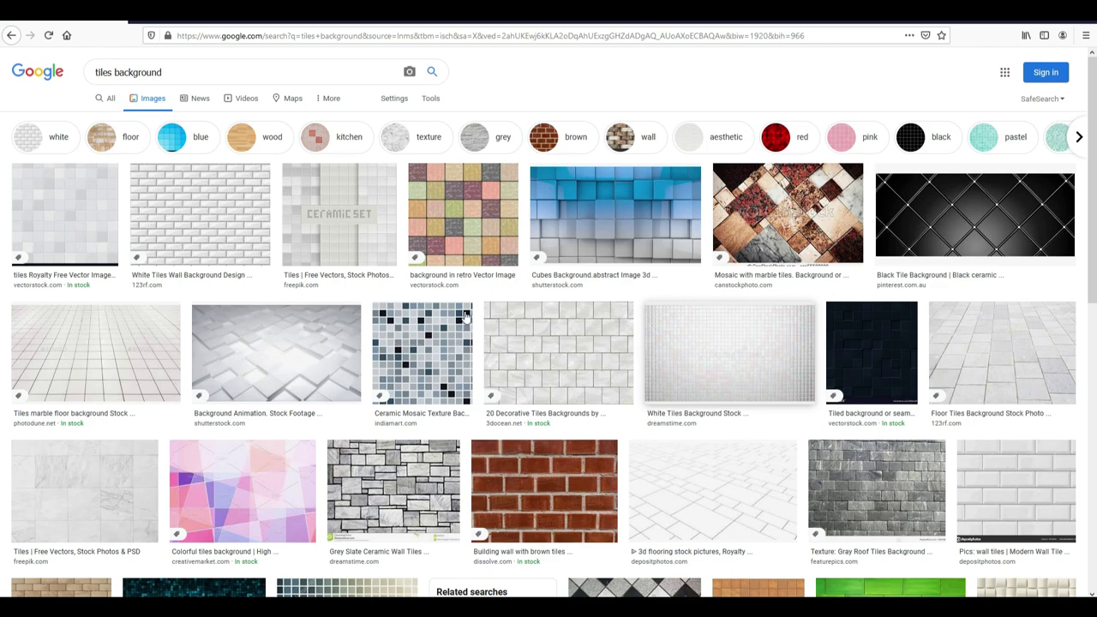
# Browse the floor tiles results, then refine the search to 'texture tiles background'.
pyautogui.scroll(-2, 428, 343)
pyautogui.scroll(-3, 588, 373)
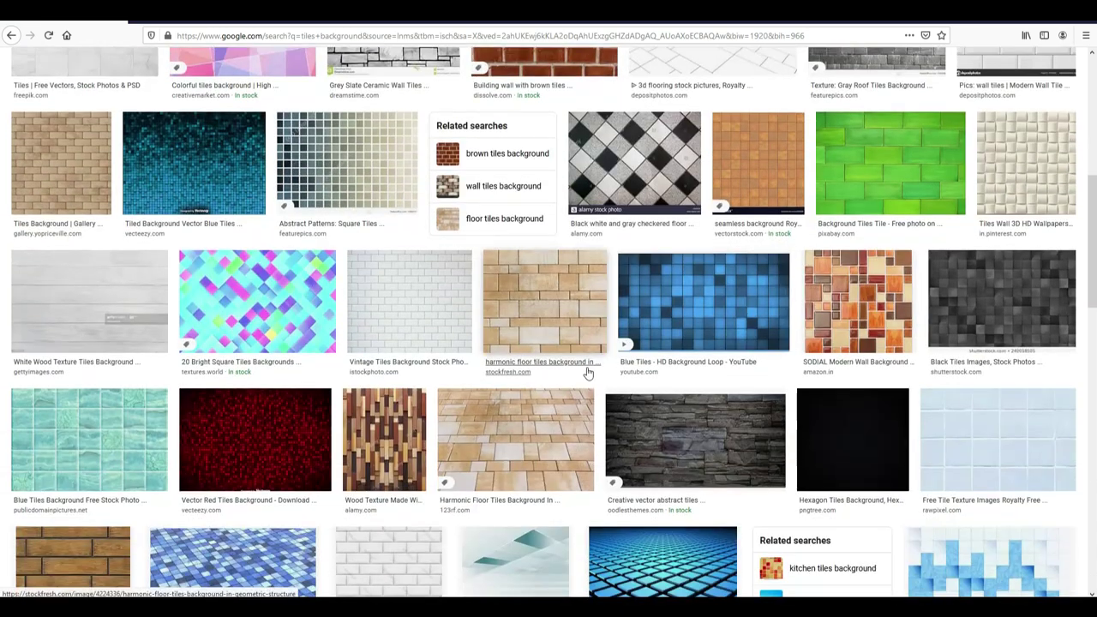
pyautogui.scroll(-12, 588, 373)
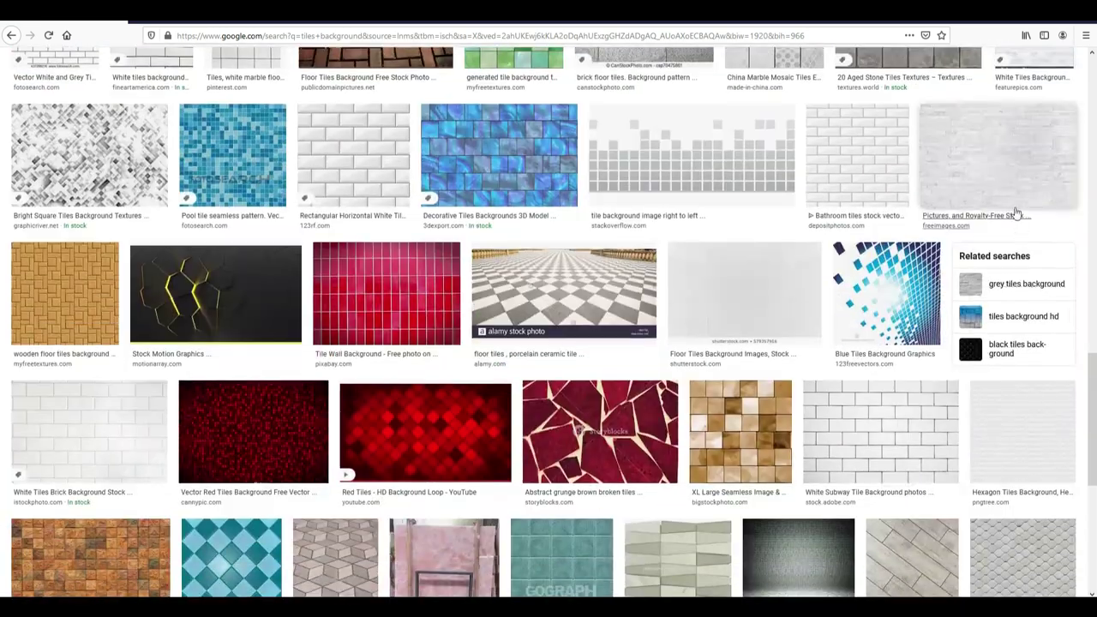
pyautogui.scroll(-2, 1046, 420)
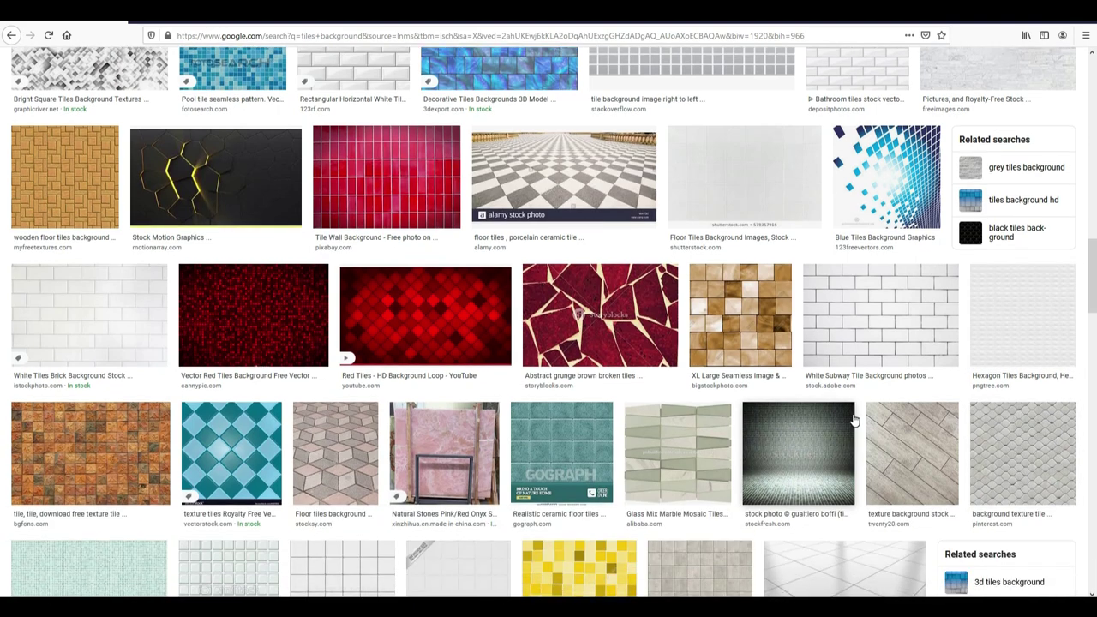
pyautogui.click(751, 183)
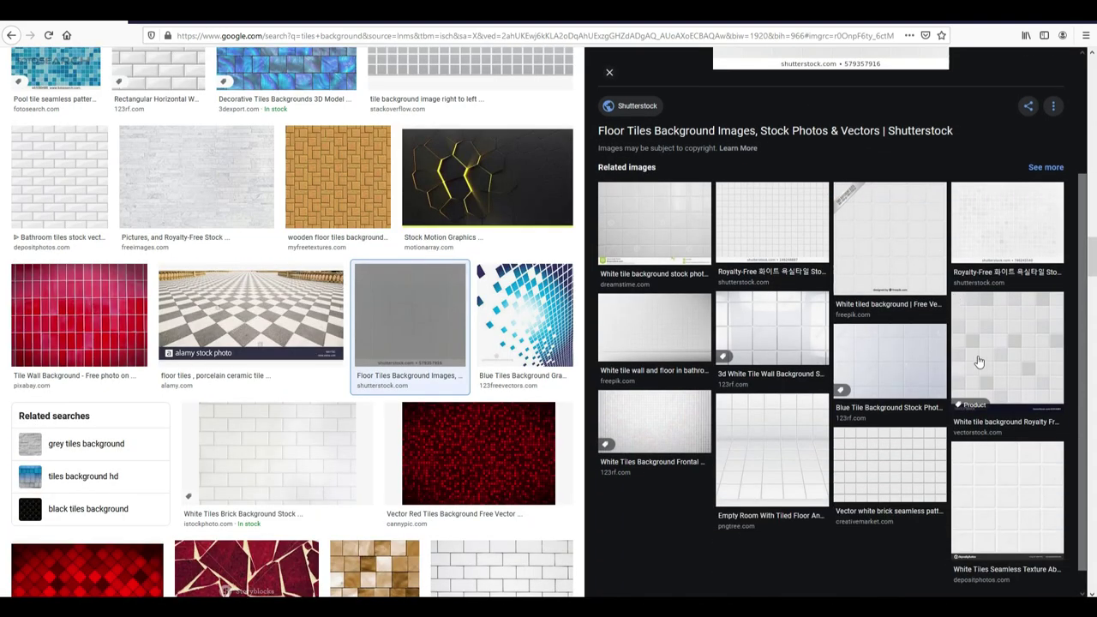
pyautogui.scroll(-10, 466, 325)
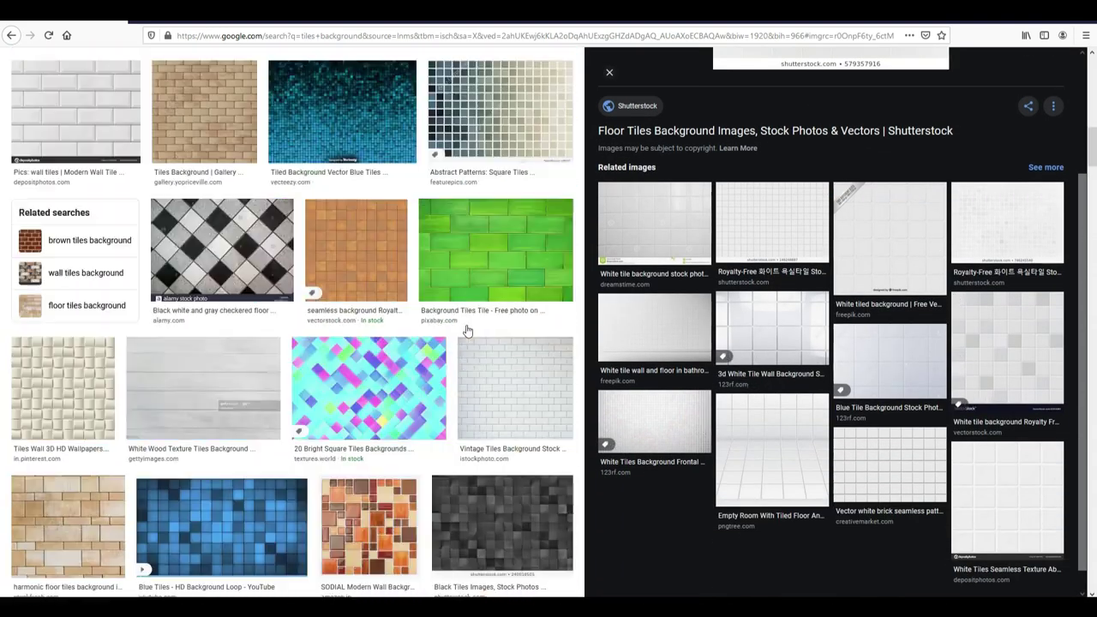
pyautogui.scroll(5, 384, 258)
pyautogui.click(204, 75)
pyautogui.write('tex')
pyautogui.press('Down')
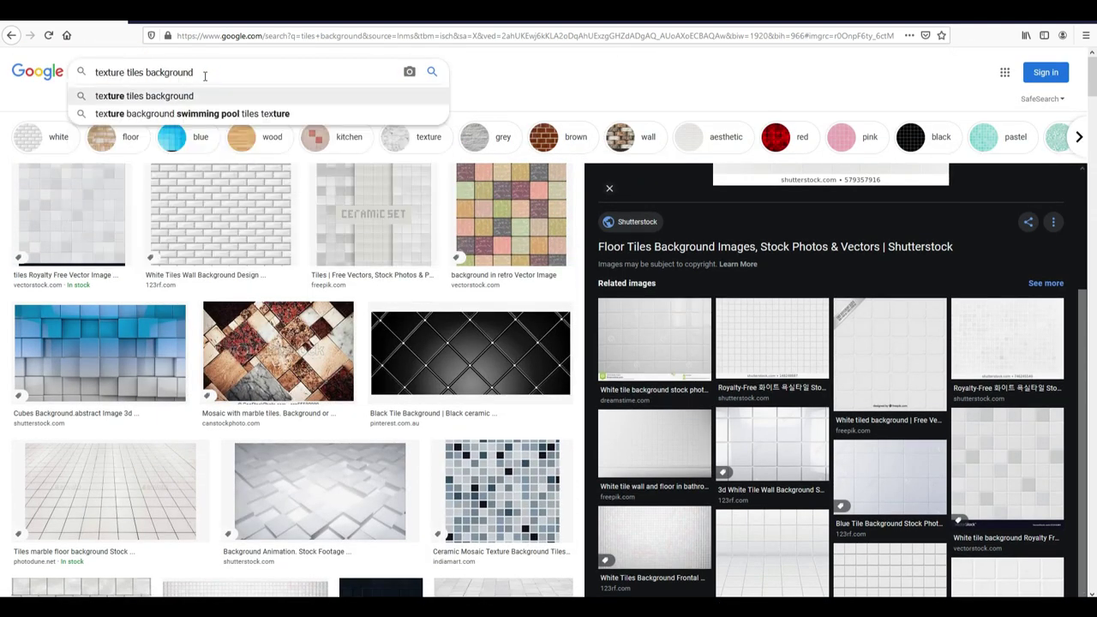
pyautogui.press('Return')
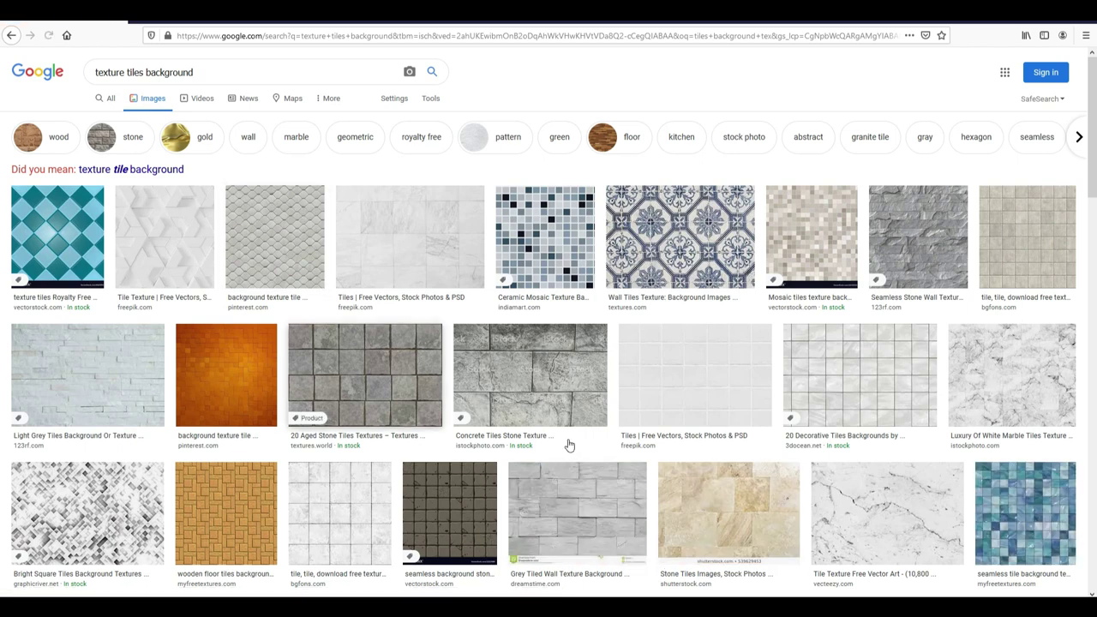
# Open the white repeating texture preview and copy the image.
pyautogui.scroll(-5, 851, 429)
pyautogui.scroll(-1, 851, 428)
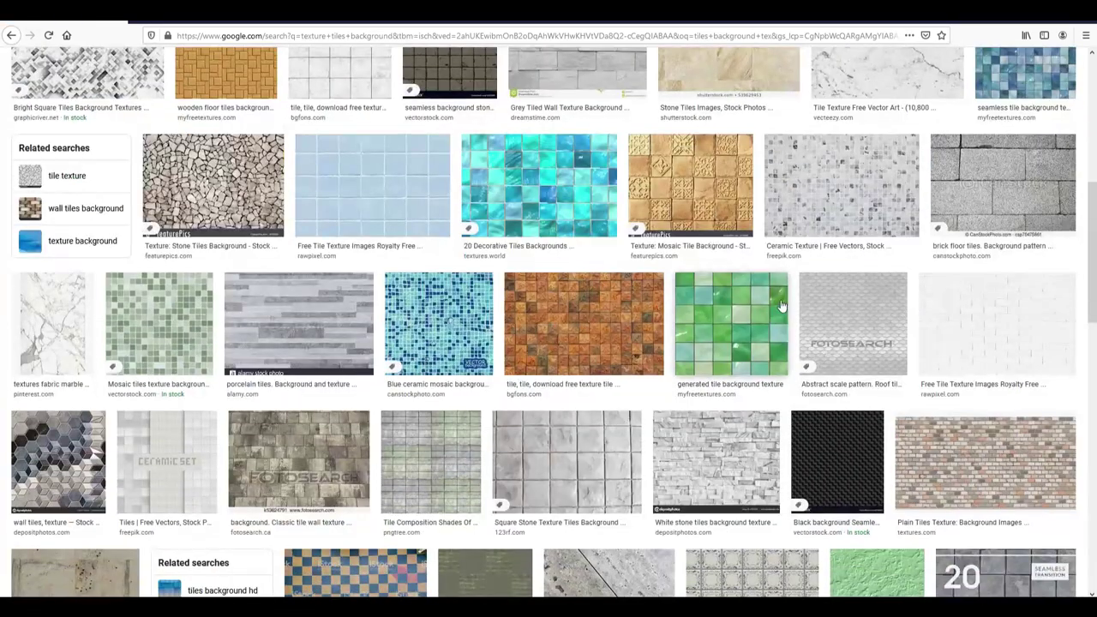
pyautogui.scroll(-2, 830, 350)
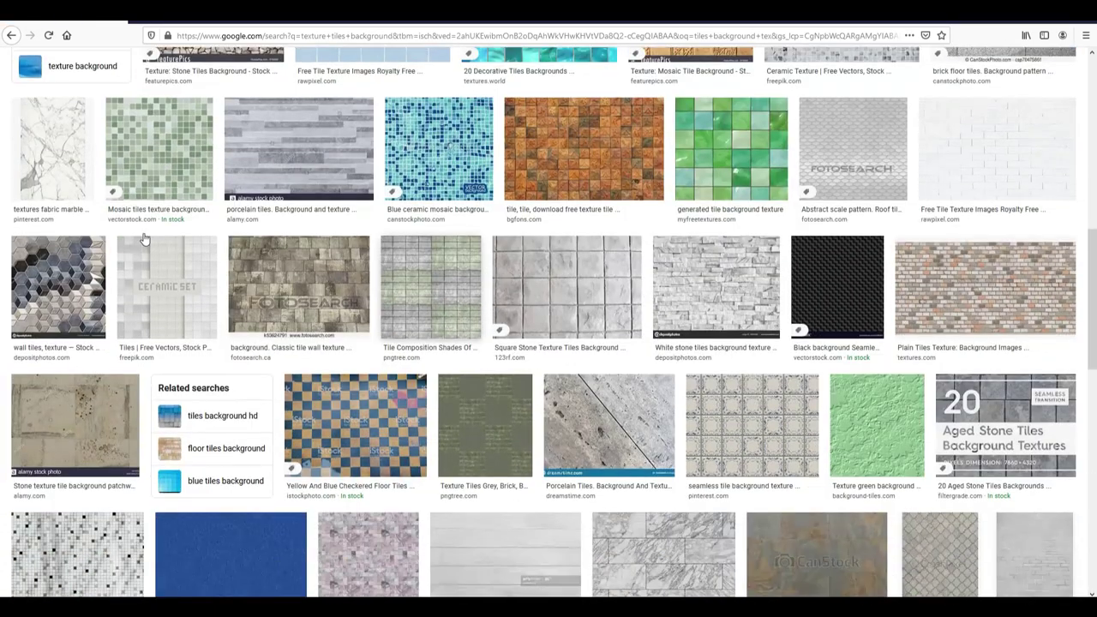
pyautogui.scroll(-2, 607, 379)
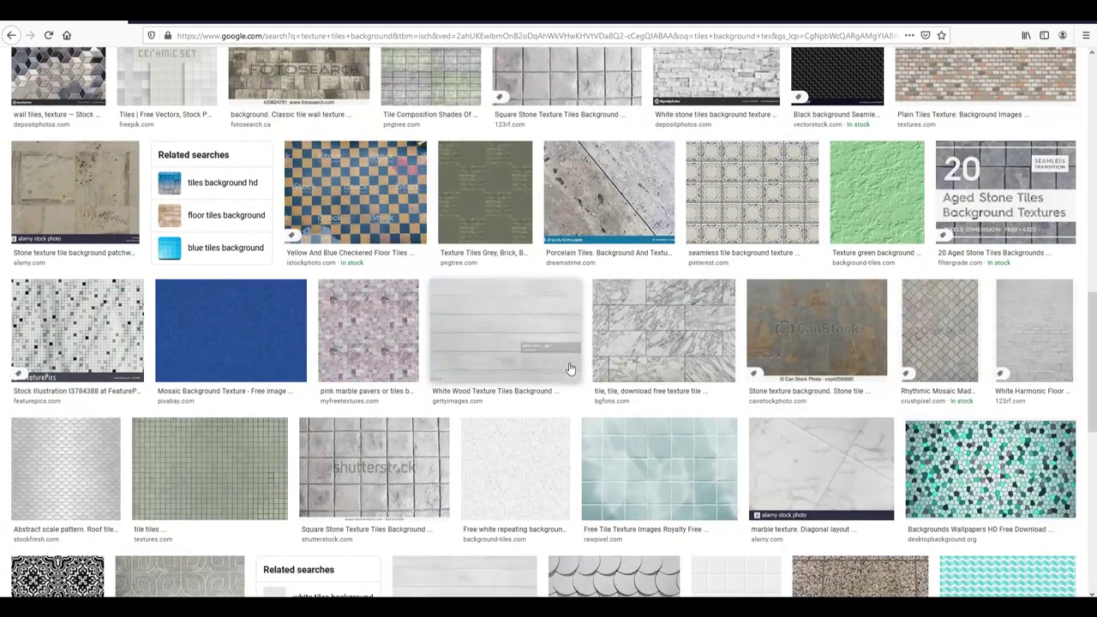
pyautogui.click(525, 449)
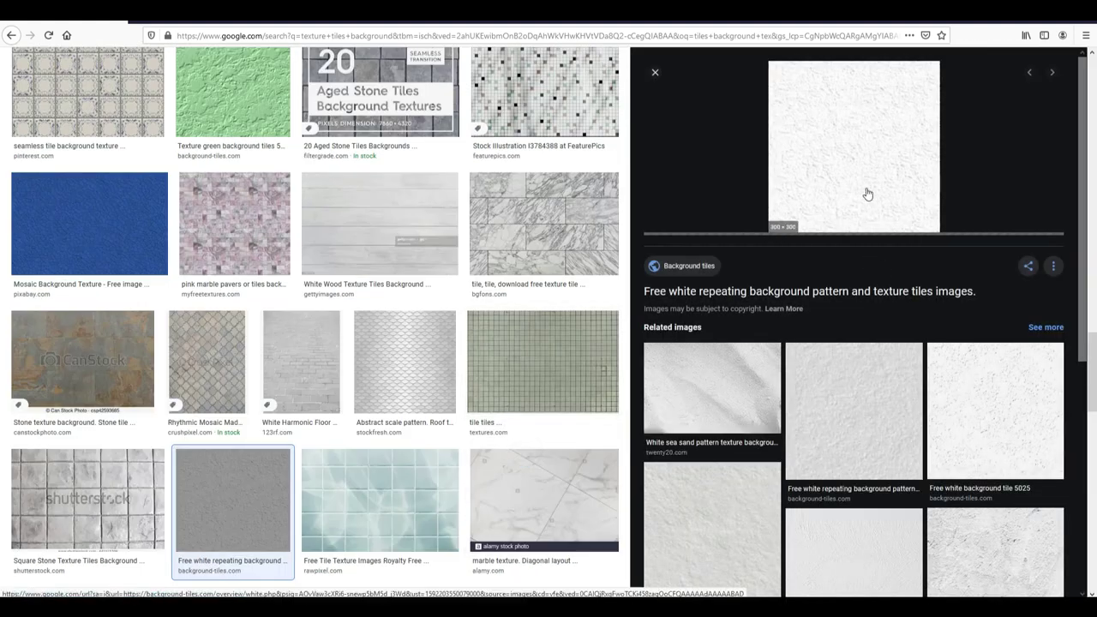
pyautogui.rightClick(847, 143)
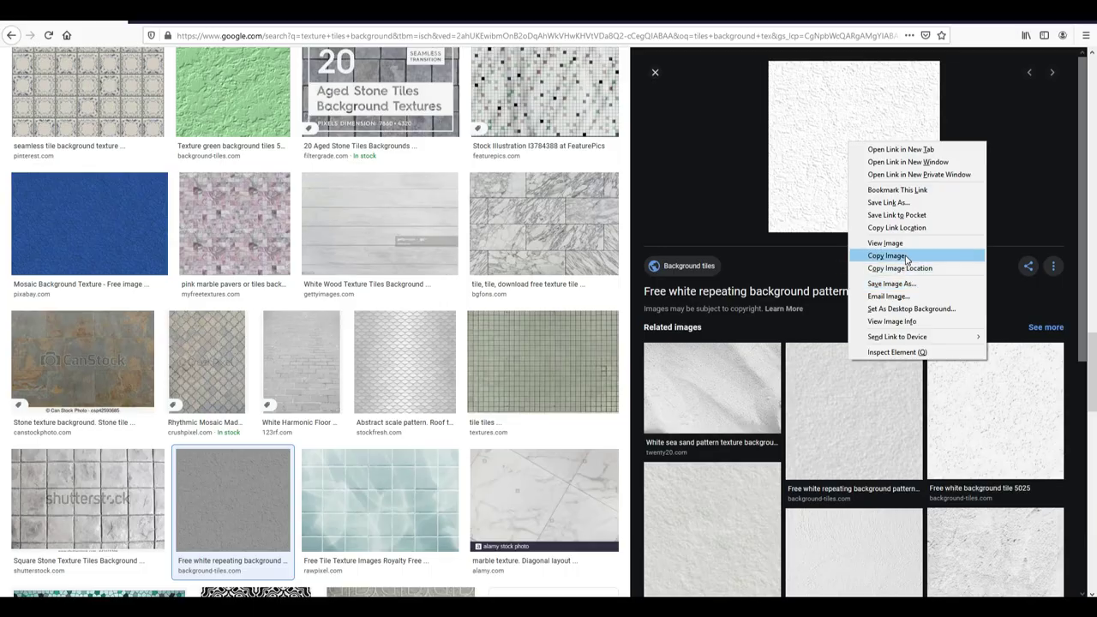
pyautogui.click(886, 255)
# Paste the copied texture into the card document and begin resizing it.
pyautogui.hotkey('alt', 'Tab')
pyautogui.hotkey('ctrl', 'v')
pyautogui.hotkey('ctrl', 't')
# Scale the pasted texture over the card, then undo and move it to the card's left middle.
pyautogui.moveTo(582, 333); pyautogui.dragTo(853, 329)
pyautogui.moveTo(698, 397); pyautogui.dragTo(488, 365)
pyautogui.moveTo(677, 301); pyautogui.dragTo(733, 342)
pyautogui.press('Return')
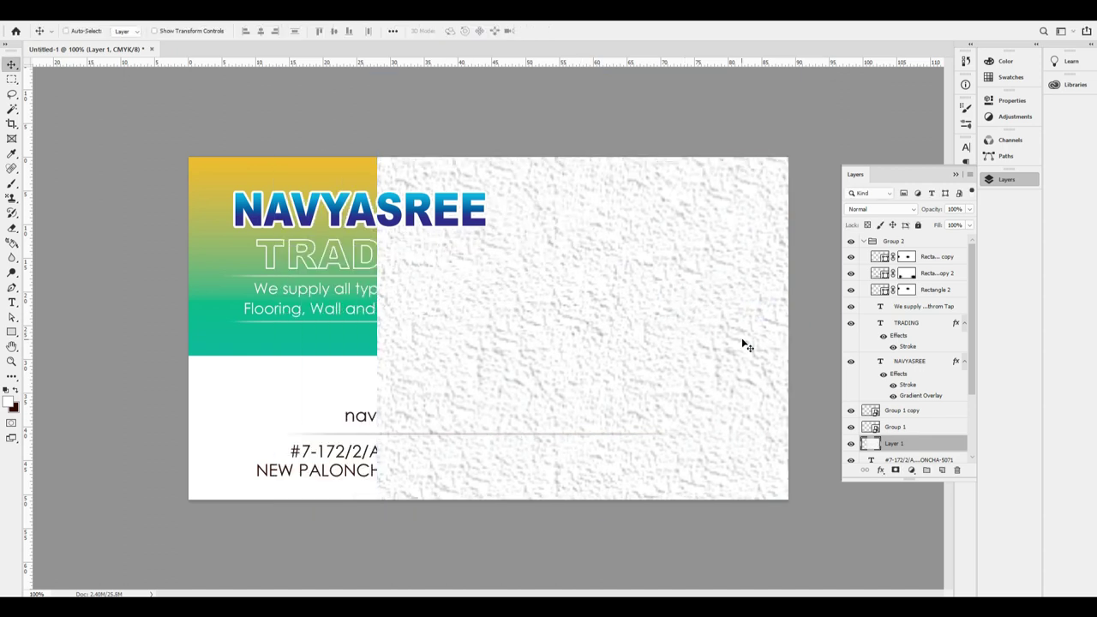
pyautogui.hotkey('ctrl', 'z')
pyautogui.moveTo(548, 340); pyautogui.dragTo(501, 337)
# Pick layers under the cursor, selecting the tagline text and then Group 2.
pyautogui.rightClick(371, 314)
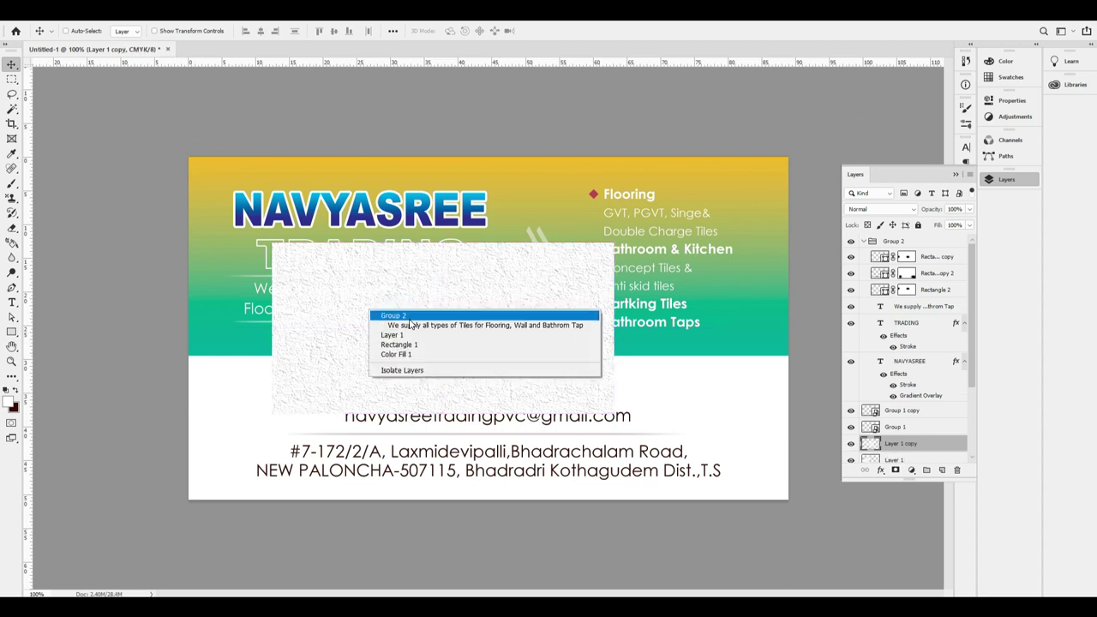
pyautogui.press('Escape')
pyautogui.rightClick(371, 313)
pyautogui.click(404, 325)
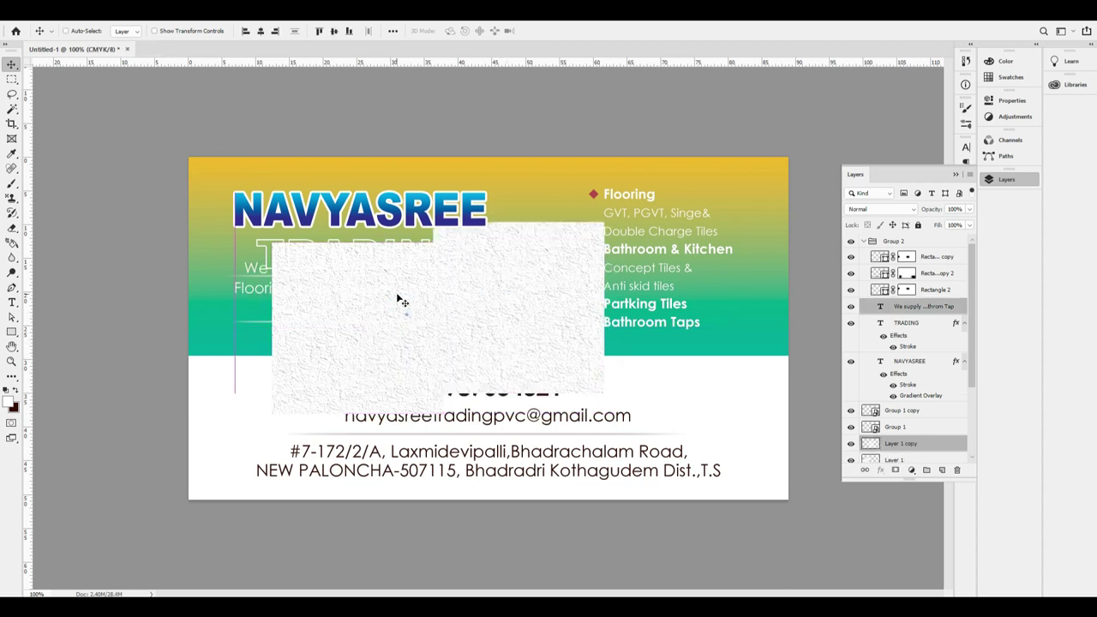
pyautogui.rightClick(357, 318)
pyautogui.click(369, 321)
pyautogui.moveTo(372, 318); pyautogui.dragTo(364, 322)
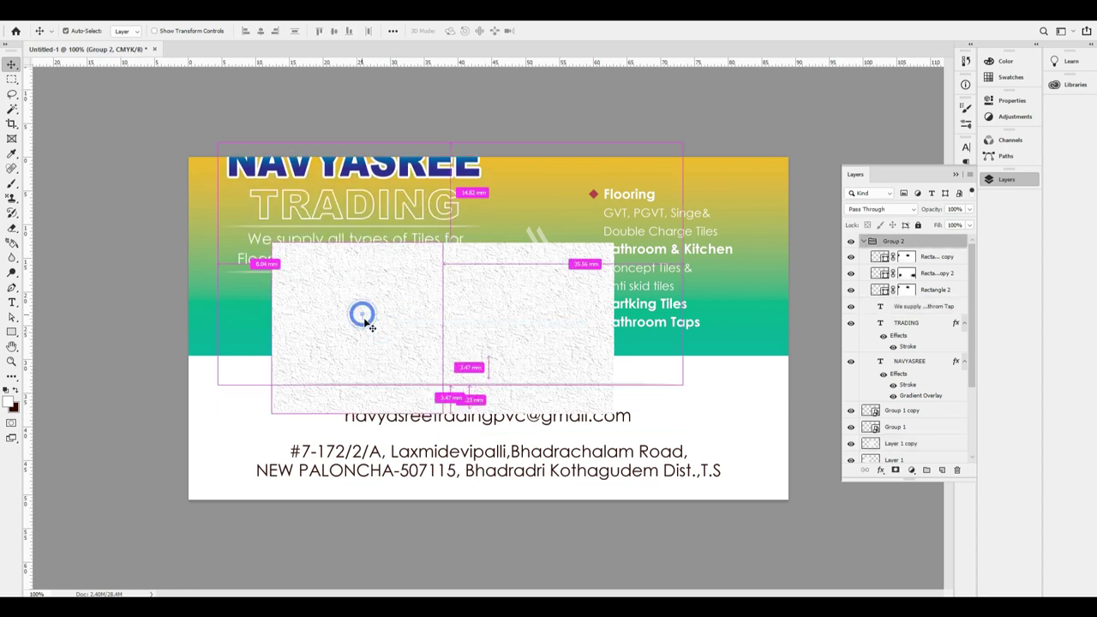
pyautogui.hotkey('ctrl', 'z')
# Enlarge the Layer 1 copy texture to about 162% across the card and send it backward.
pyautogui.rightClick(521, 344)
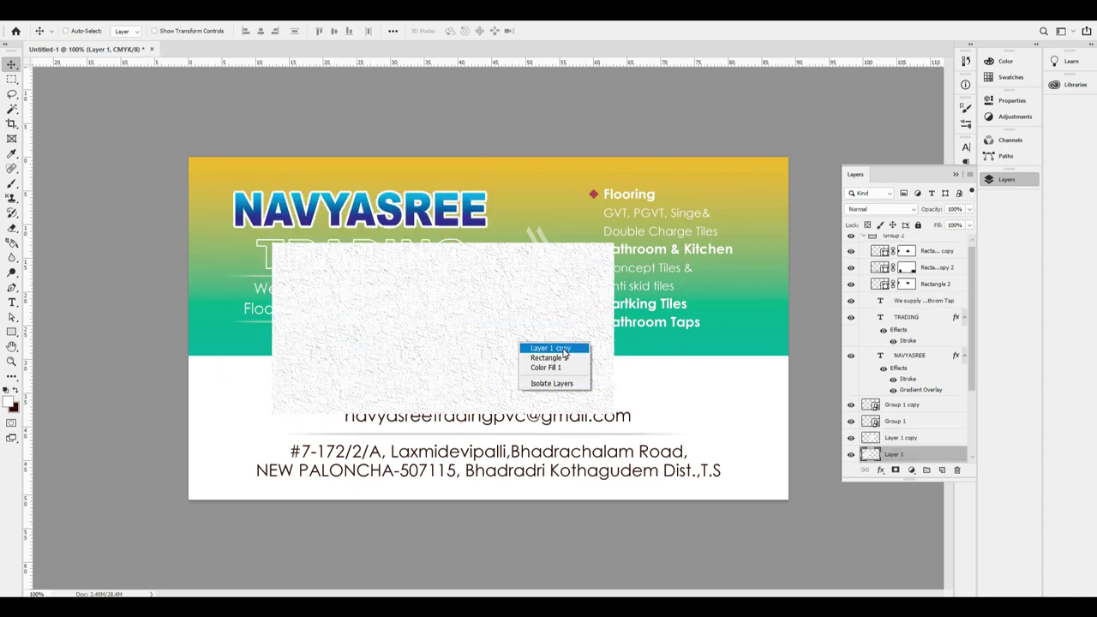
pyautogui.click(563, 348)
pyautogui.hotkey('ctrl', 't')
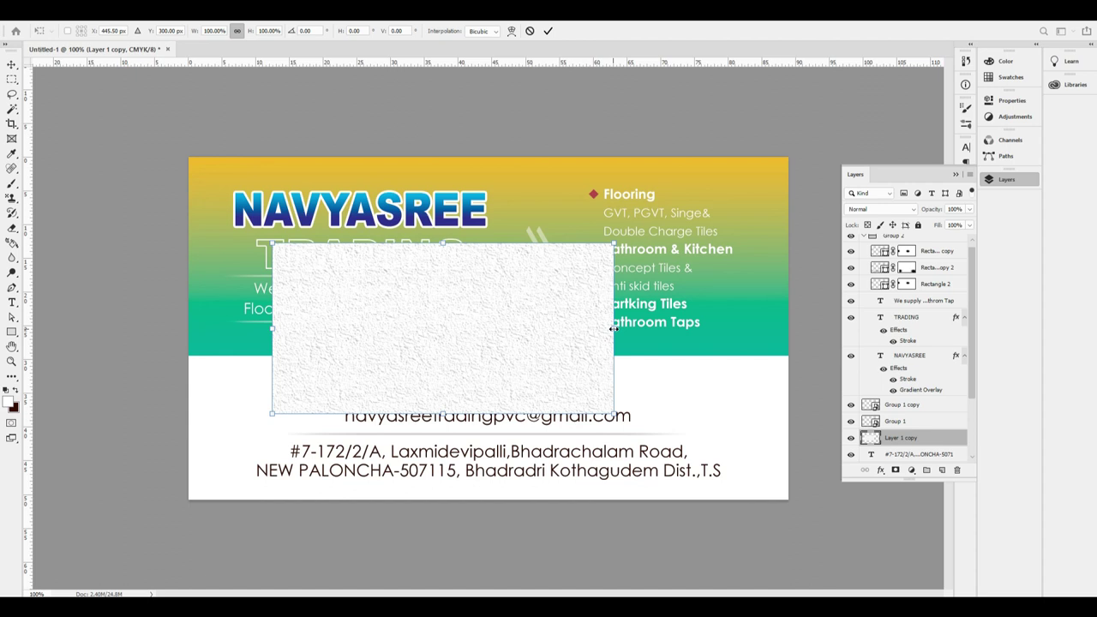
pyautogui.moveTo(614, 329); pyautogui.dragTo(821, 328)
pyautogui.moveTo(705, 392); pyautogui.dragTo(632, 436)
pyautogui.moveTo(749, 366); pyautogui.dragTo(742, 399)
pyautogui.press('Return')
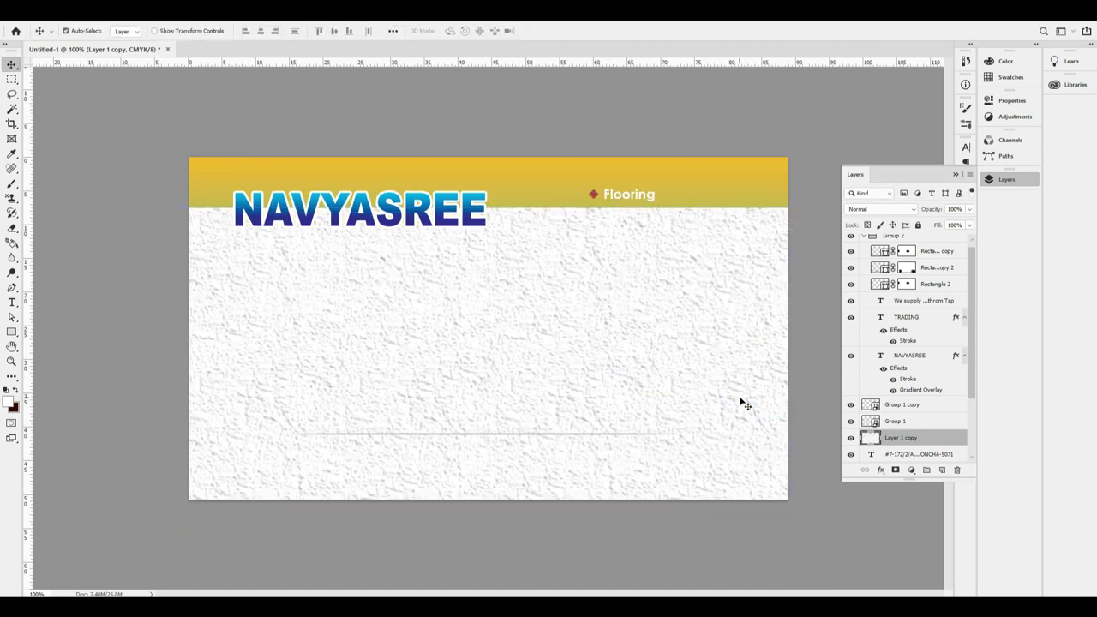
pyautogui.hotkey('ctrl', '[')
pyautogui.hotkey('ctrl', '[')
pyautogui.hotkey('ctrl', '[')
pyautogui.hotkey('ctrl', '[')
pyautogui.hotkey('ctrl', '[')
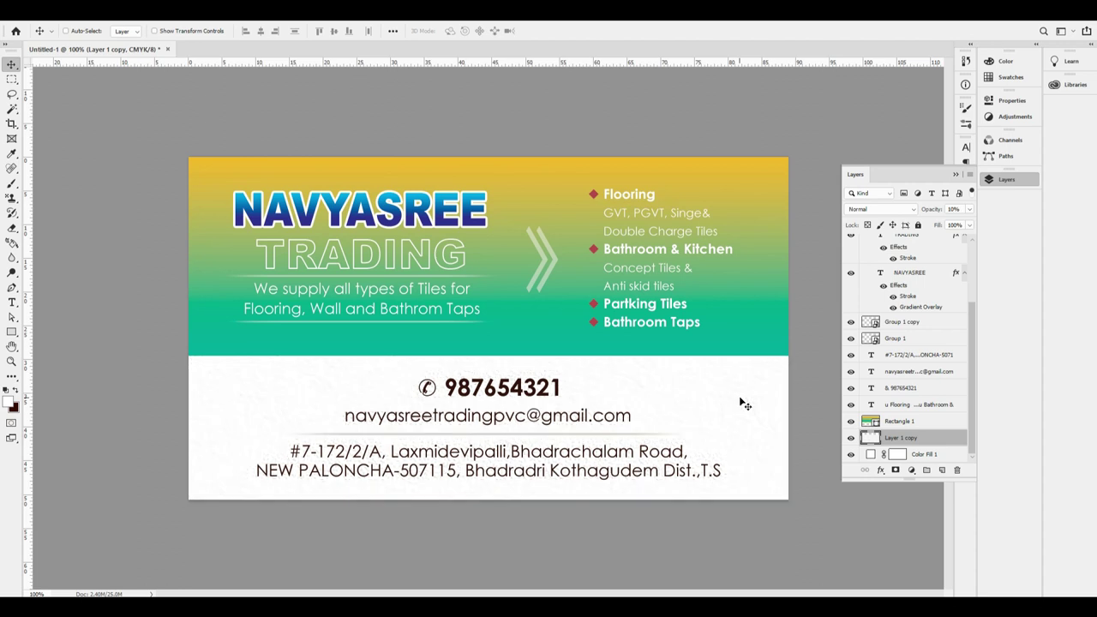
# Fade the texture layer, then centre the phone number horizontally and nudge it down.
pyautogui.press('0')
pyautogui.press('5')
pyautogui.keyDown('ctrl'); pyautogui.click(553, 391); pyautogui.keyUp('ctrl')
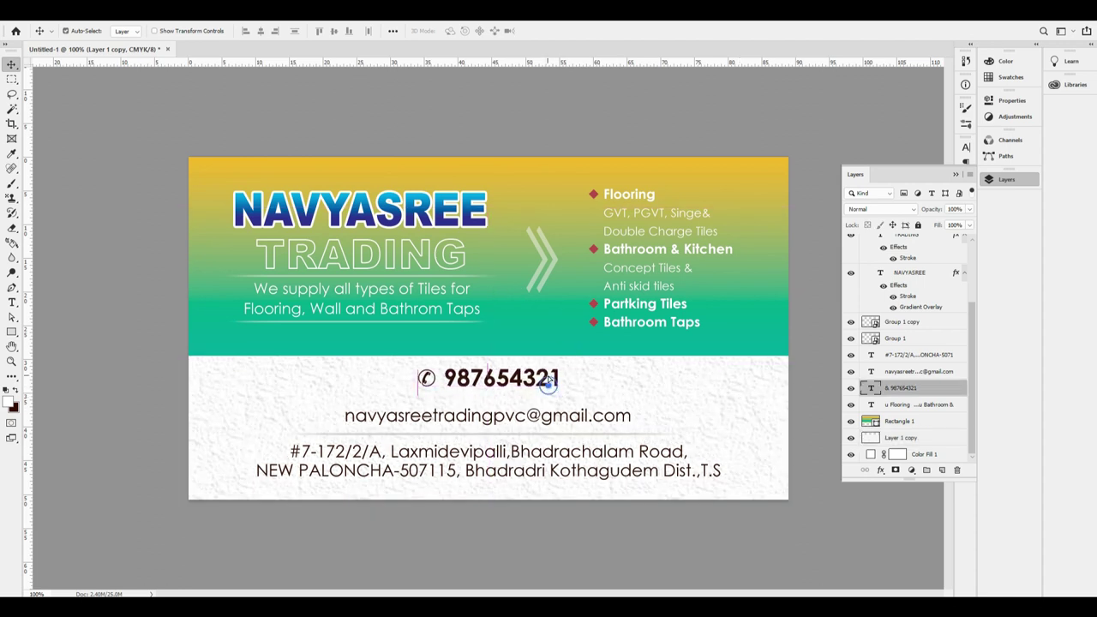
pyautogui.hotkey('ctrl', 't')
pyautogui.press('Return')
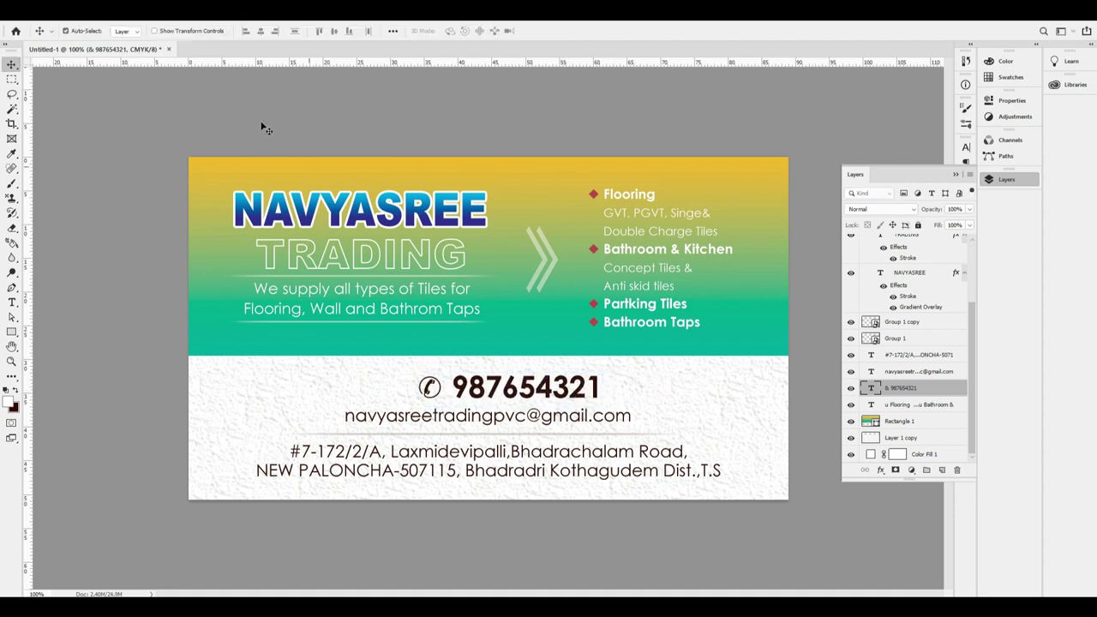
pyautogui.click(261, 31)
pyautogui.press('Down')
pyautogui.press('Down')
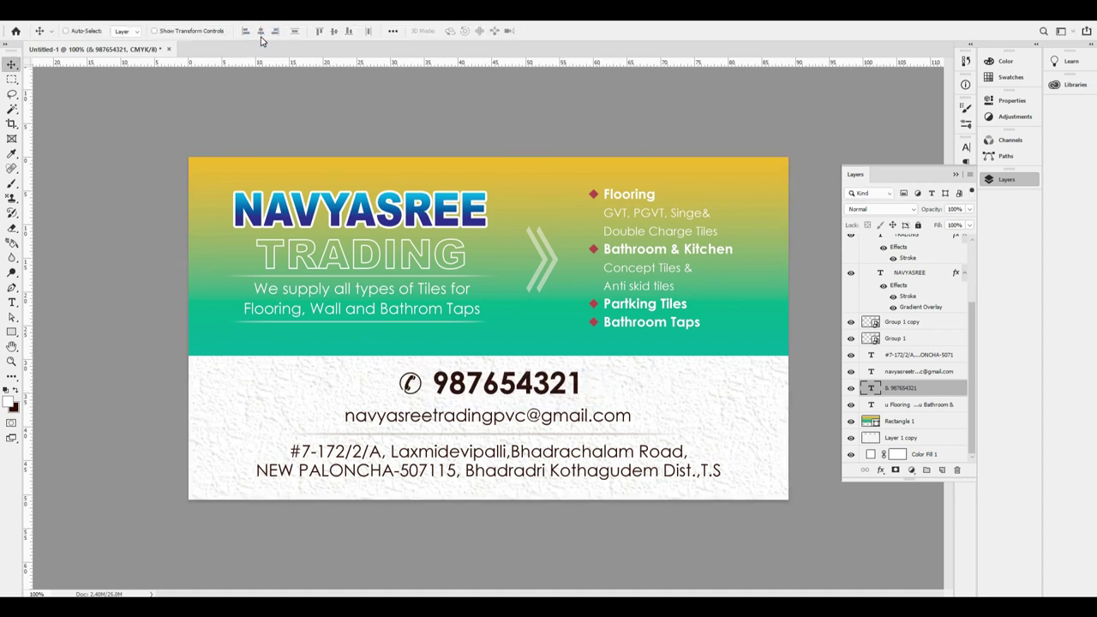
# Sample the header's teal as foreground colour and fill the phone number with it.
pyautogui.click(8, 404)
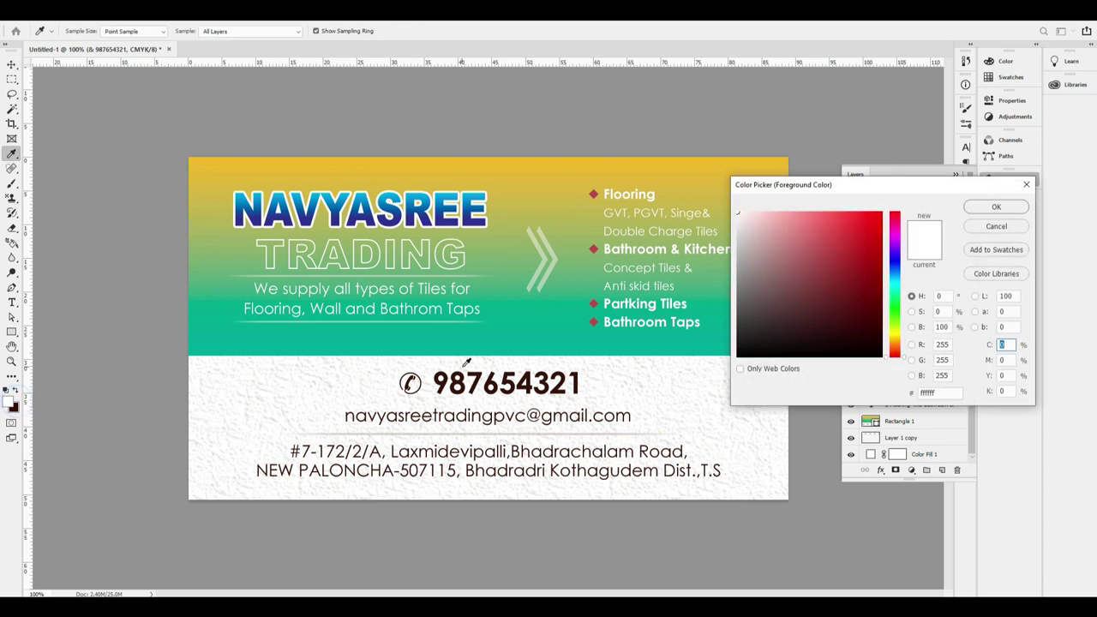
pyautogui.click(493, 332)
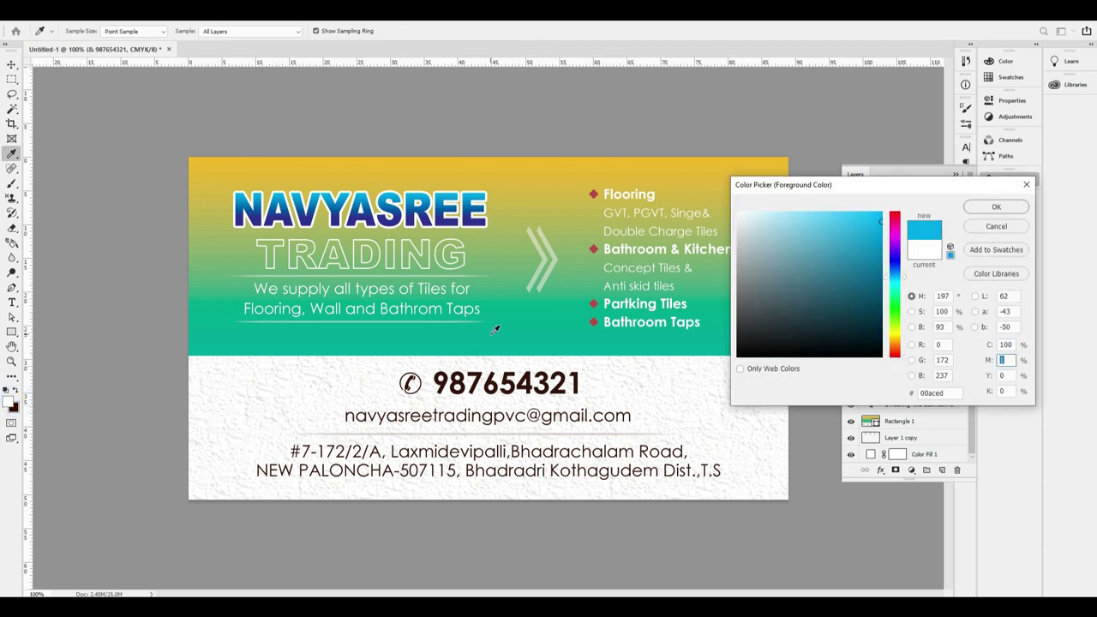
pyautogui.press('Return')
pyautogui.moveTo(521, 400); pyautogui.dragTo(522, 392)
pyautogui.hotkey('ctrl', 'z')
pyautogui.hotkey('alt', 'BackSpace')
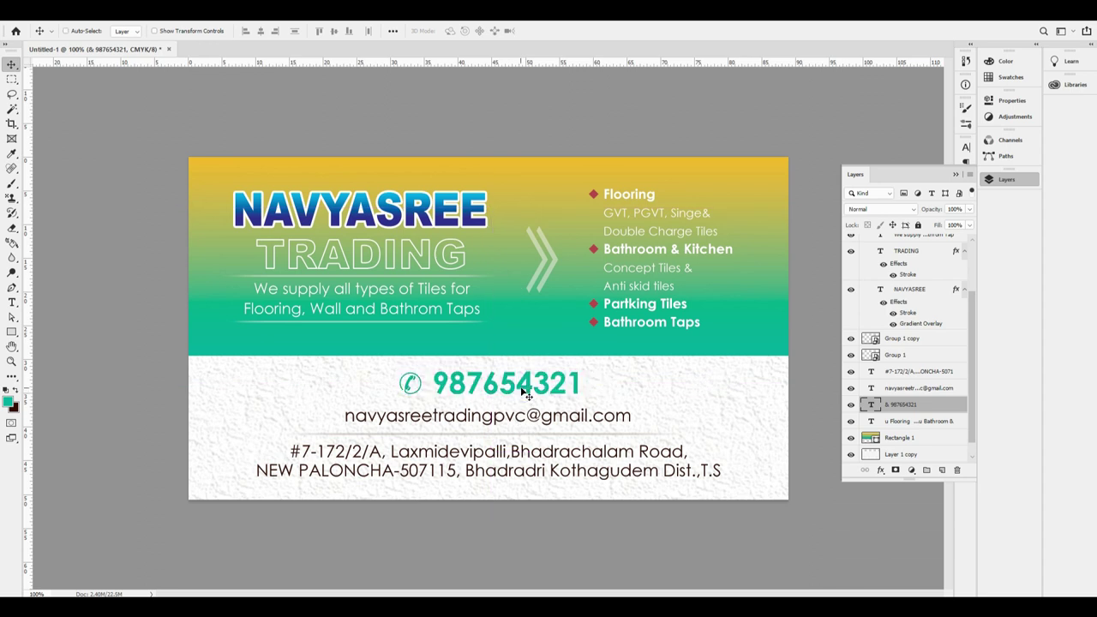
# Recolour the phone number with a darker teal from the Color Picker.
pyautogui.click(10, 404)
pyautogui.click(859, 294)
pyautogui.press('Return')
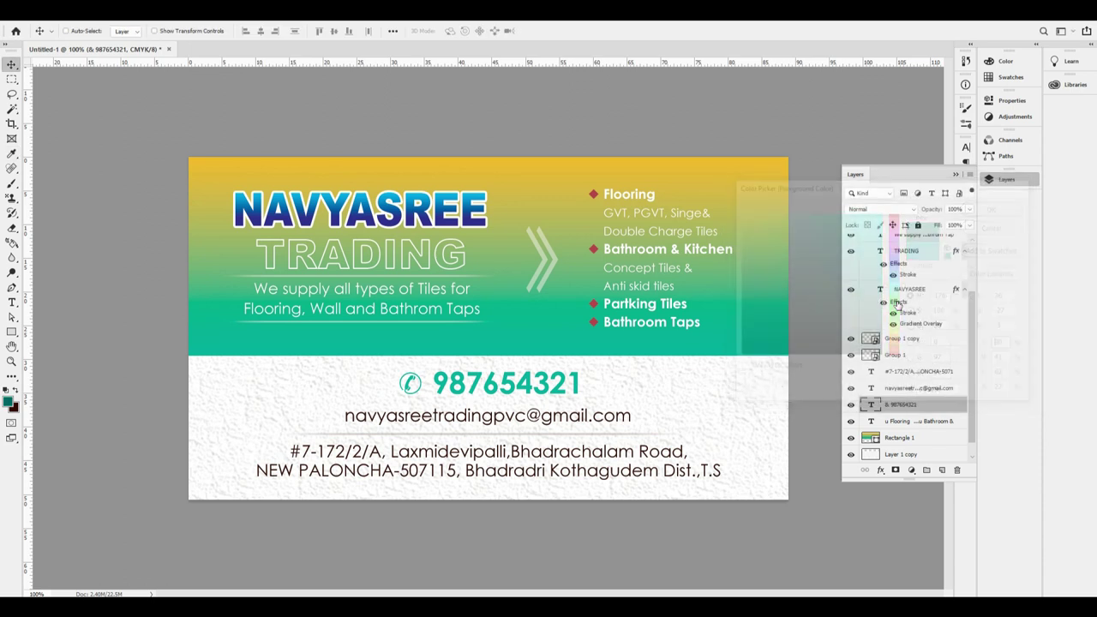
pyautogui.hotkey('alt', 'BackSpace')
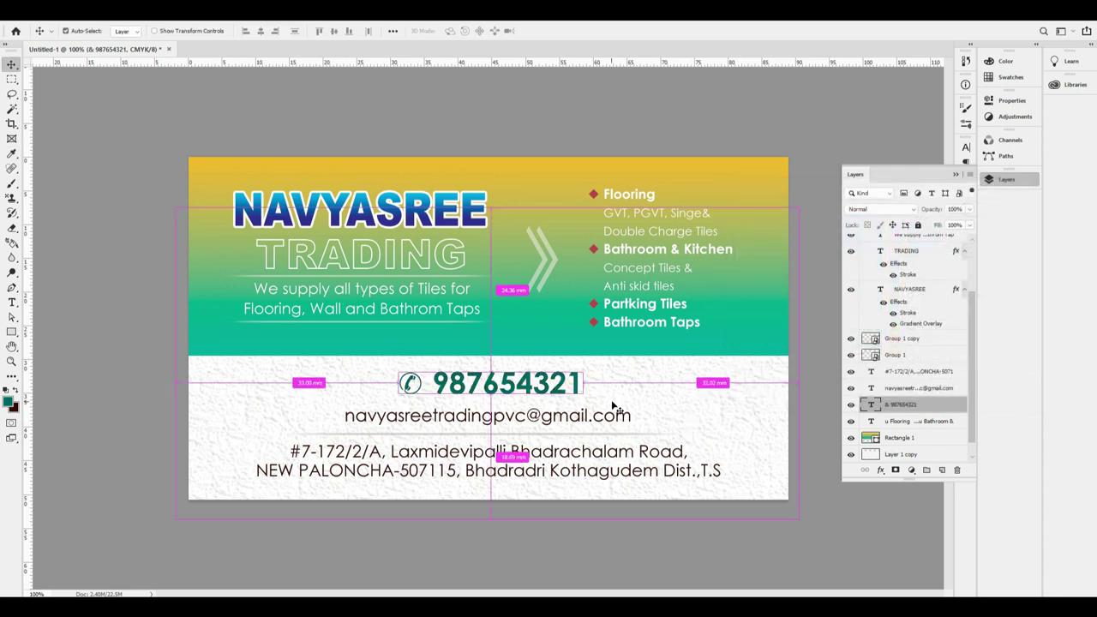
pyautogui.click(1007, 179)
# Enter full-screen view, centre the phone number on the whole card, then deselect.
pyautogui.press('f')
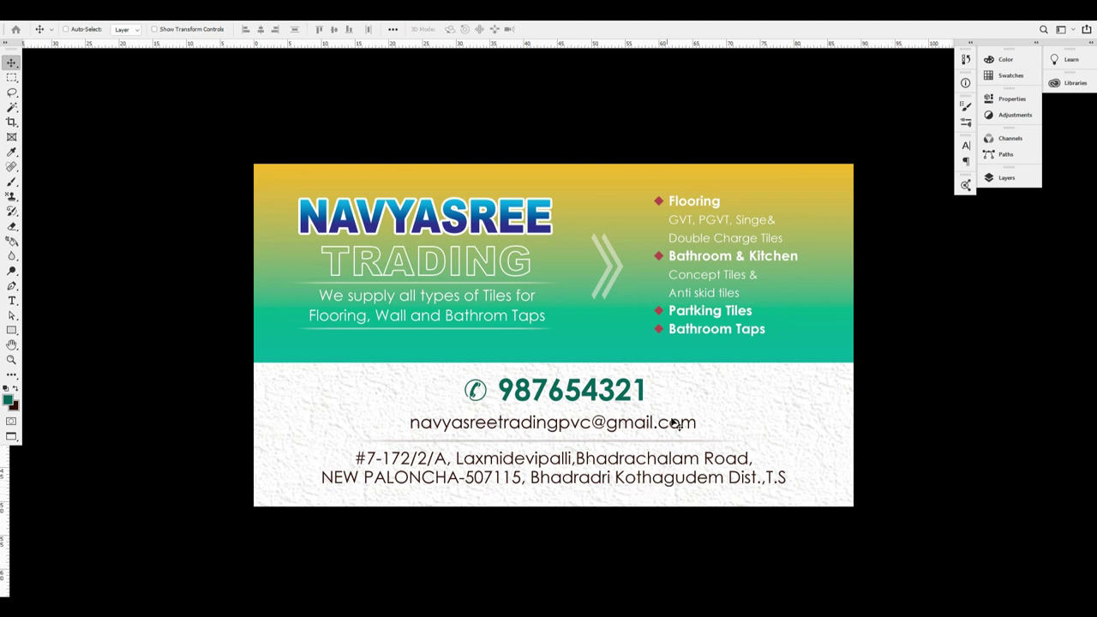
pyautogui.moveTo(649, 380); pyautogui.dragTo(630, 402)
pyautogui.hotkey('ctrl', 'a')
pyautogui.click(261, 30)
pyautogui.click(468, 414)
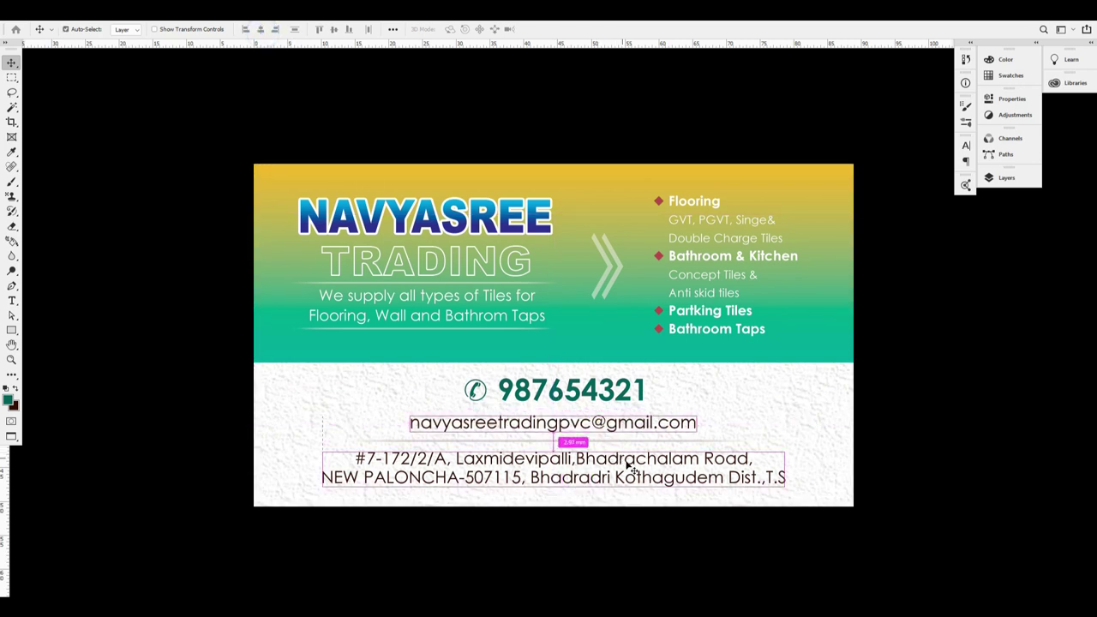
pyautogui.hotkey('ctrl', 'd')
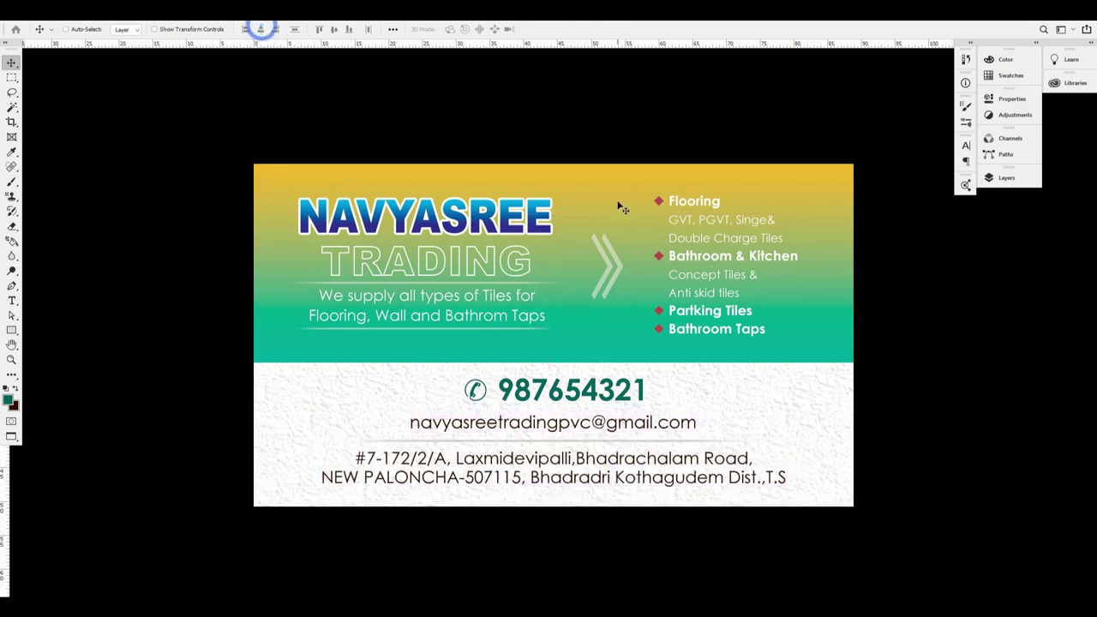